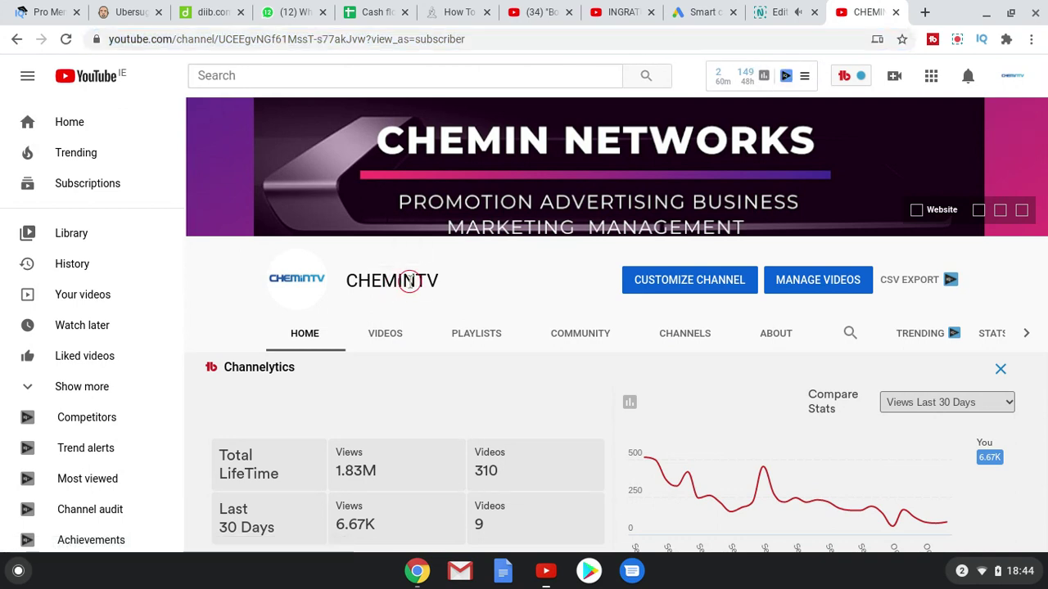
Return to the Google Ads campaign setup and accept the YouTube channel URL as the page people reach from the ad
left_click(765, 14)
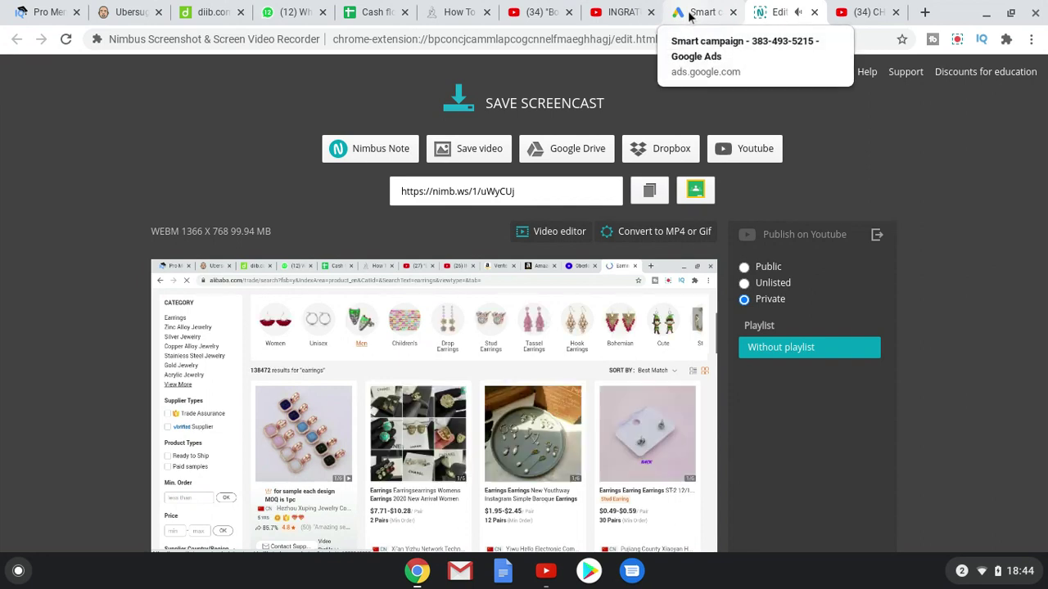
left_click(689, 17)
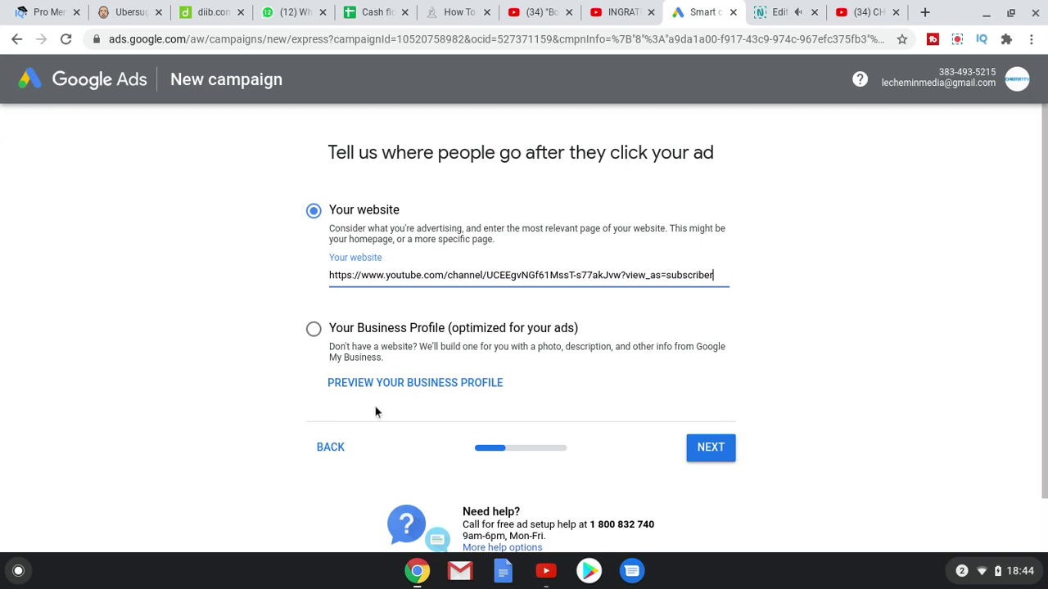
scroll(684, 330, "down", 1)
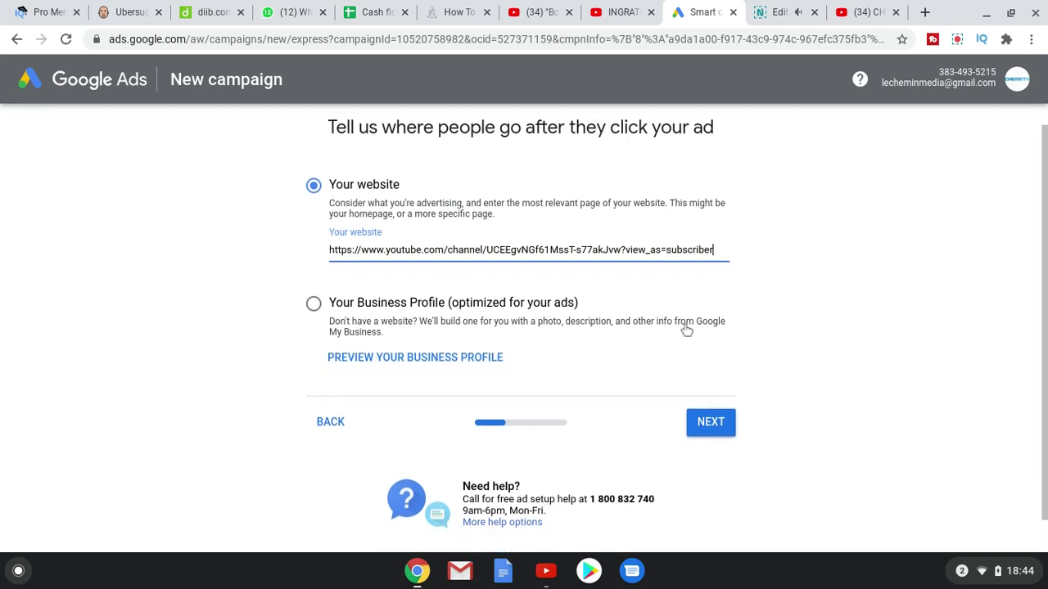
left_click(711, 388)
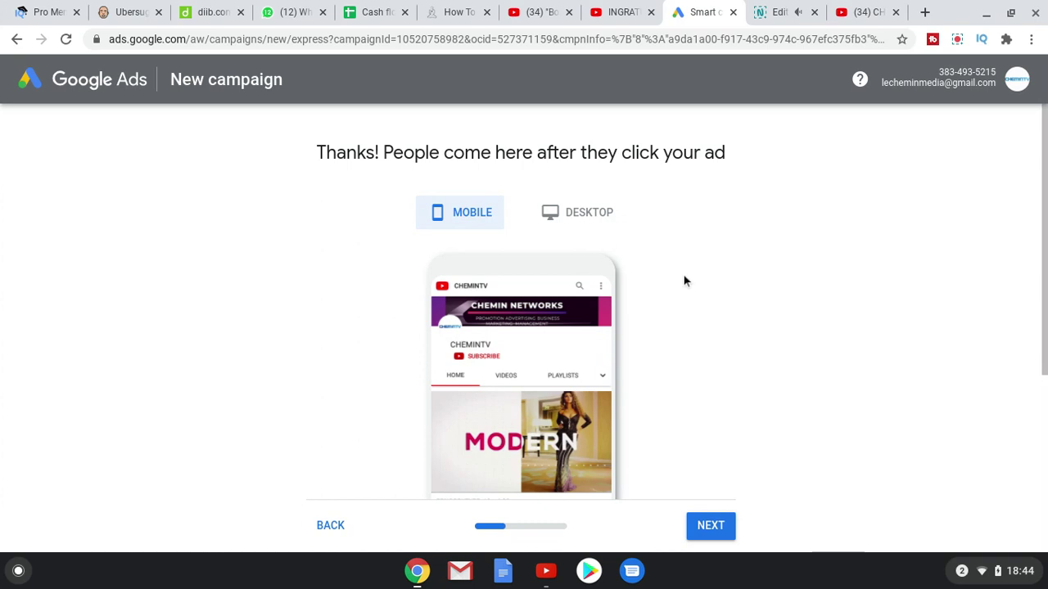
Preview the landing page in its mobile and desktop versions, and continue to the ad writing stage
scroll(685, 280, "down", 3)
scroll(573, 262, "up", 3)
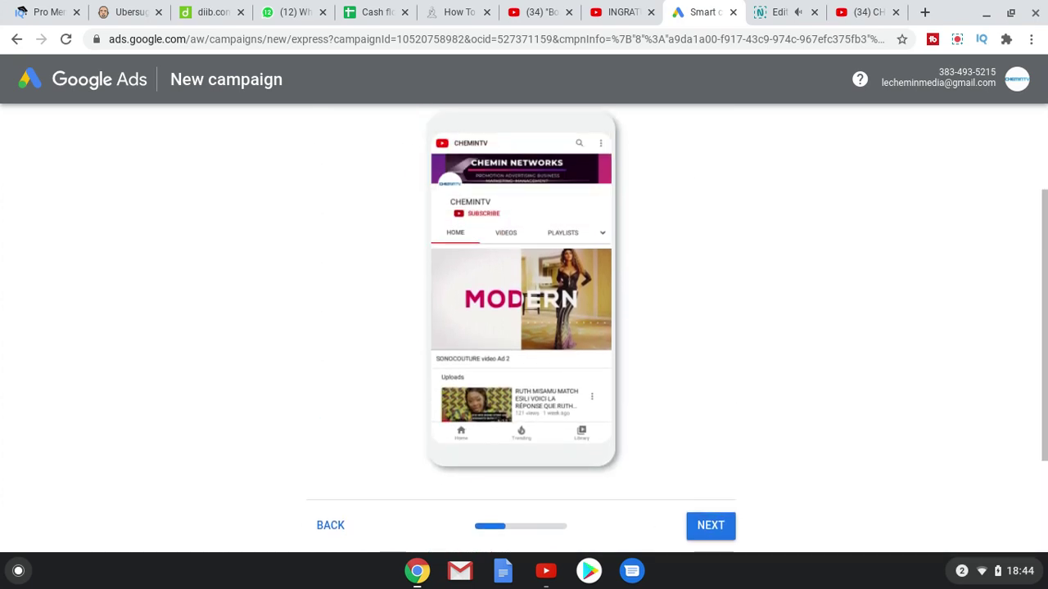
scroll(654, 267, "down", 3)
scroll(654, 267, "up", 3)
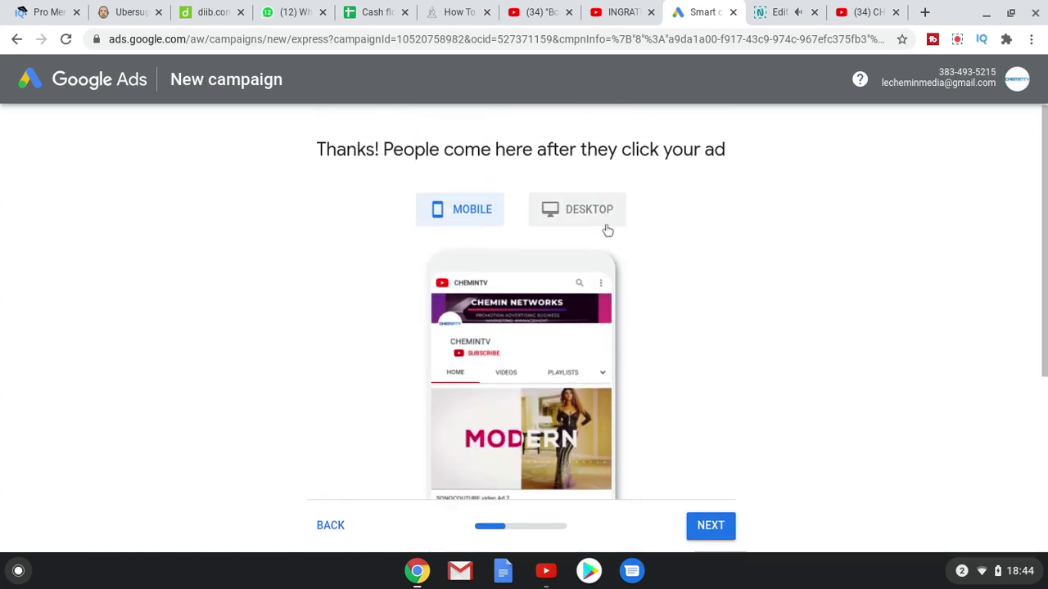
left_click(599, 210)
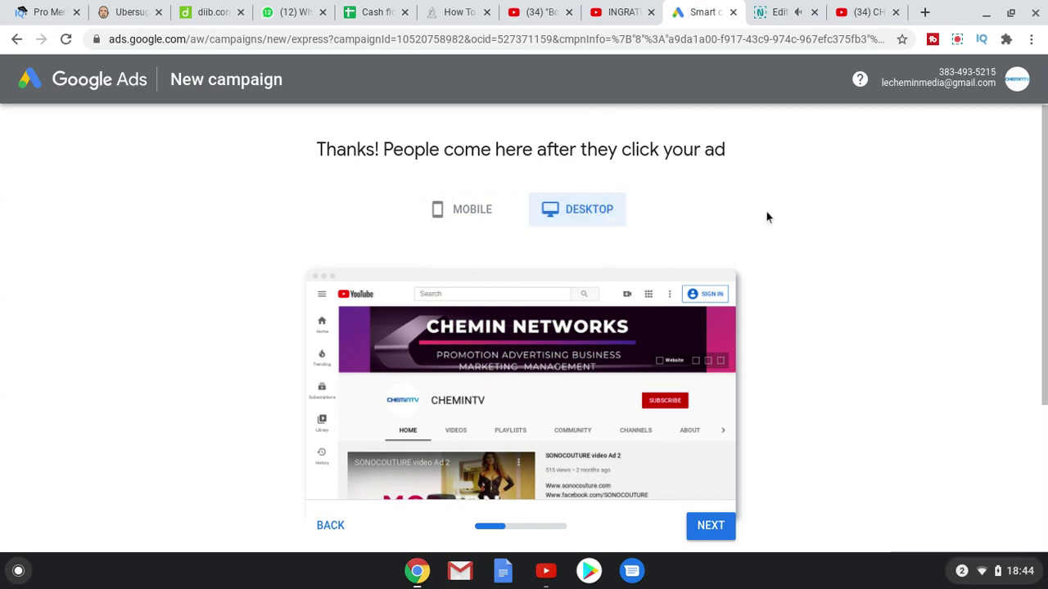
scroll(766, 211, "down", 2)
scroll(696, 298, "up", 2)
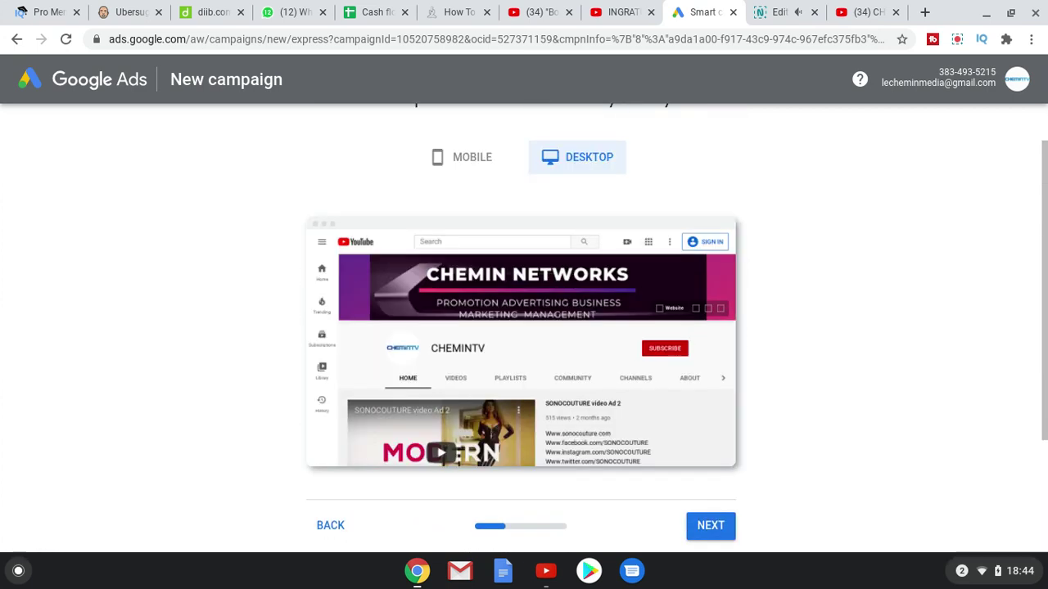
left_click(709, 528)
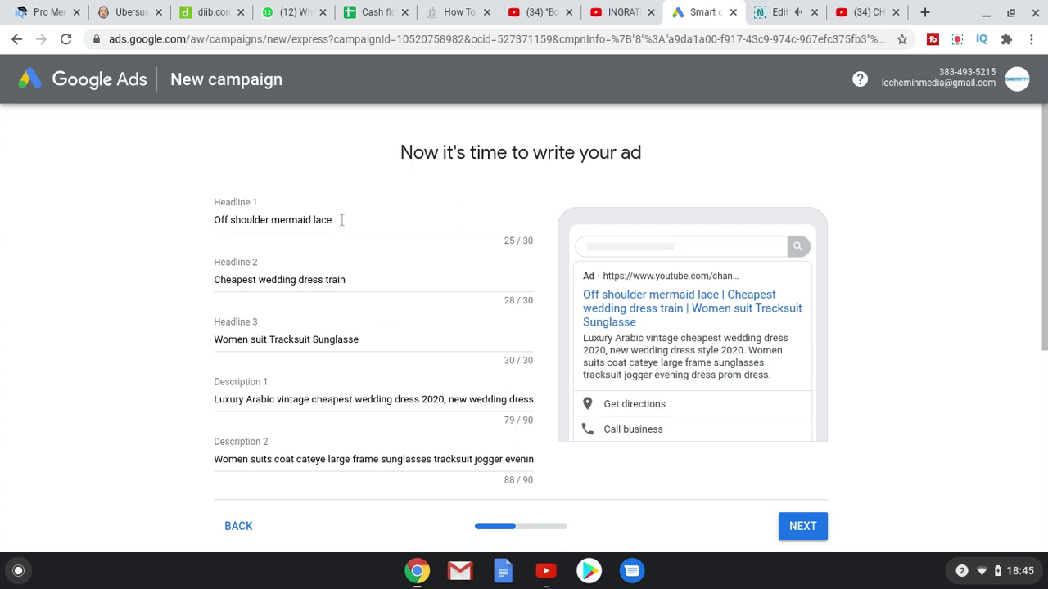
Replace the Headline 1 text with "COMMENT BOOSTER SA VIDEO SUR YOUTUBE"
left_click_drag(341, 219, 236, 213)
type("COMMENT BOOSTER SA VIDEO SUR YOUTUB")
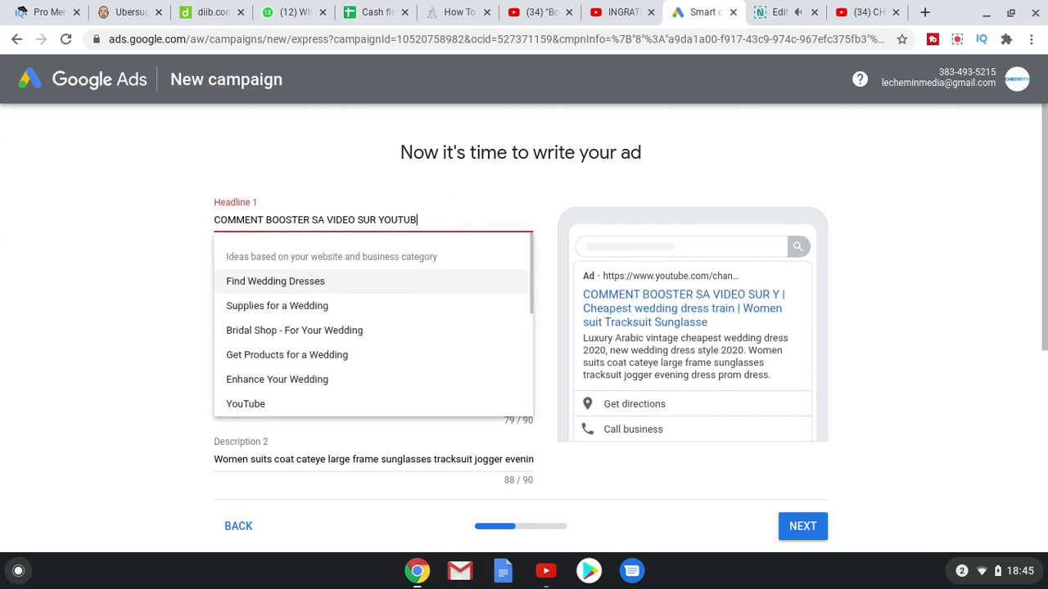
type("E")
left_click(150, 277)
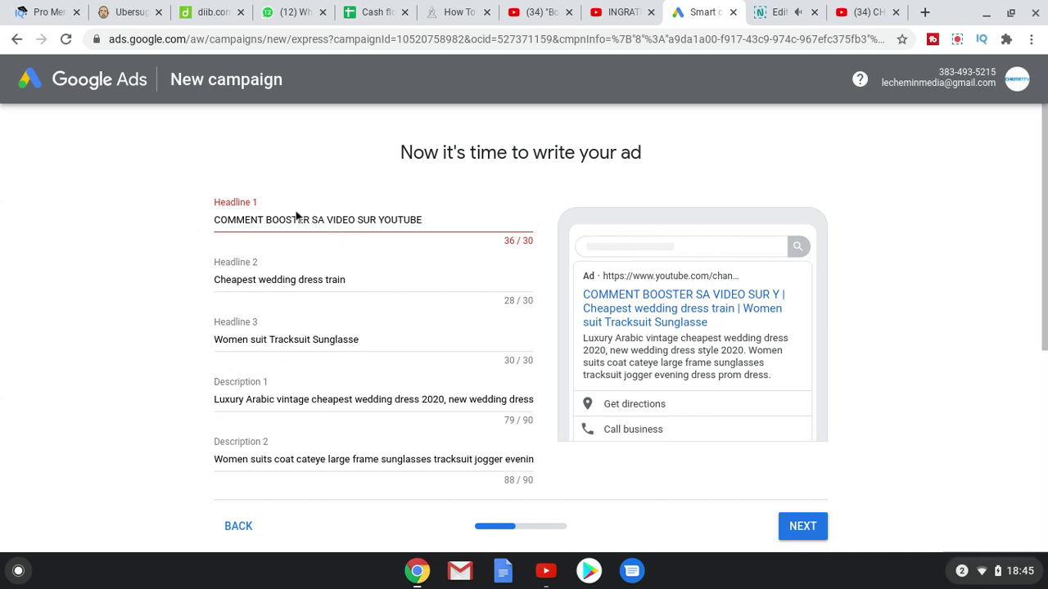
Remove the word "COMMENT" from Headline 1 so it reads "BOOSTER SA VIDEO SUR YOUTUBE"
left_click(264, 220)
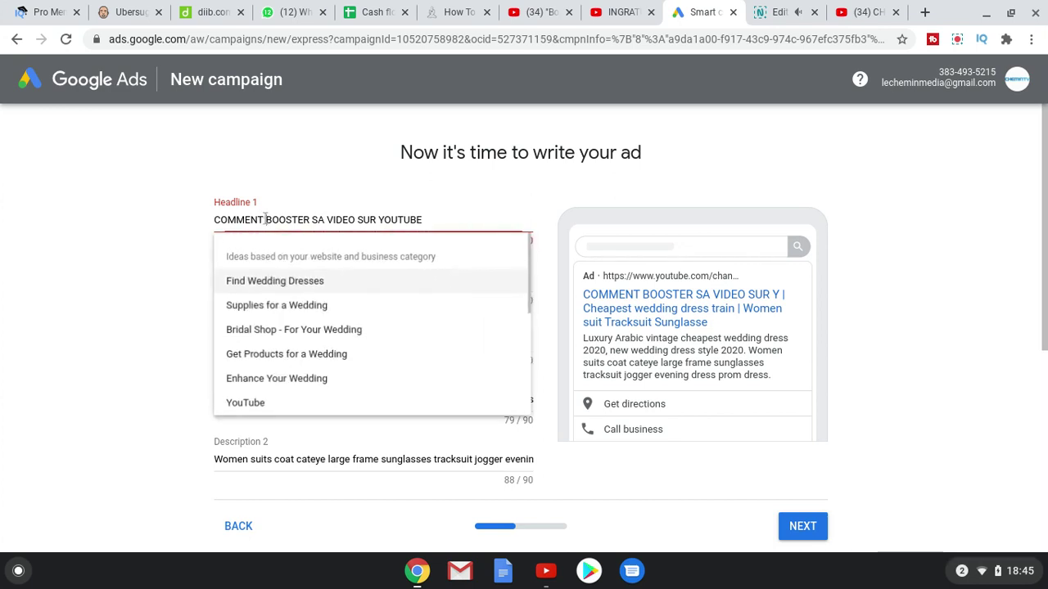
key("BackSpace")
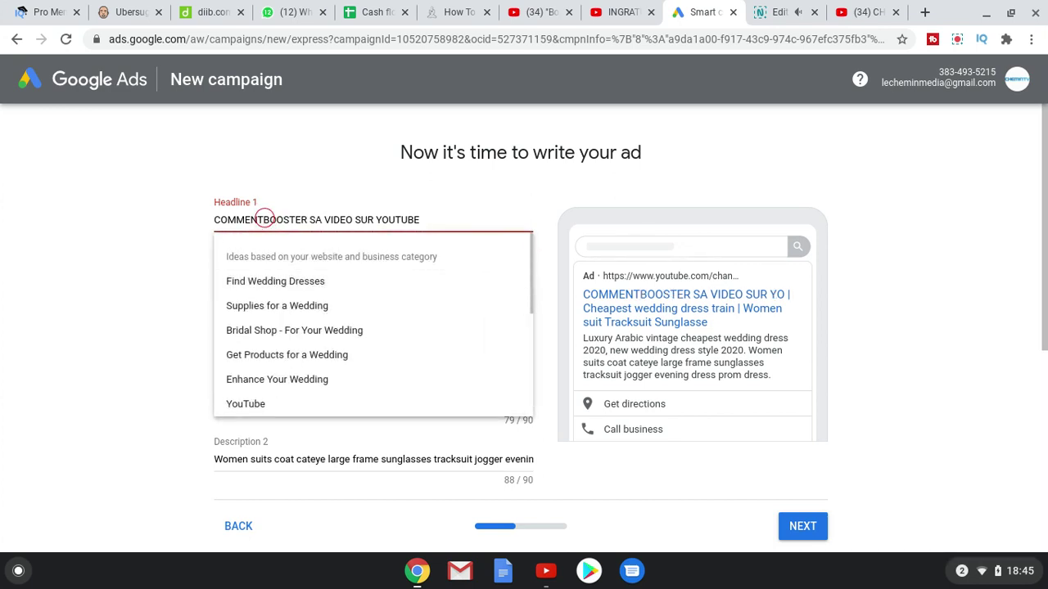
key("BackSpace")
key("BackSpace")
key("BackSpace")
key("BackSpace")
key("BackSpace")
key("BackSpace")
key("BackSpace")
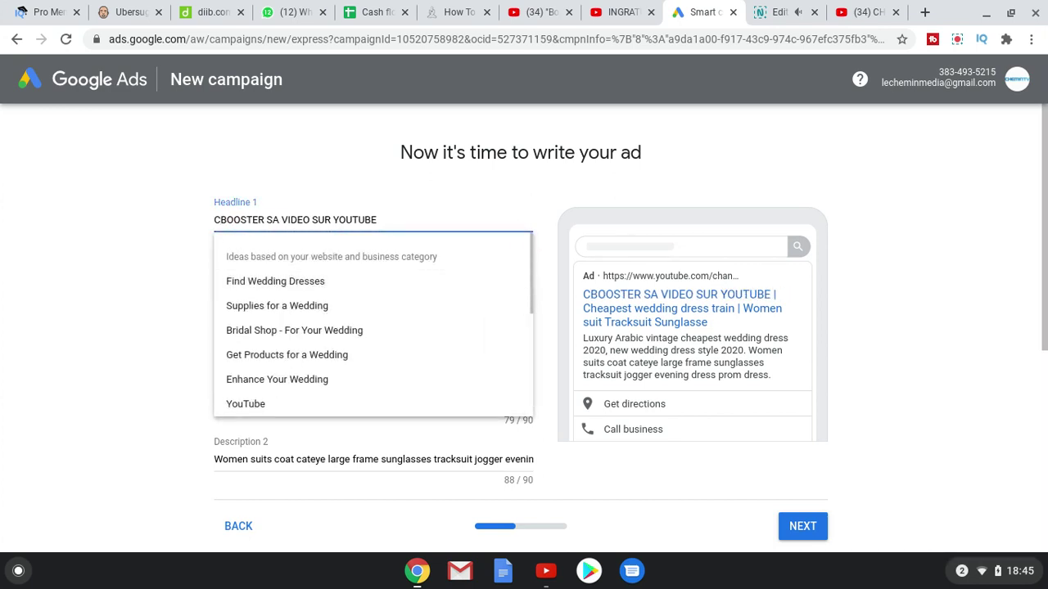
left_click(205, 271)
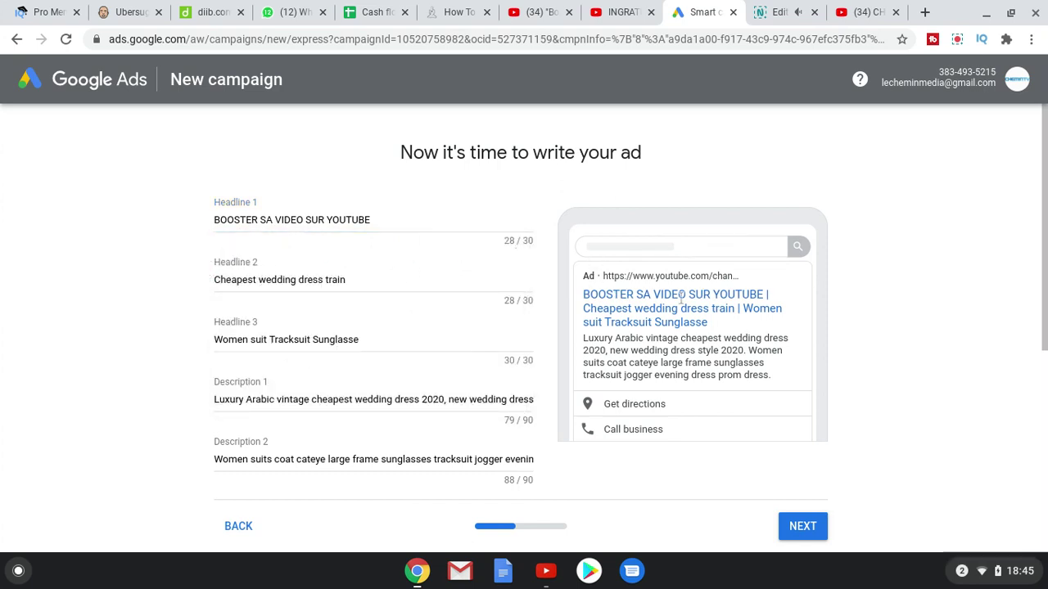
Replace the Headline 2 text with "Abonnez-vous dans ma chaine"
left_click(368, 279)
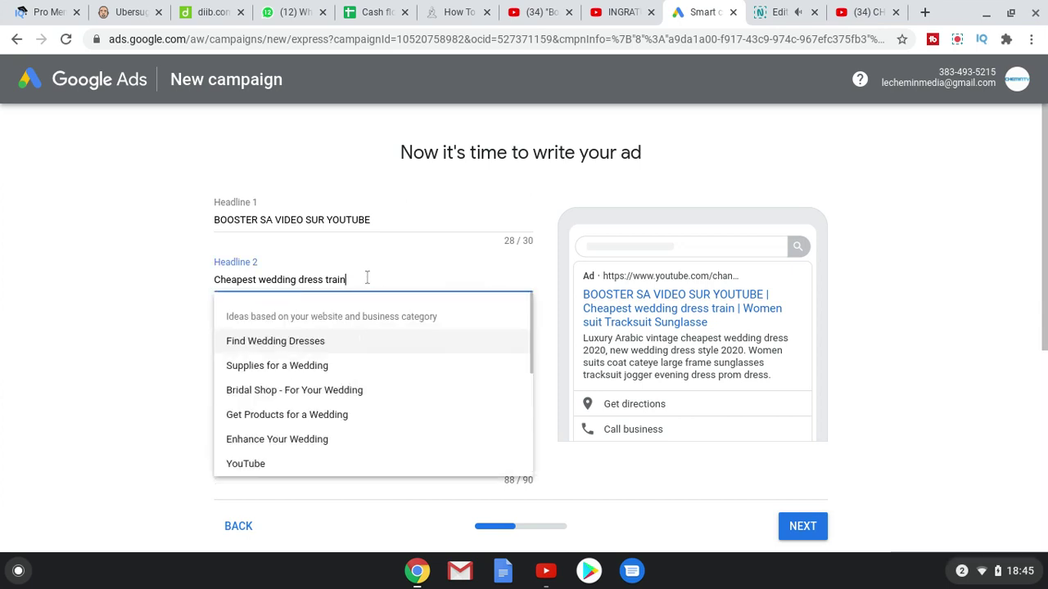
key("ctrl+a")
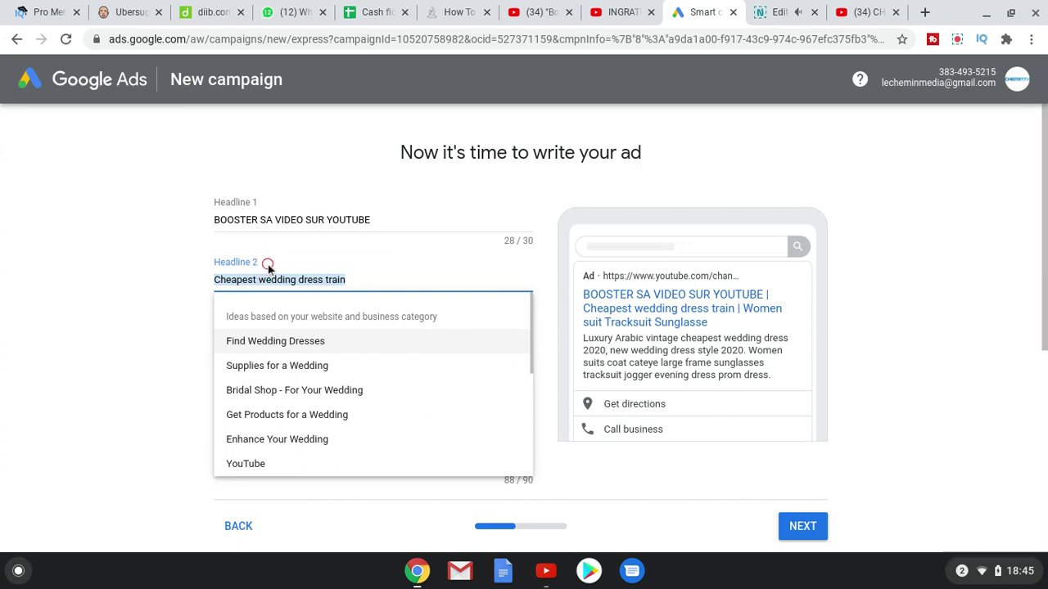
key("BackSpace")
key("super")
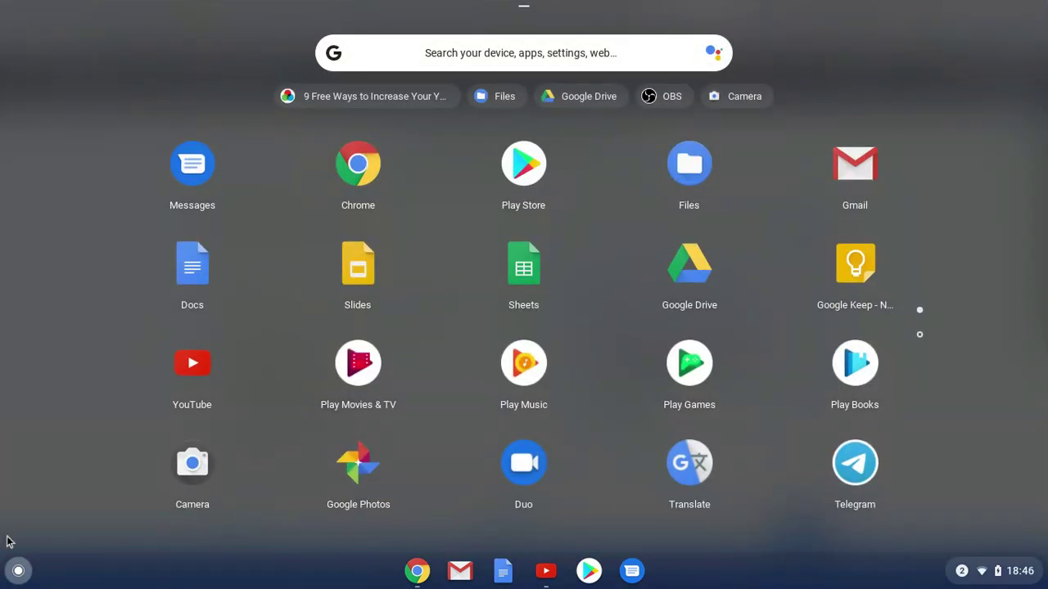
left_click(14, 578)
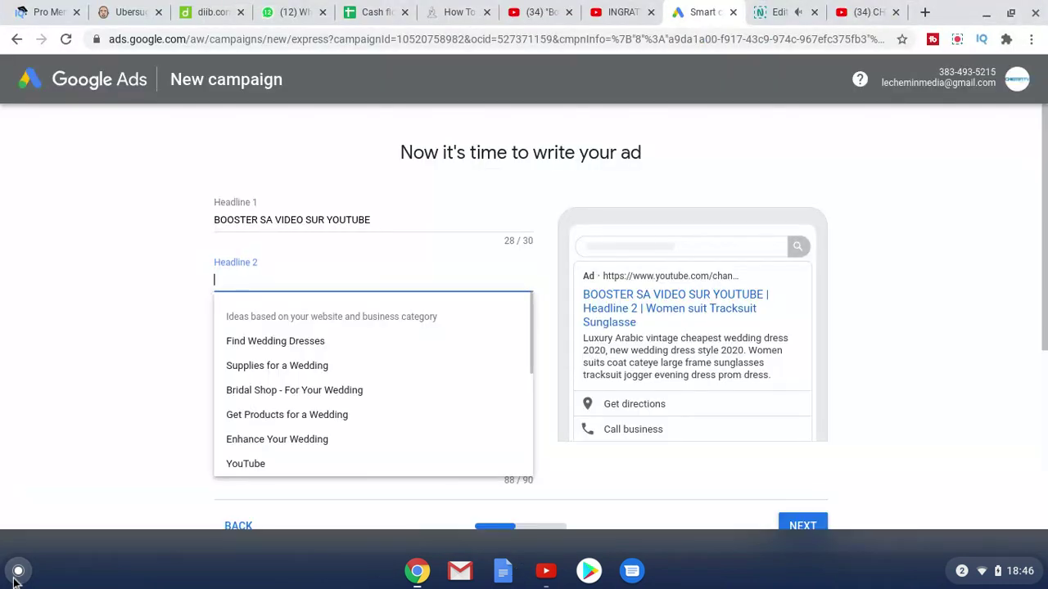
type("Abonnez-vous dans ma chaine pour plu")
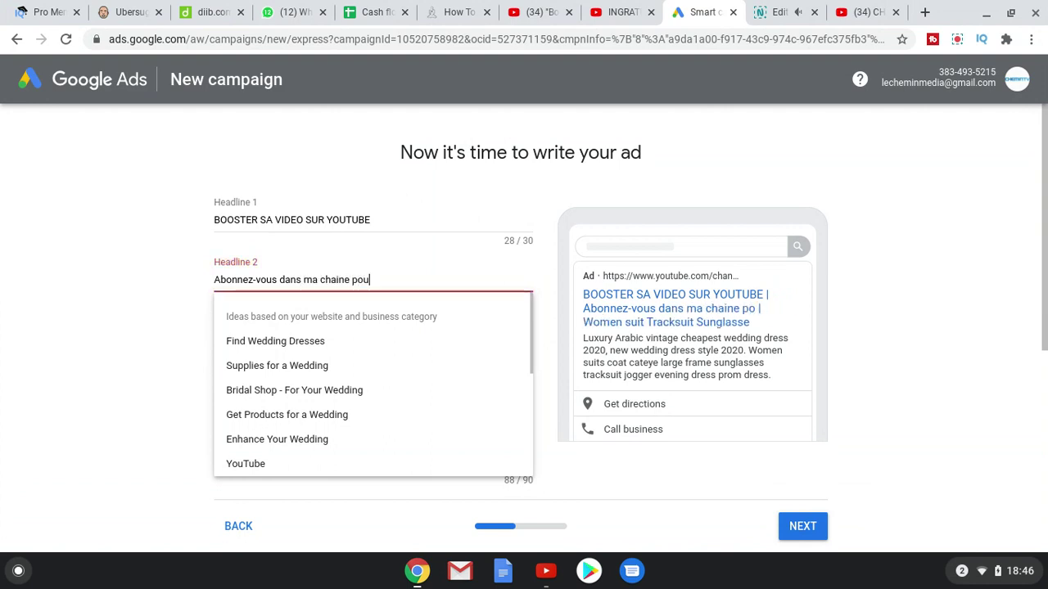
key("BackSpace")
key("BackSpace")
key("BackSpace")
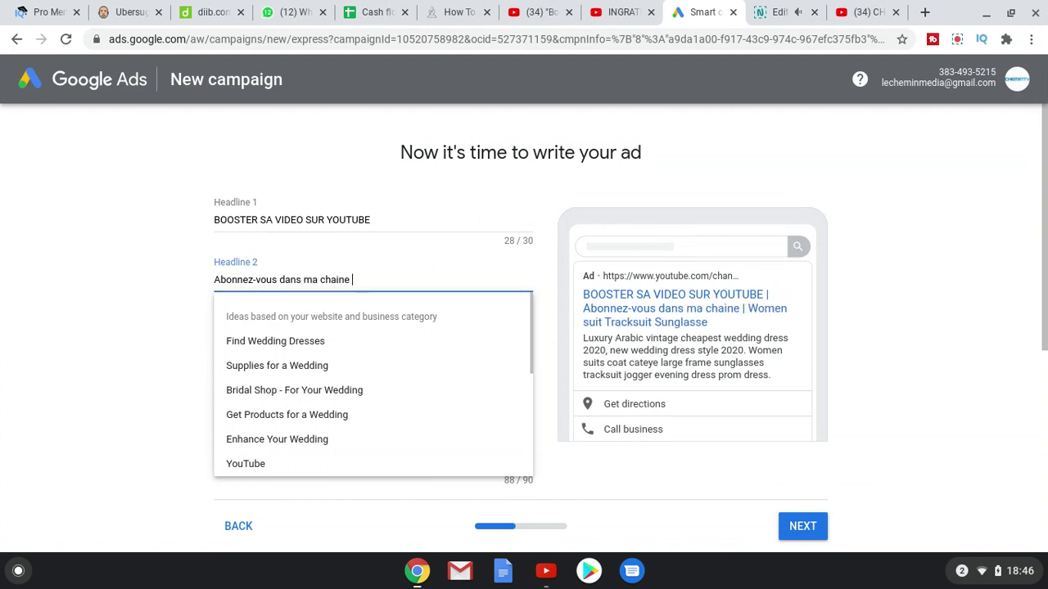
left_click(180, 324)
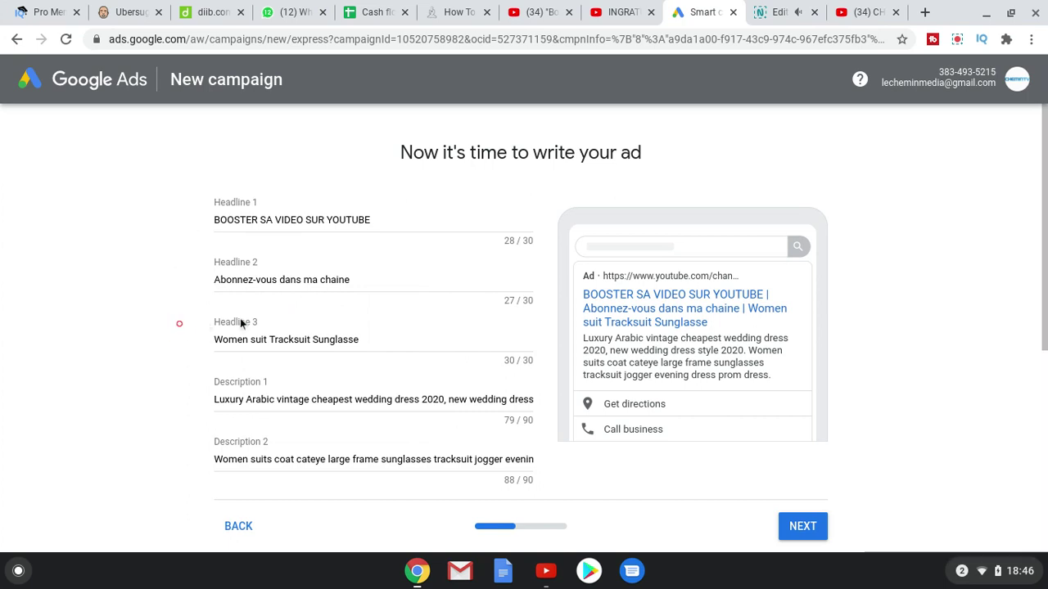
Replace the Headline 3 text with "Lancer un business sur amazon"
left_click_drag(369, 342, 198, 342)
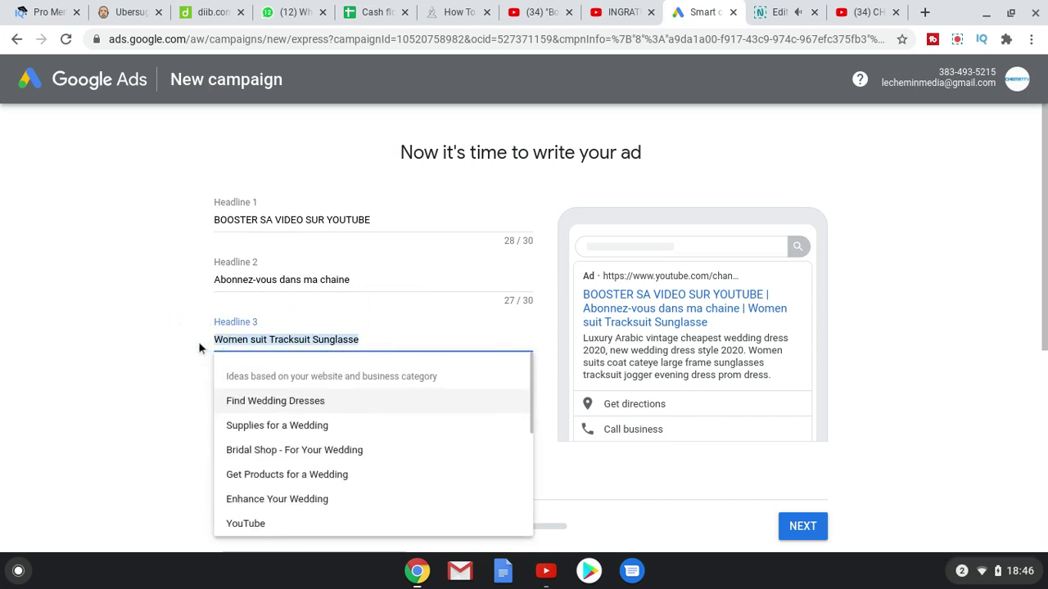
key("BackSpace")
type("Commen")
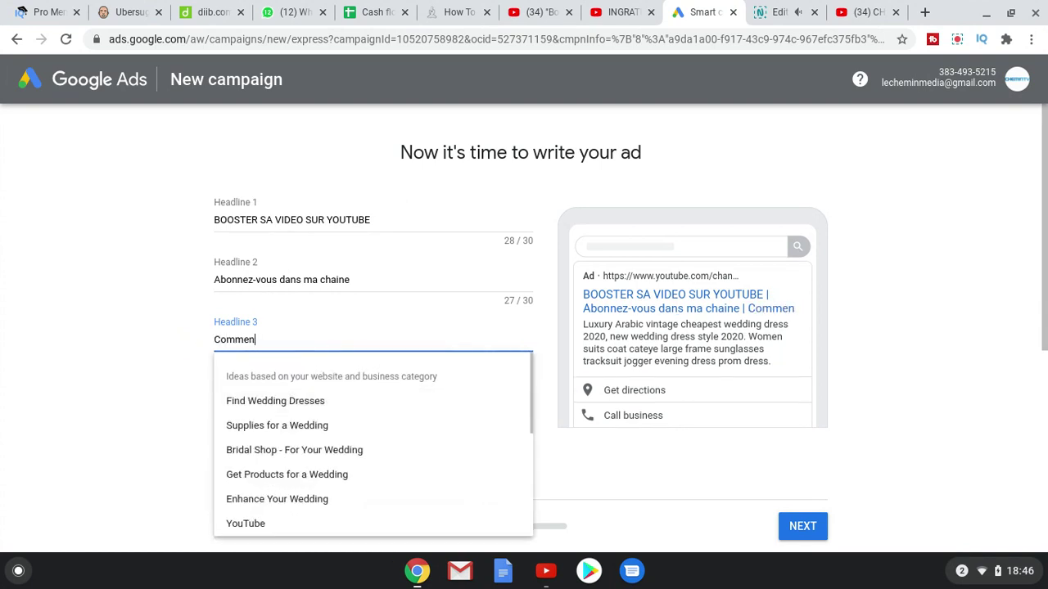
key("BackSpace")
key("BackSpace")
key("BackSpace")
key("BackSpace")
key("BackSpace")
type("Lancer un business sur amazon")
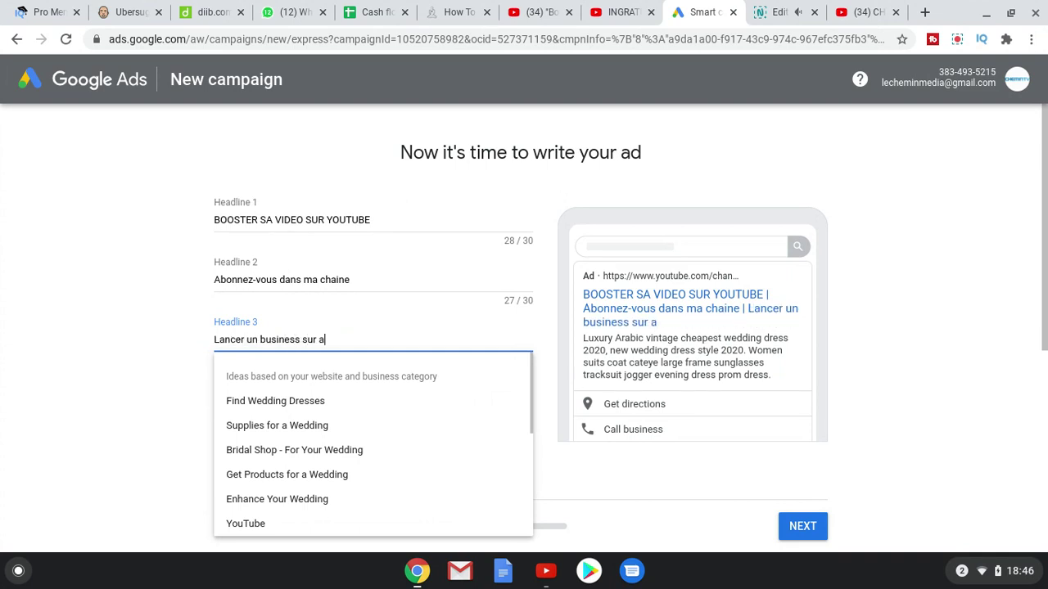
left_click(134, 390)
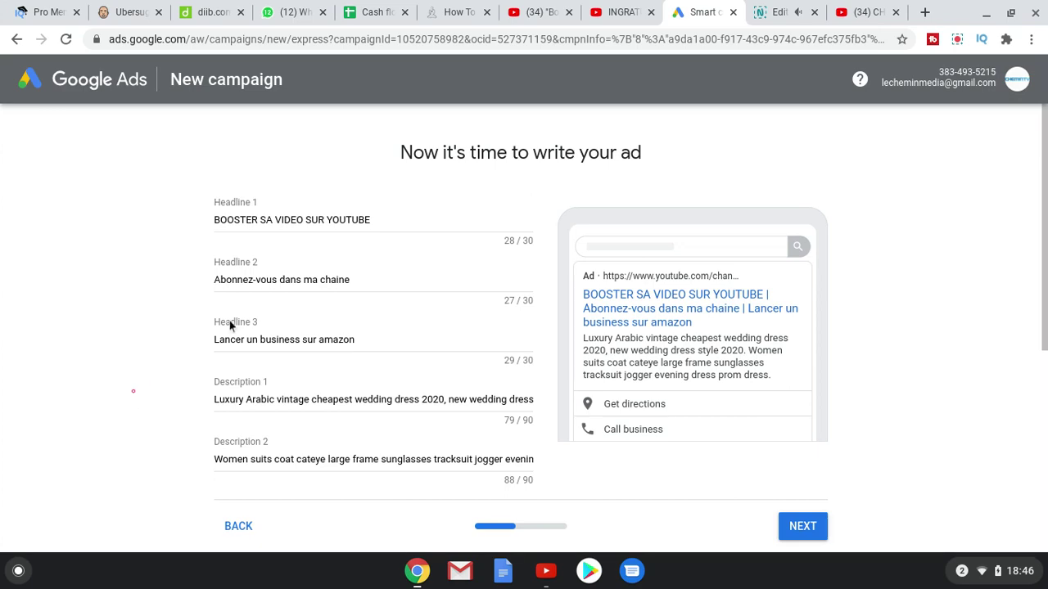
Clear the existing wedding dress text from Description 1
scroll(259, 290, "down", 1)
left_click_drag(215, 311, 503, 343)
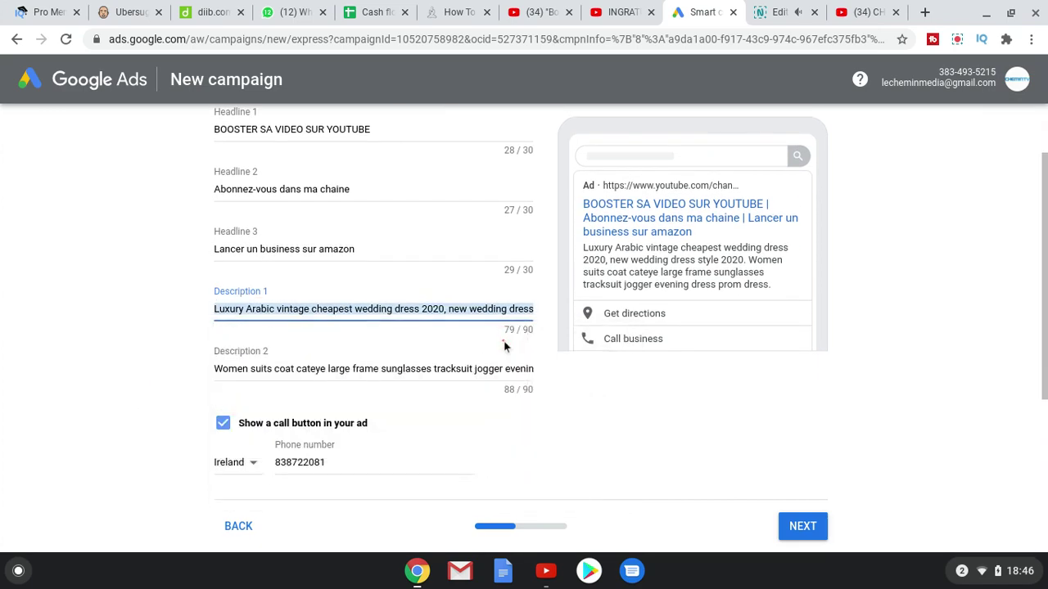
key("ctrl+c")
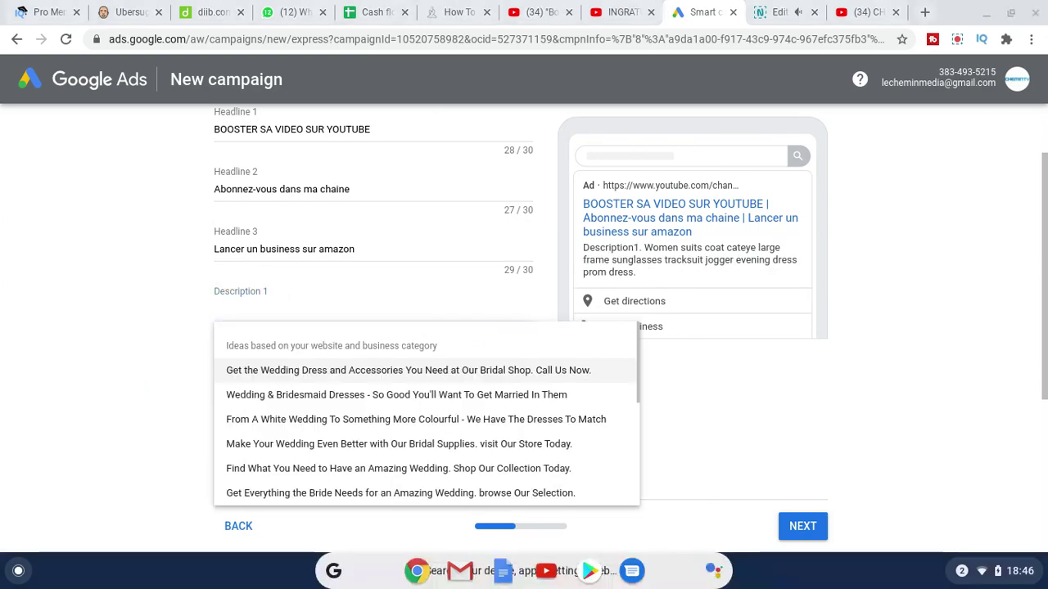
key("super")
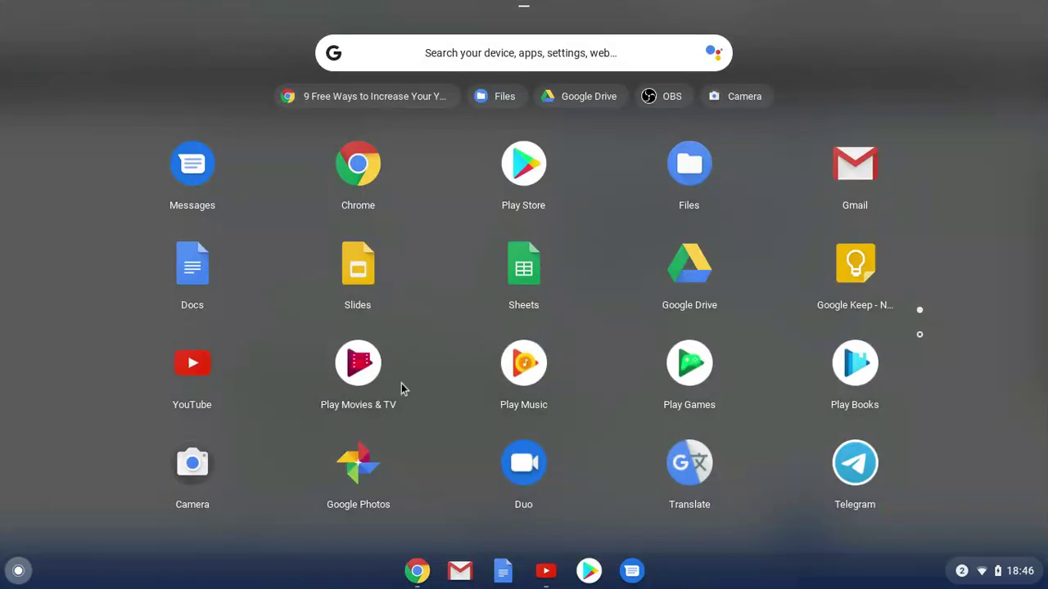
left_click(20, 571)
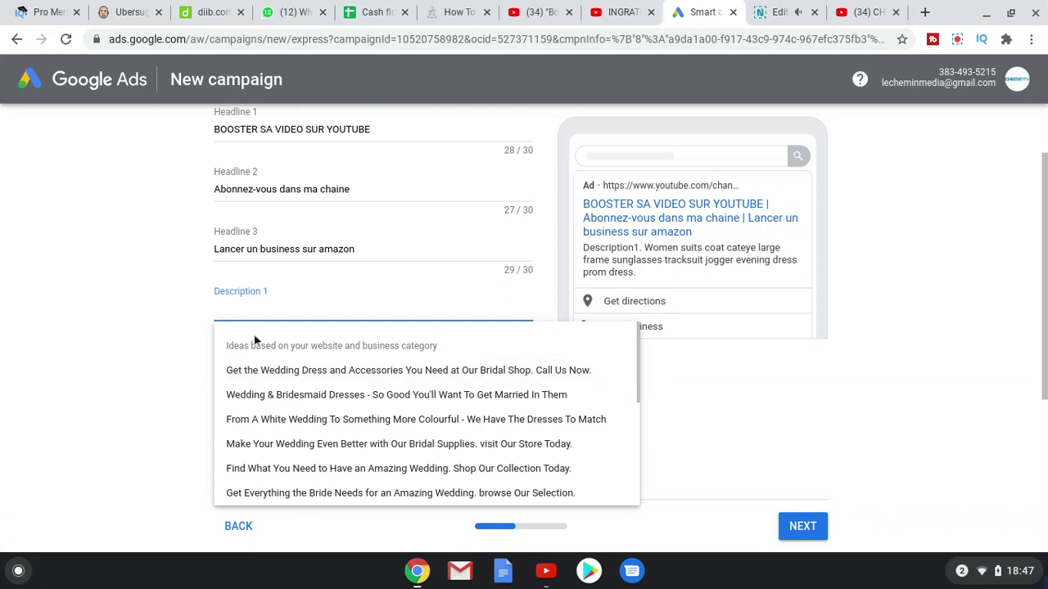
type("Avoir")
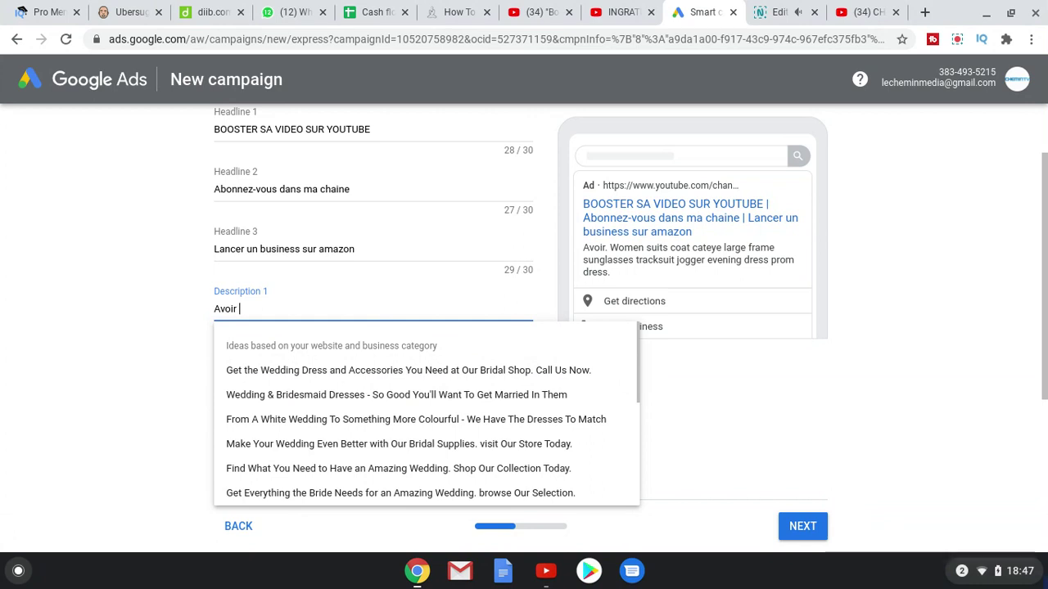
type(" beaucoup")
key("BackSpace")
key("BackSpace")
key("BackSpace")
key("BackSpace")
key("BackSpace")
key("BackSpace")
key("BackSpace")
key("BackSpace")
key("BackSpace")
key("BackSpace")
key("BackSpace")
key("BackSpace")
key("BackSpace")
key("BackSpace")
key("BackSpace")
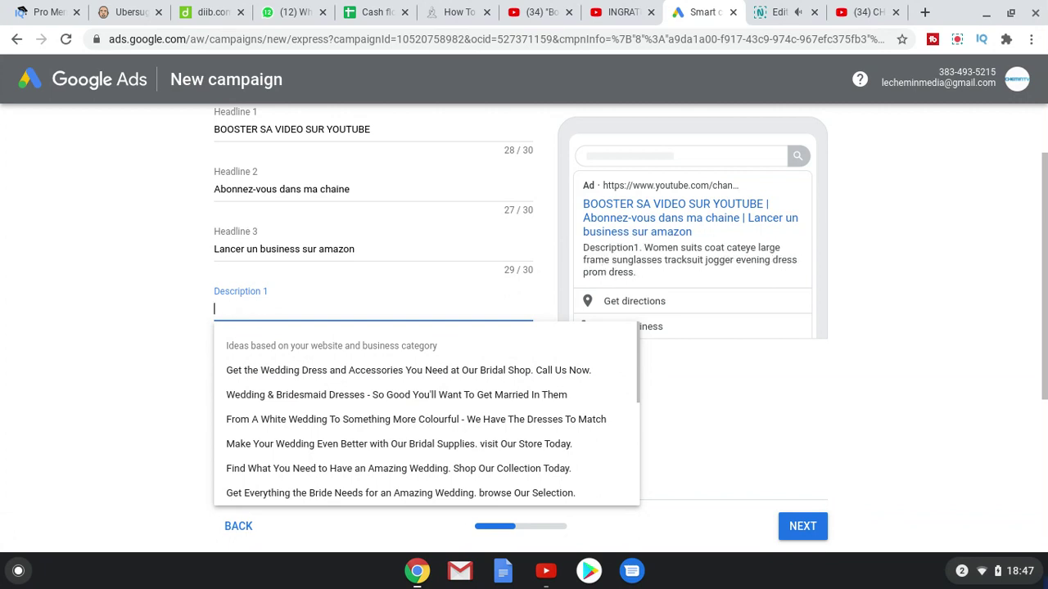
Clear the existing women's clothing text from Description 2 and dismiss the suggested ideas
left_click(152, 345)
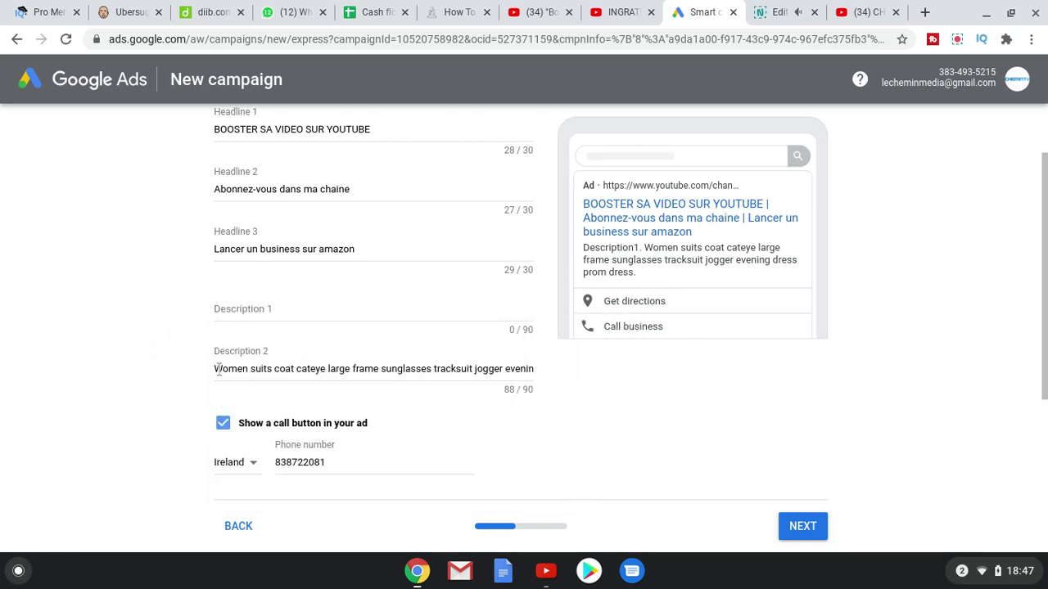
left_click_drag(214, 368, 542, 373)
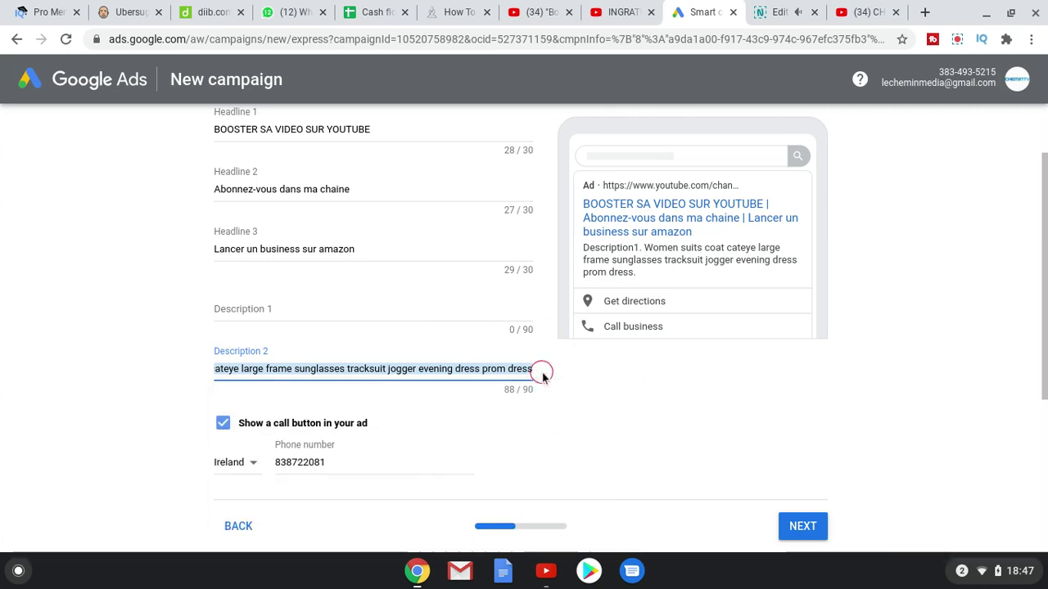
key("BackSpace")
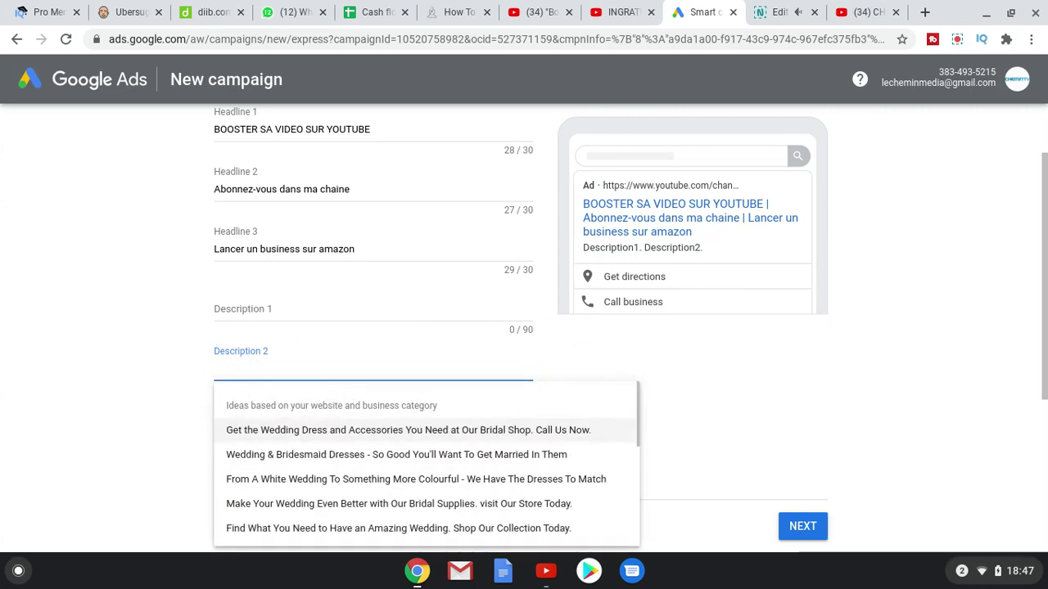
left_click(745, 431)
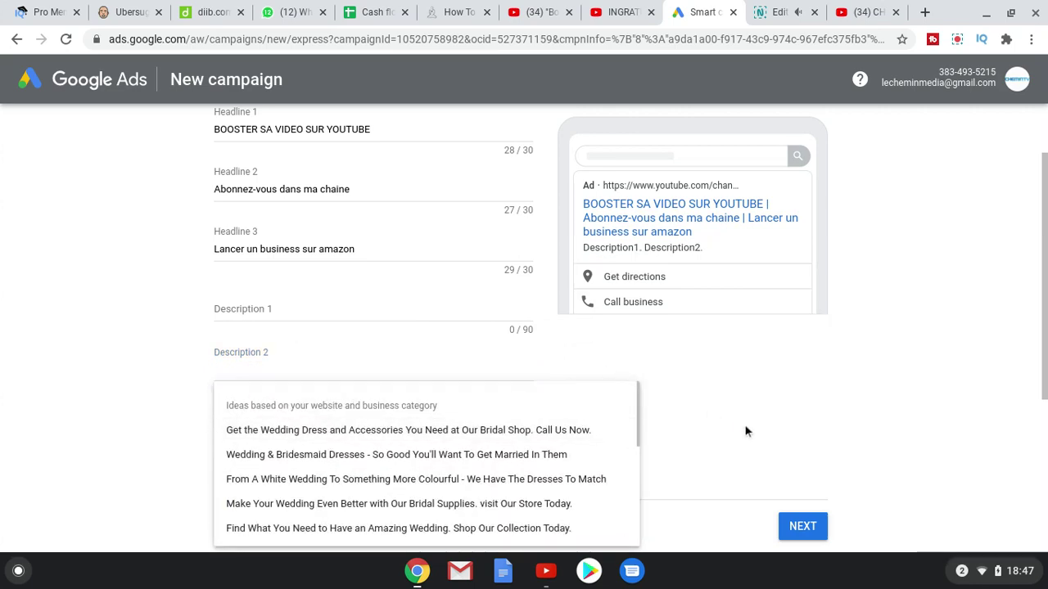
left_click(745, 431)
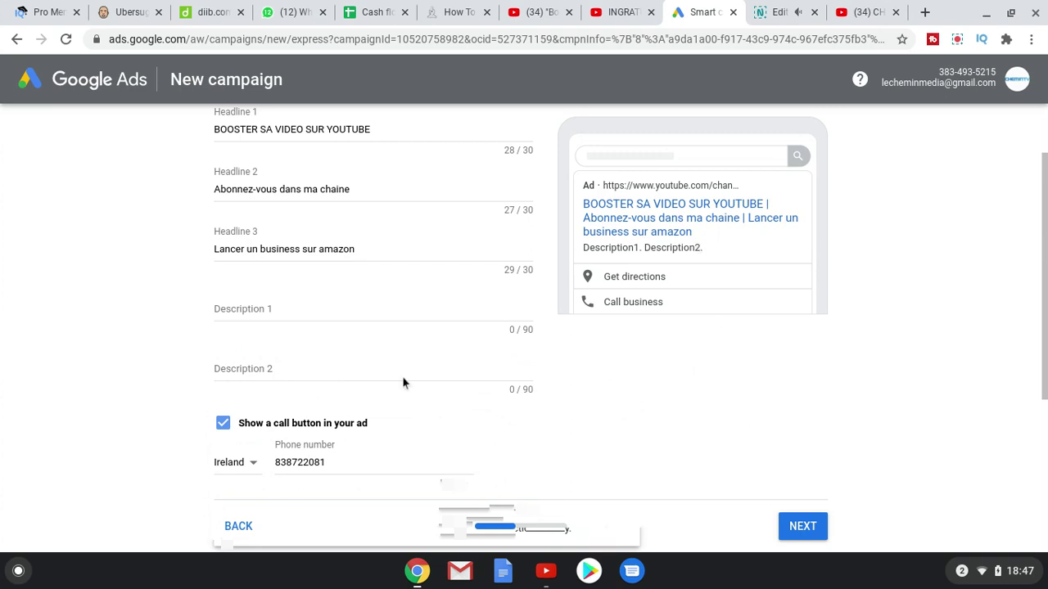
Replace the phone number for the ad's call button with the new business phone number
scroll(355, 333, "down", 2)
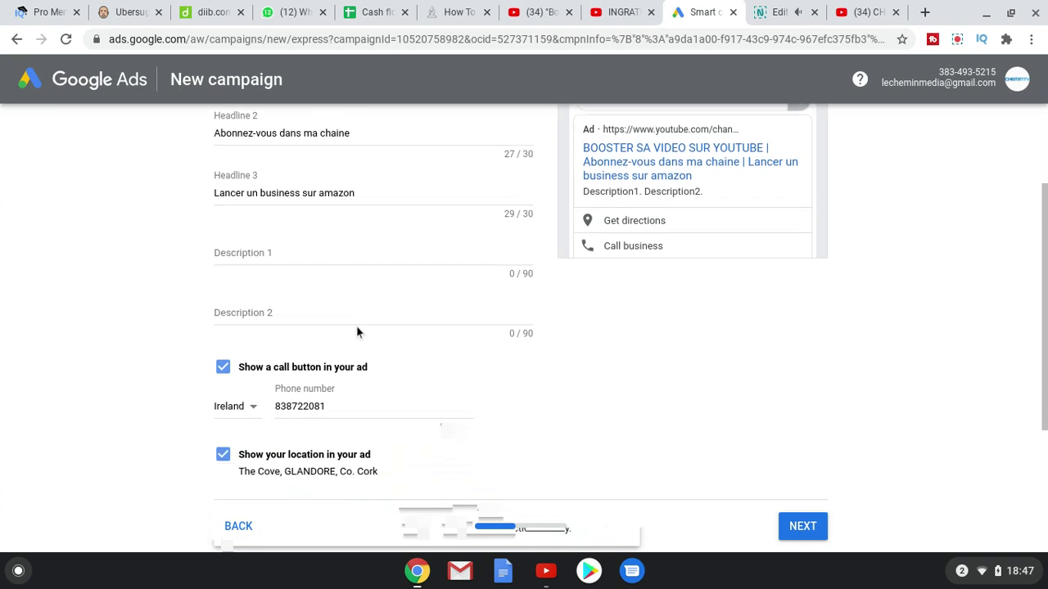
left_click_drag(334, 383, 275, 383)
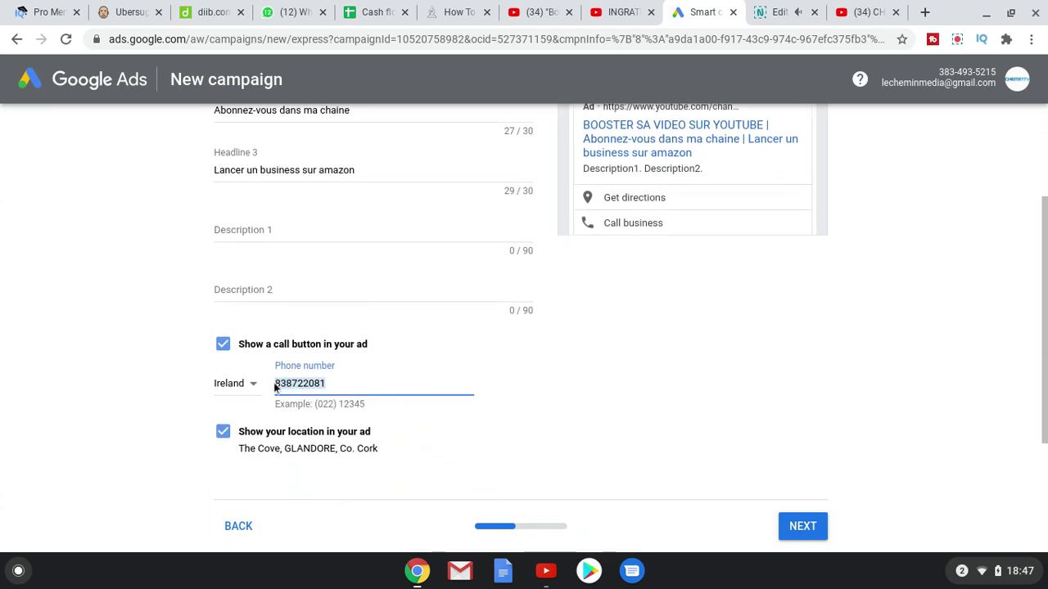
right_click(275, 386)
key("ctrl+v")
left_click(662, 362)
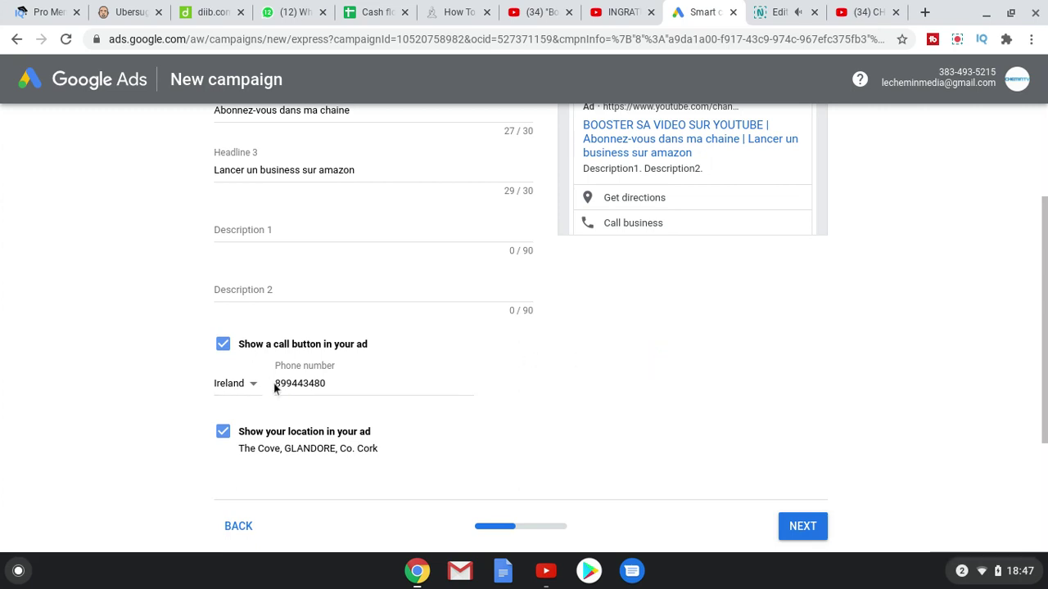
Move the text "Lancer un business sur amazon" from Headline 3 into Description 1, leaving Headline 3 empty
scroll(449, 377, "up", 1)
scroll(449, 377, "up", 3)
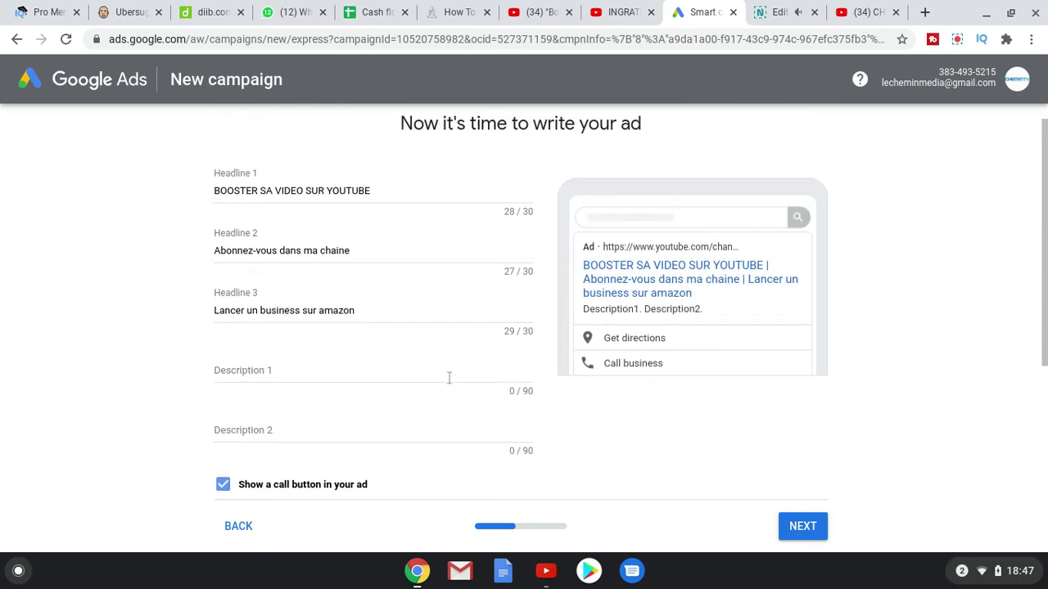
scroll(448, 377, "down", 2)
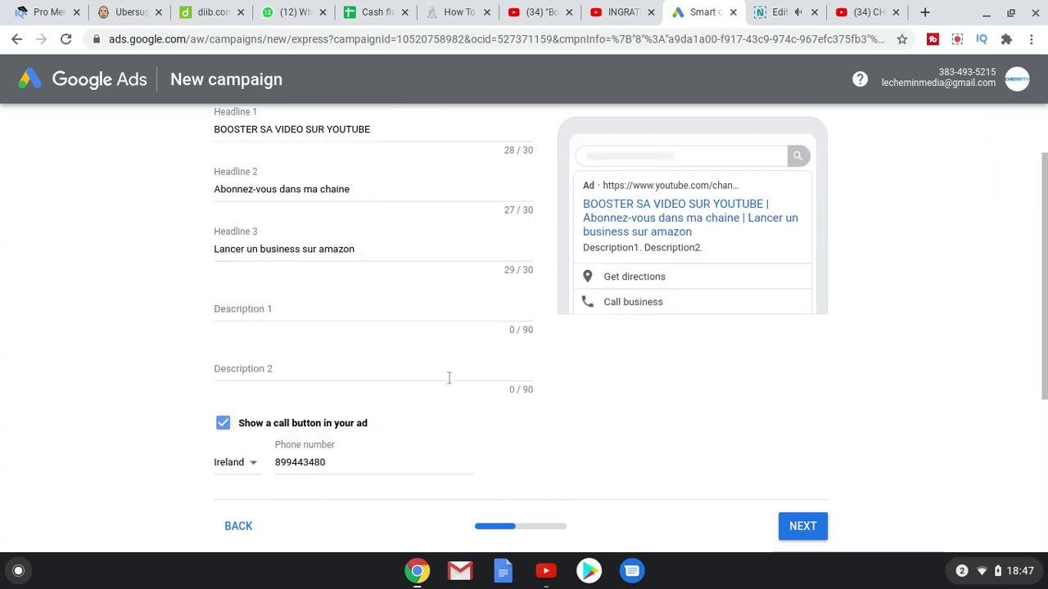
scroll(448, 378, "down", 3)
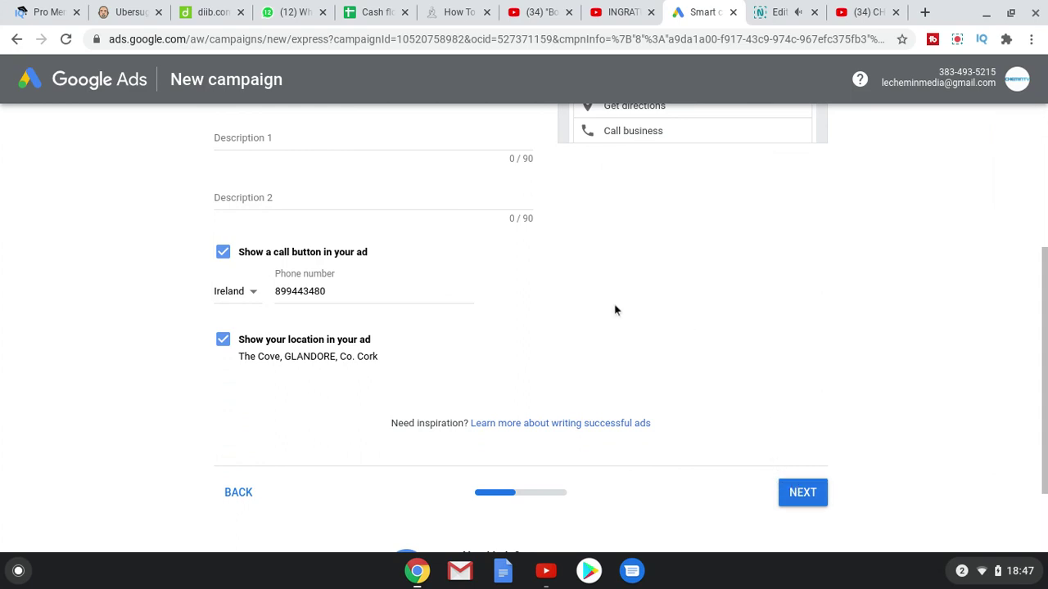
scroll(615, 309, "up", 5)
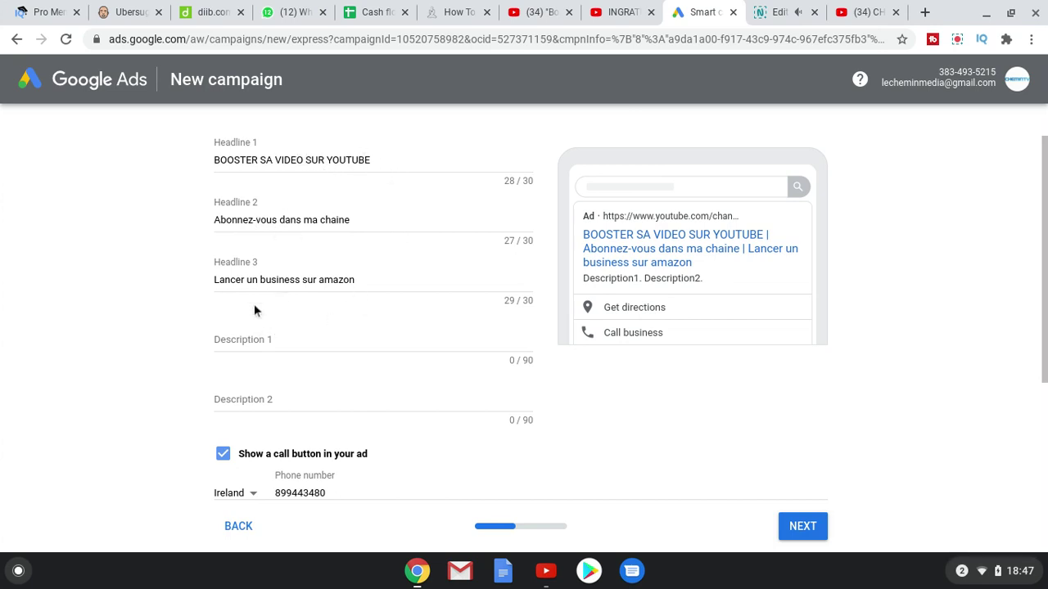
left_click(356, 280)
left_click_drag(357, 281, 221, 268)
key("ctrl+c")
key("BackSpace")
left_click(189, 323)
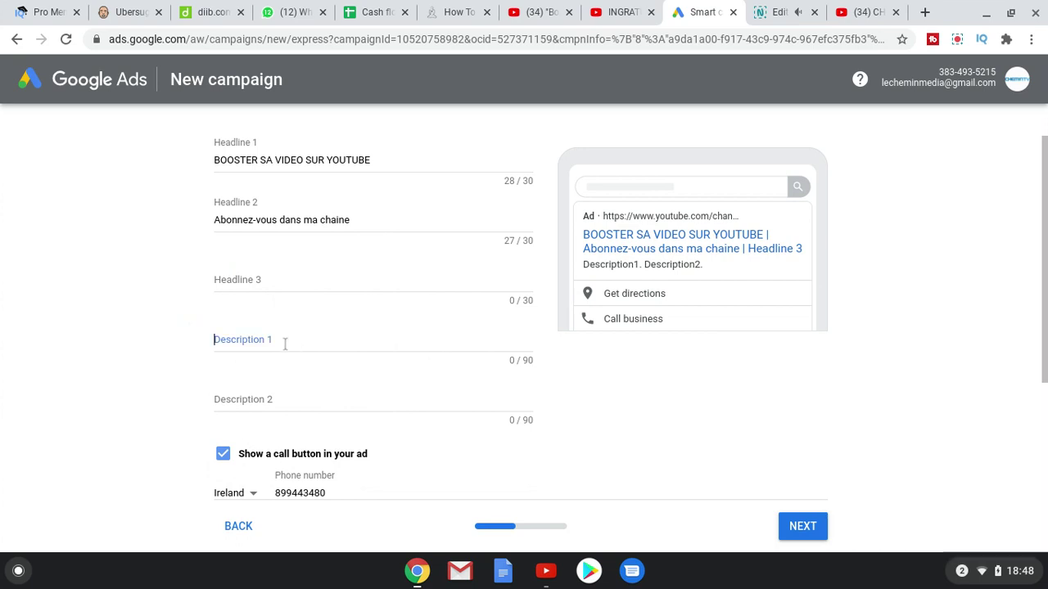
left_click(285, 344)
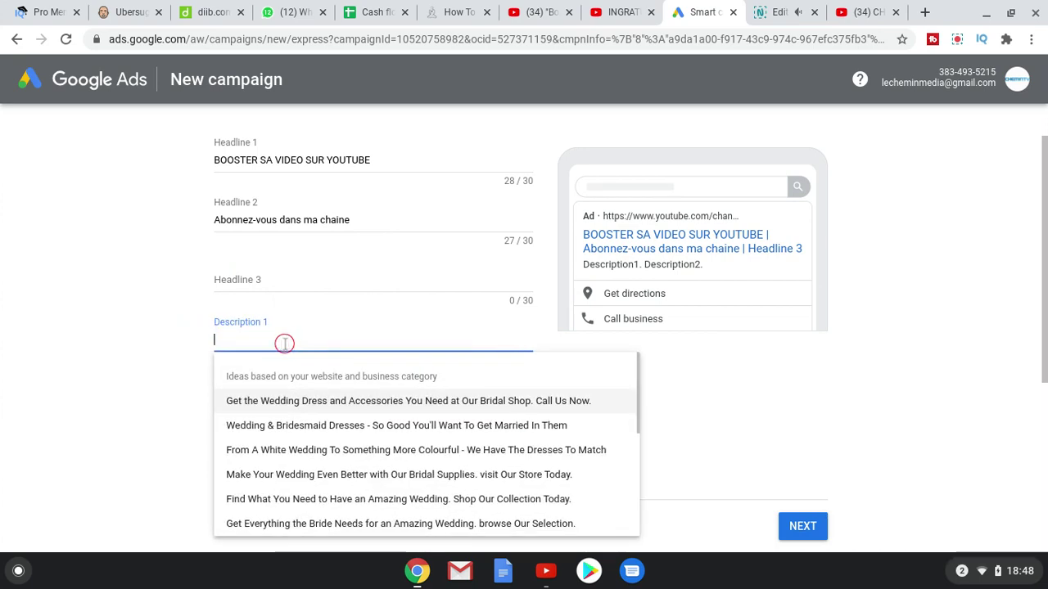
key("ctrl+v")
Enter "Pour plus d'information" as Headline 3
left_click(283, 280)
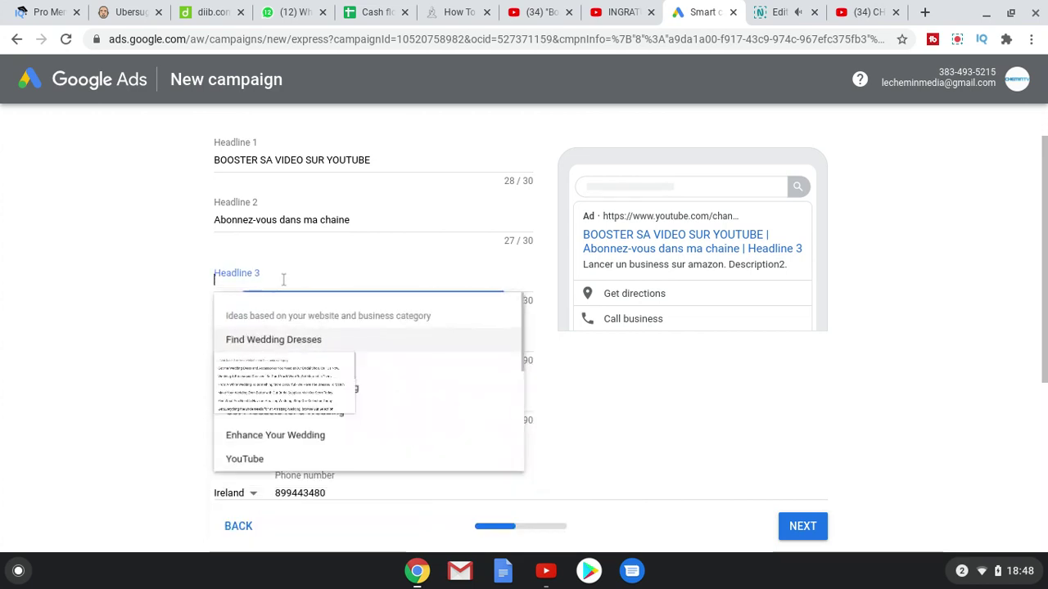
left_click(282, 279)
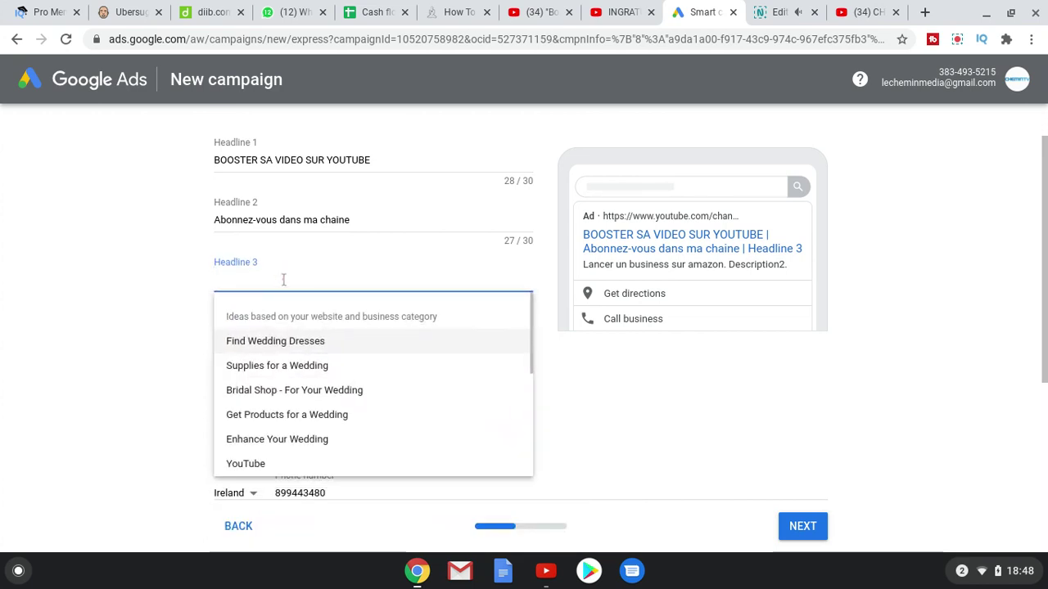
type("Pour plus d'inform")
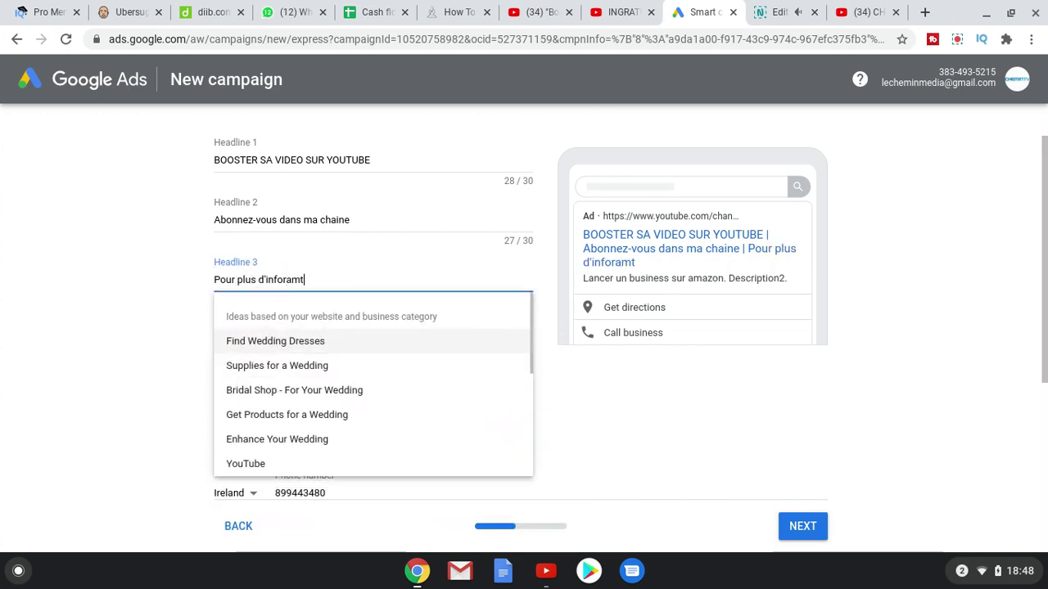
type("ation")
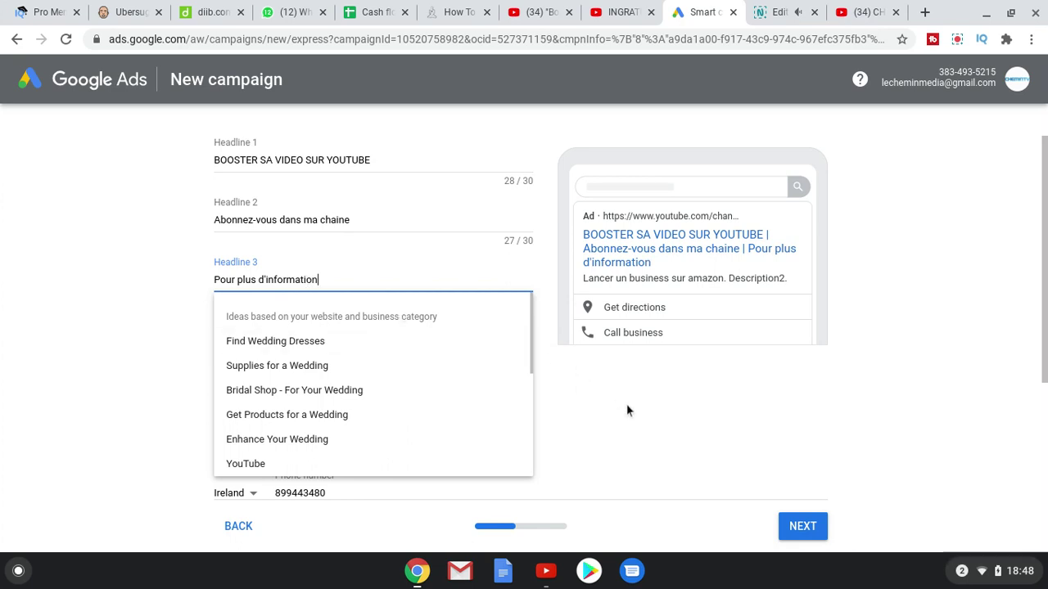
left_click(627, 410)
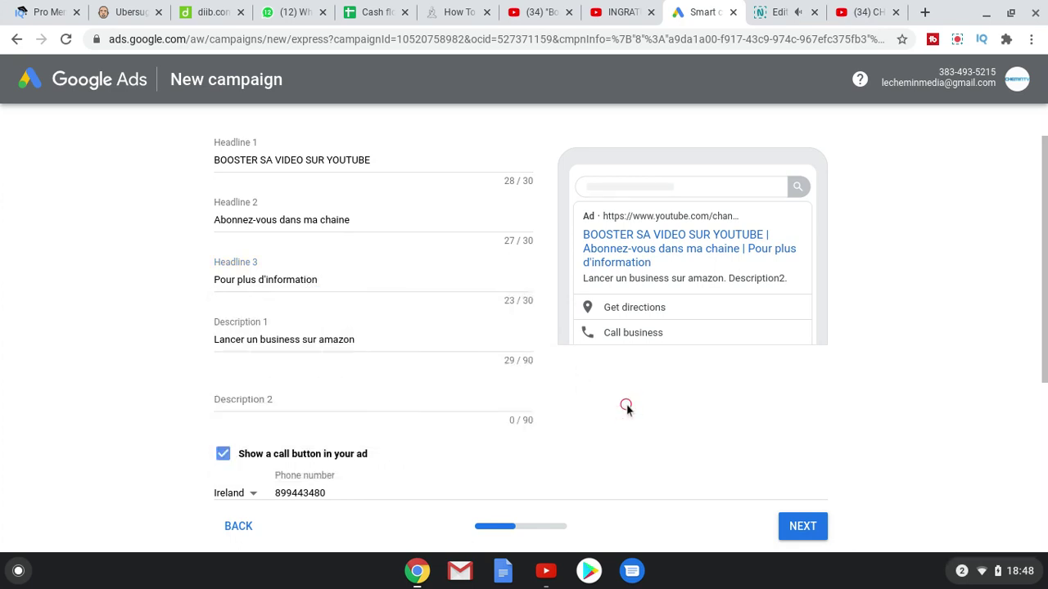
Try to continue to the next campaign page with Description 2 left empty
left_click(270, 398)
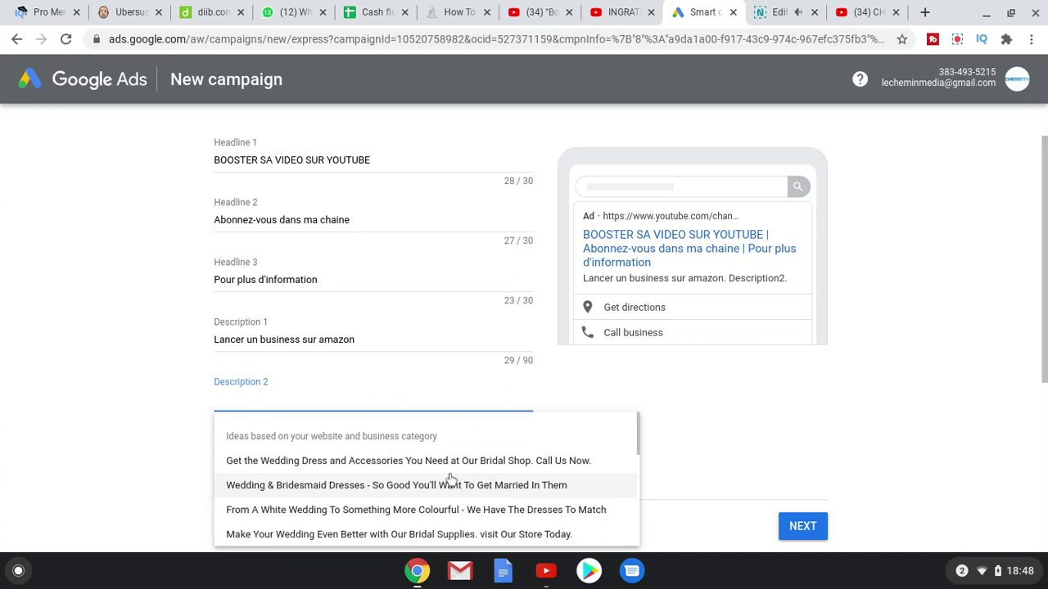
left_click(748, 417)
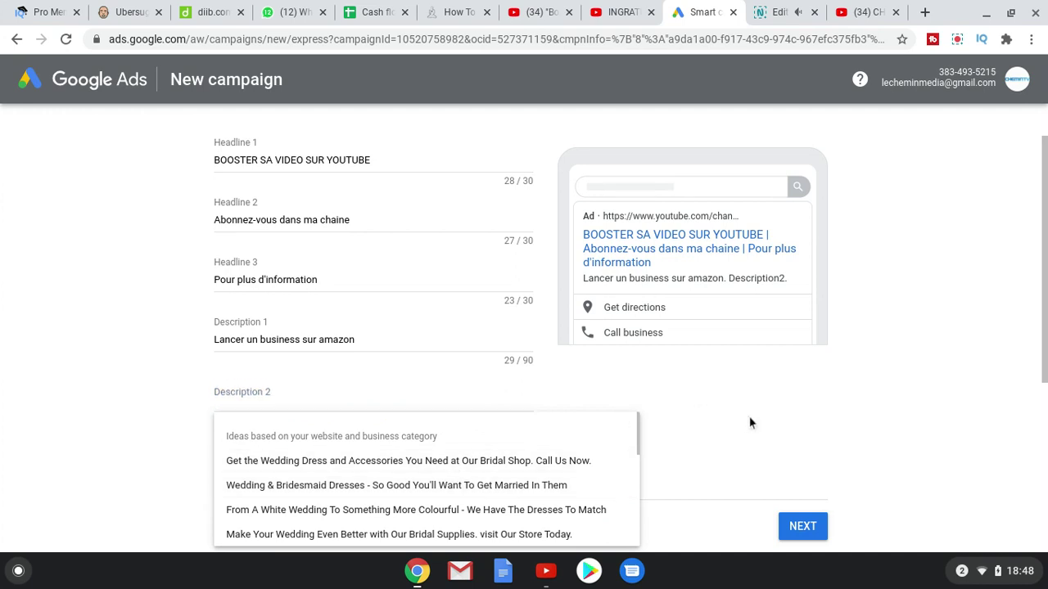
left_click(796, 528)
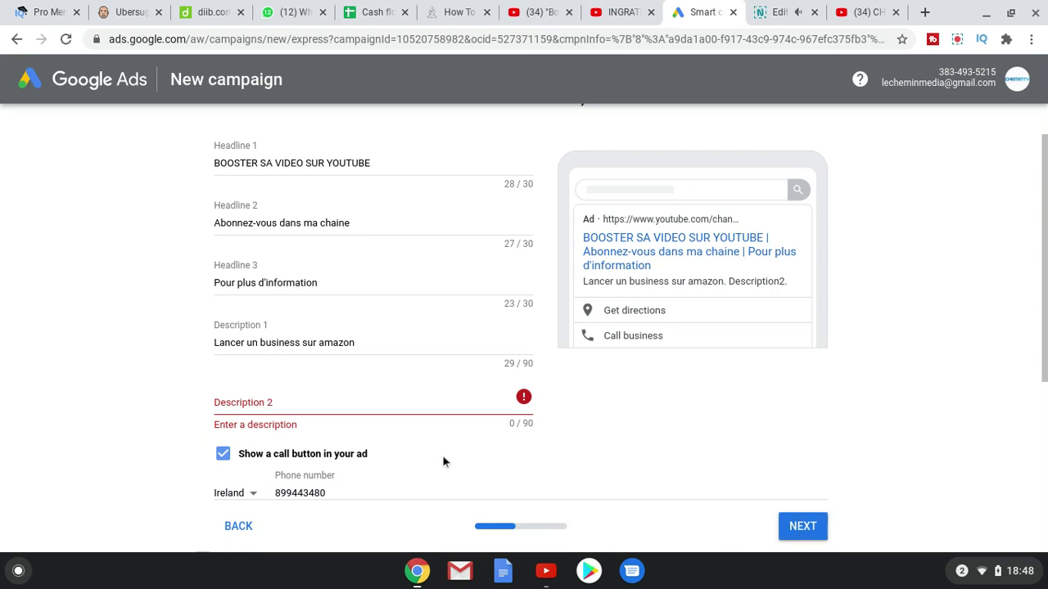
Enter "Wedding dresses" as Description 2 and submit the ad text
left_click(379, 421)
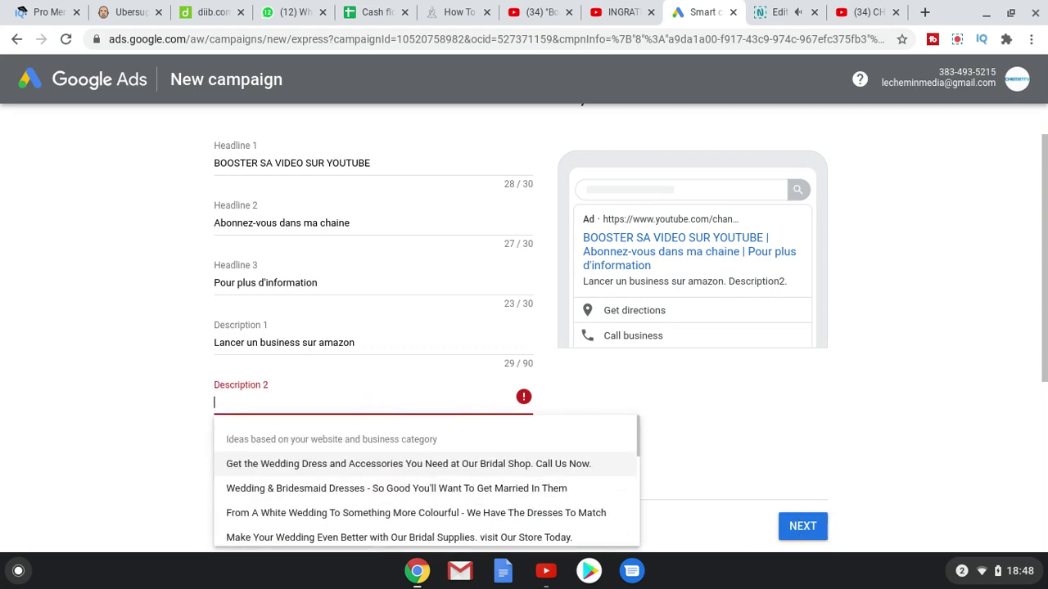
type("Wedding dresses")
left_click(916, 446)
scroll(790, 407, "down", 2)
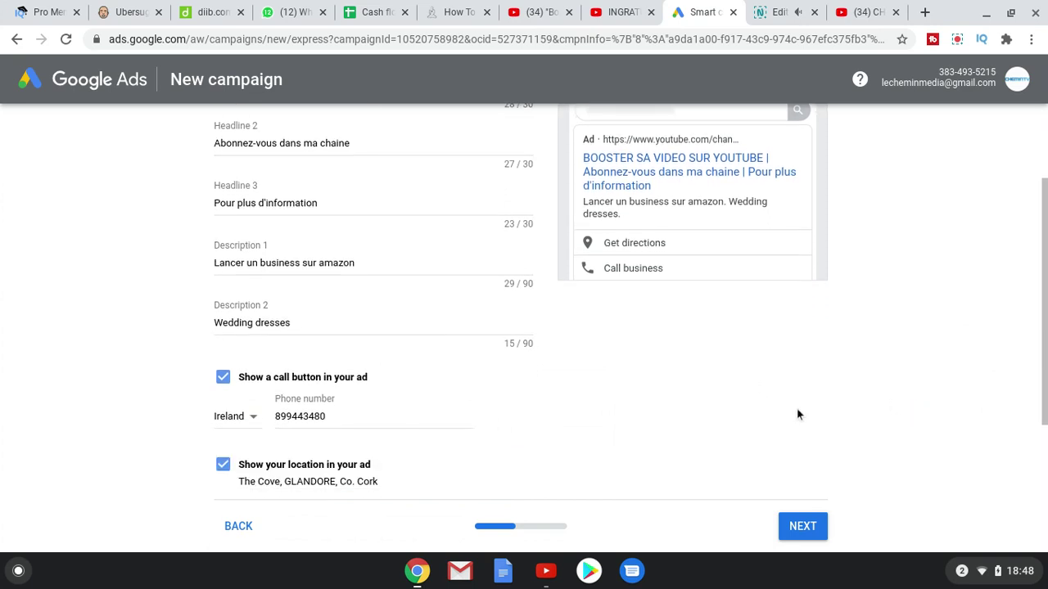
left_click(806, 522)
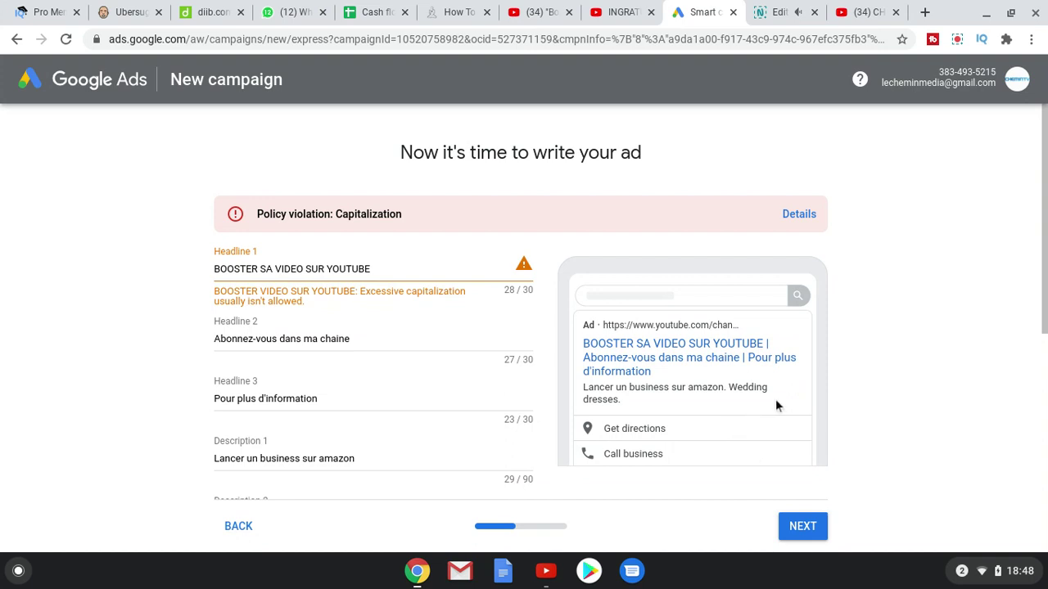
Rewrite Headline 1 in lowercase as "booster sa video sur youtube" and continue to the keyword themes page
left_click(398, 268)
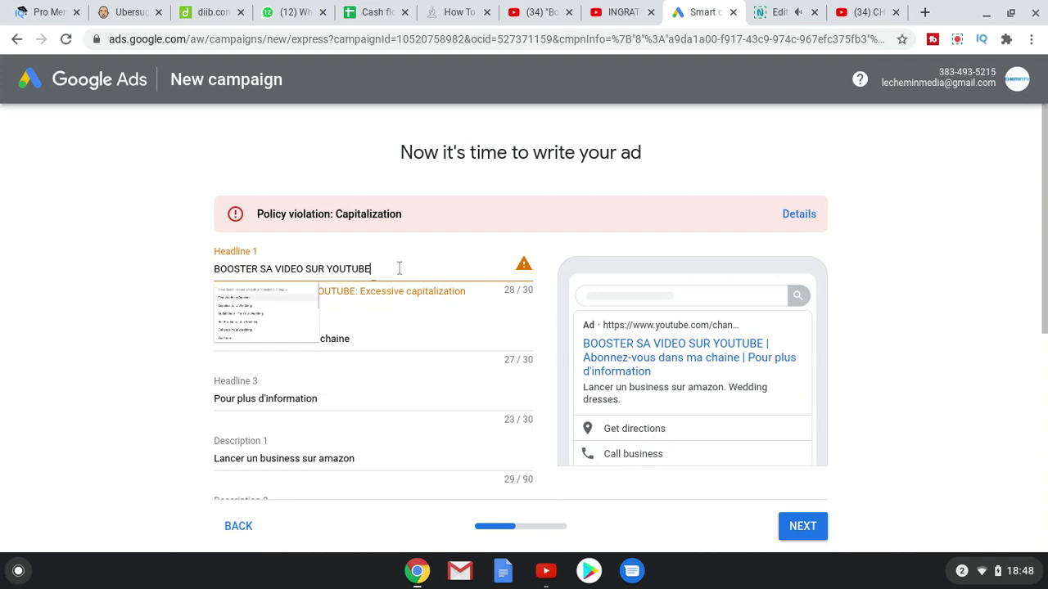
left_click_drag(398, 269, 203, 238)
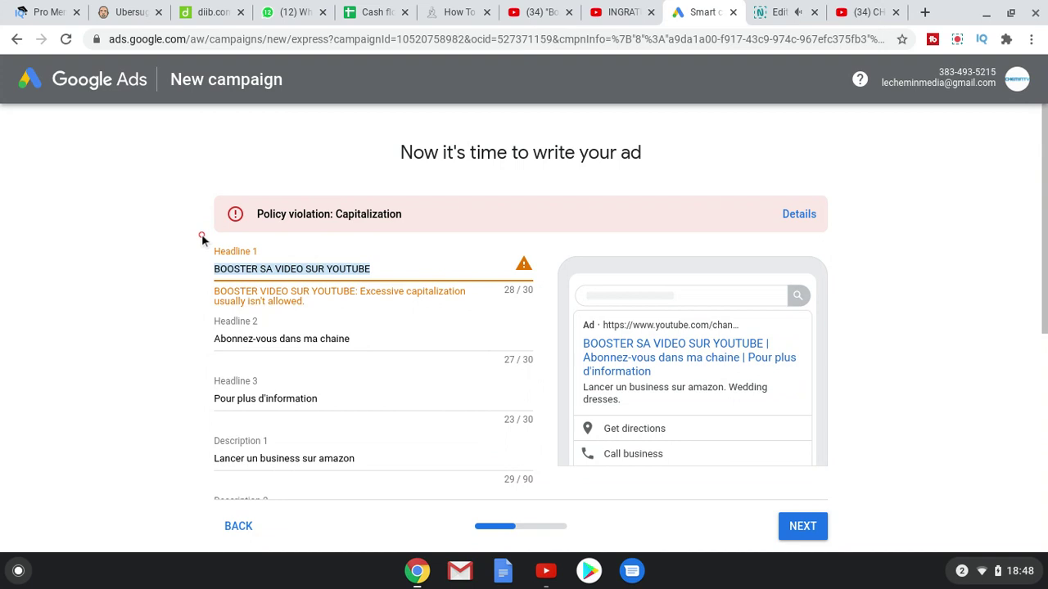
type("booster s")
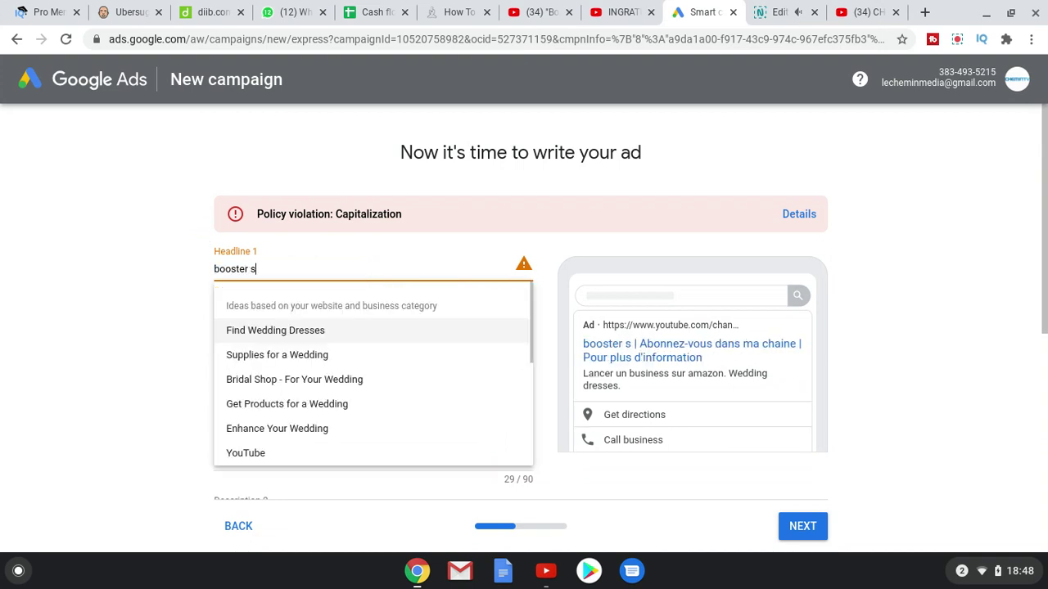
type("a video sur youtube")
left_click(1010, 370)
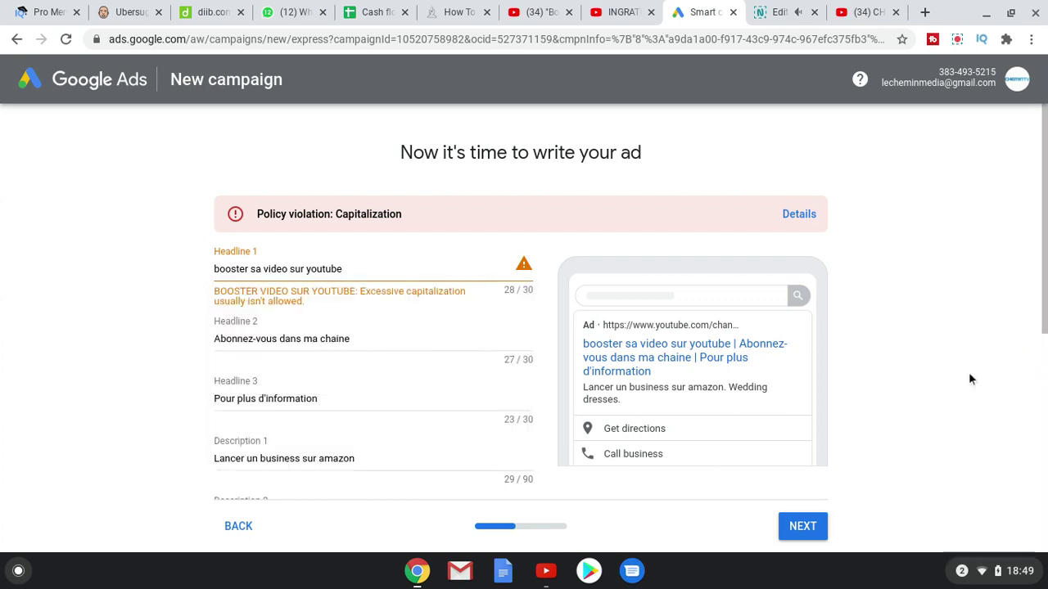
scroll(679, 483, "down", 1)
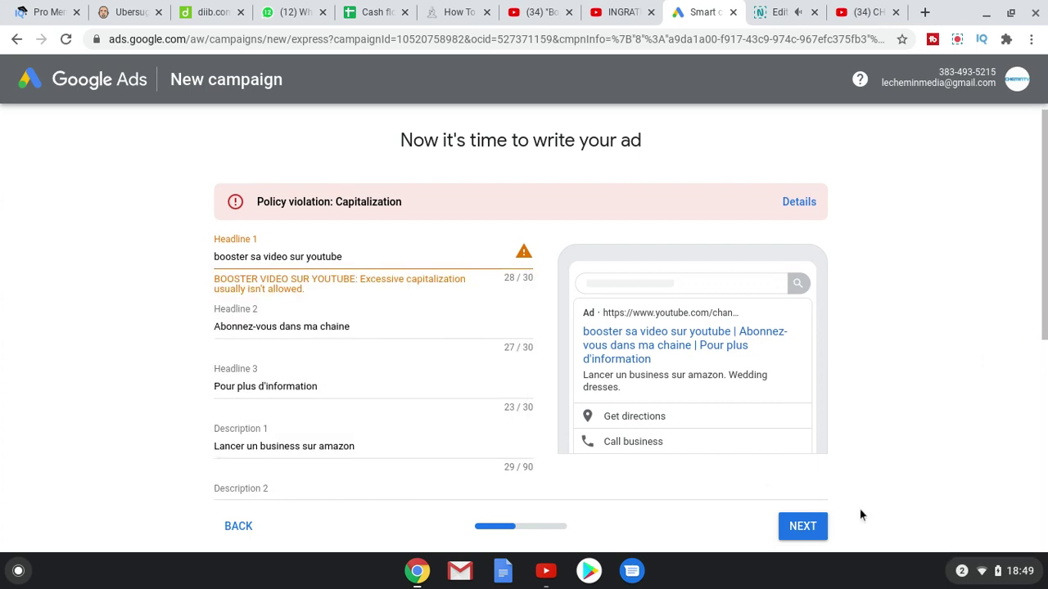
left_click(806, 528)
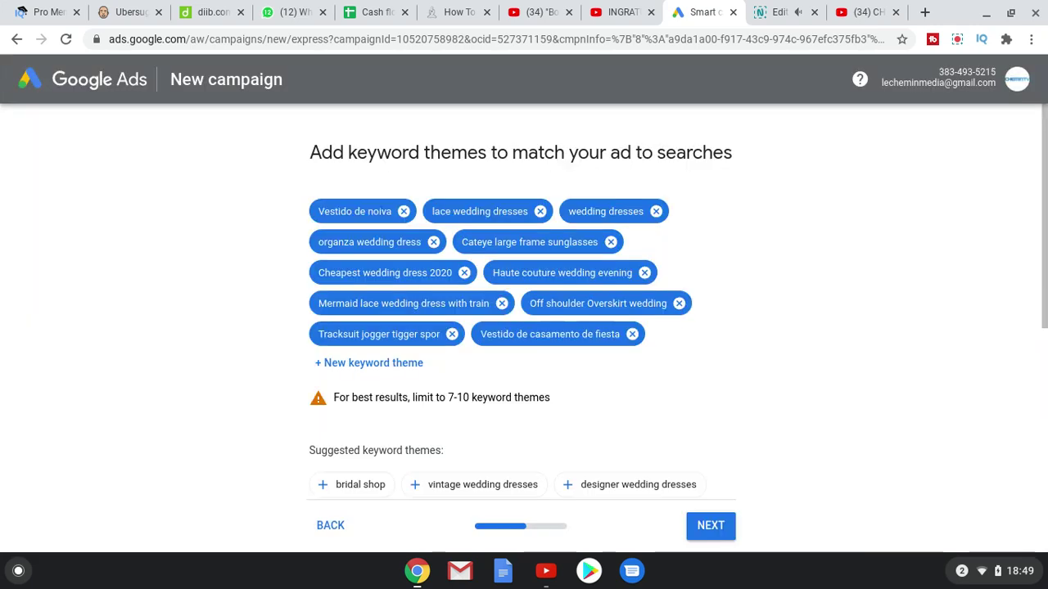
Remove all the preselected keyword themes, from "Vestido de noiva" through "Vestido de casamento de fiesta"
left_click(404, 211)
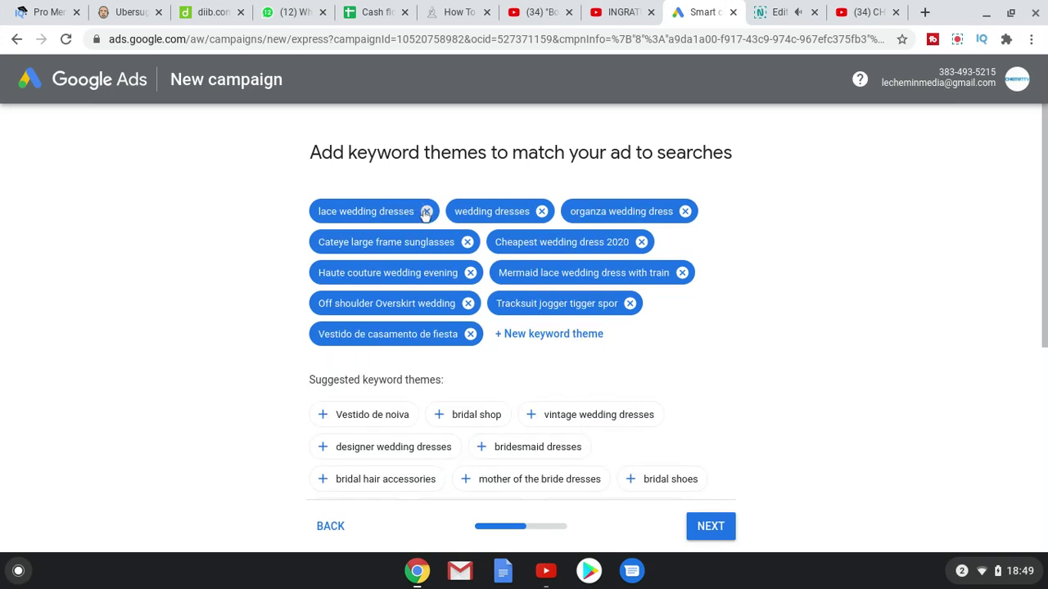
left_click(425, 211)
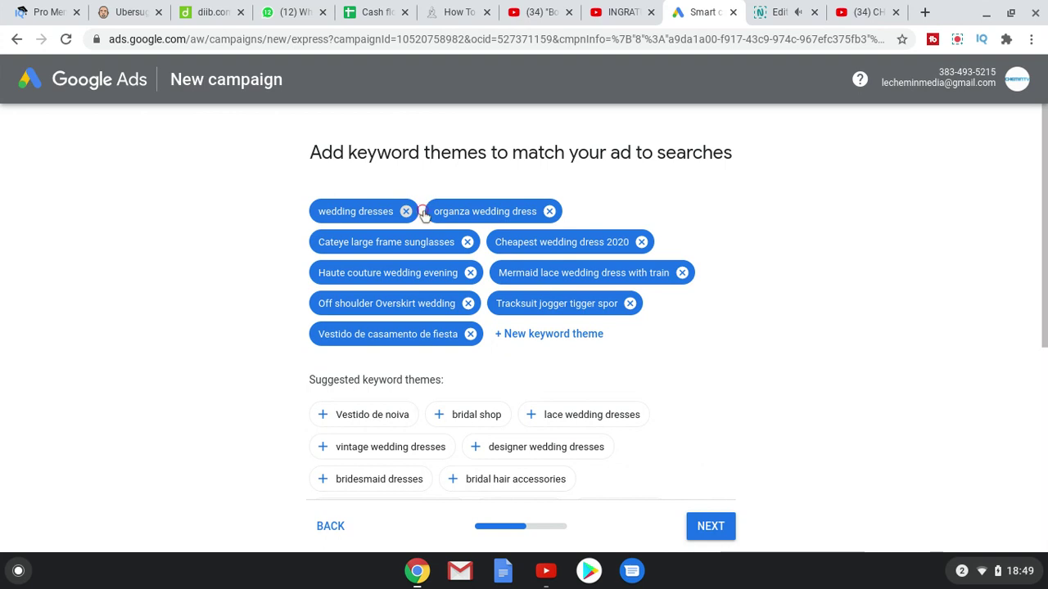
left_click(405, 211)
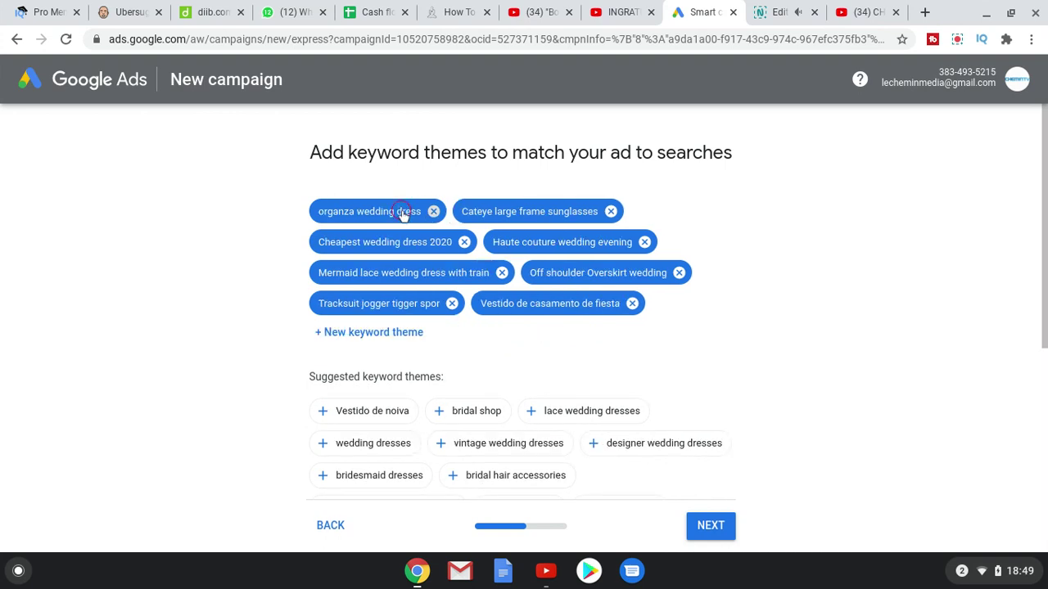
left_click(433, 212)
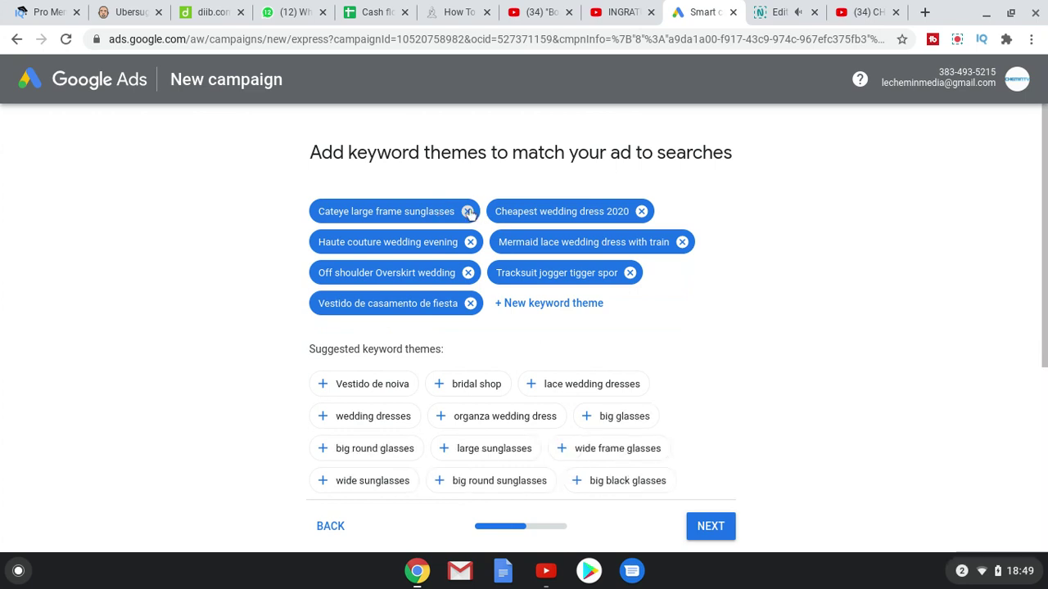
left_click(468, 211)
left_click(470, 212)
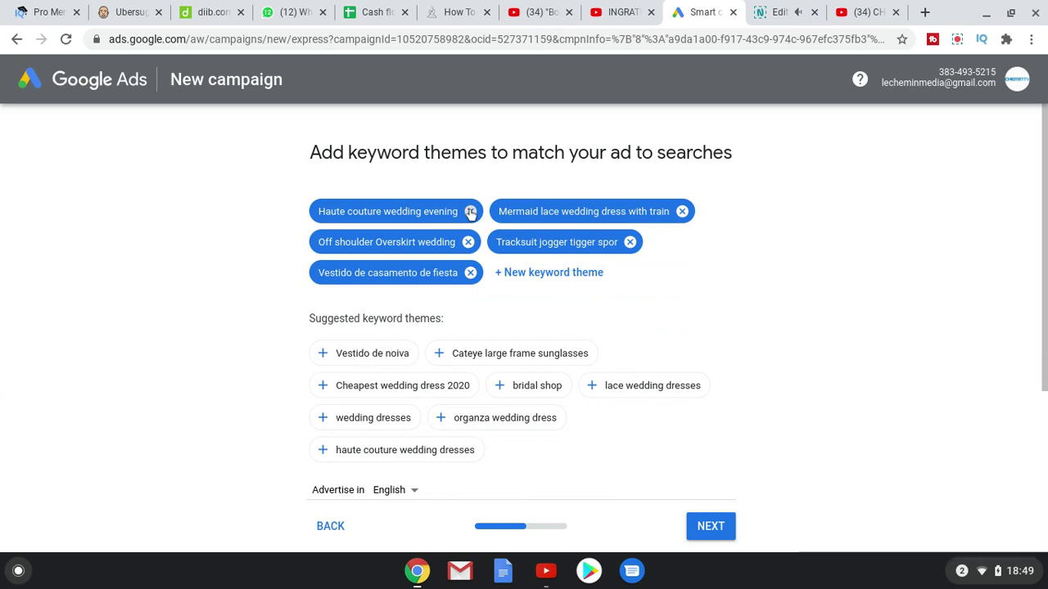
left_click(470, 211)
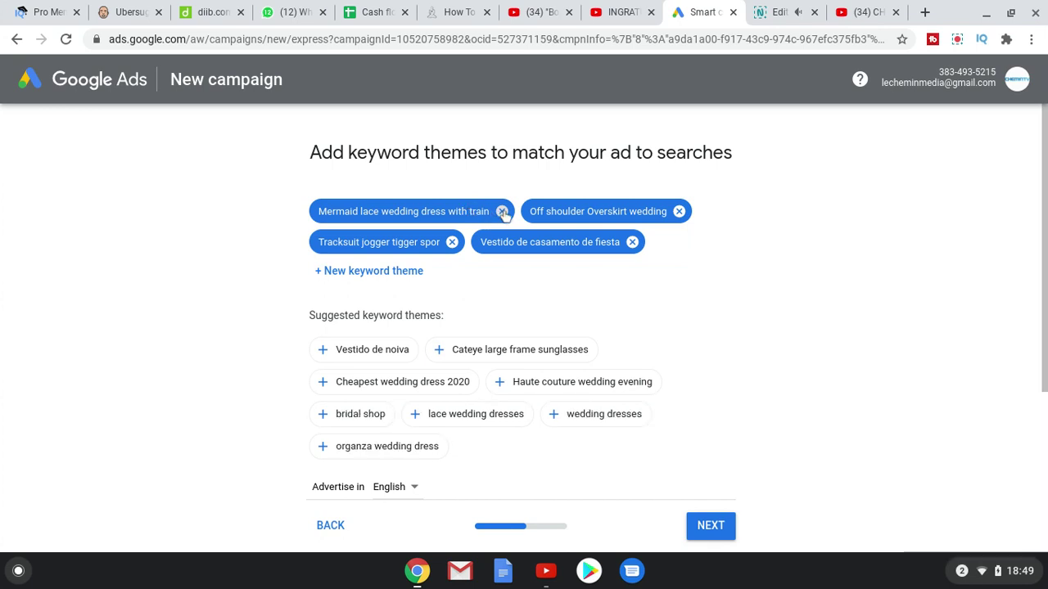
left_click(502, 211)
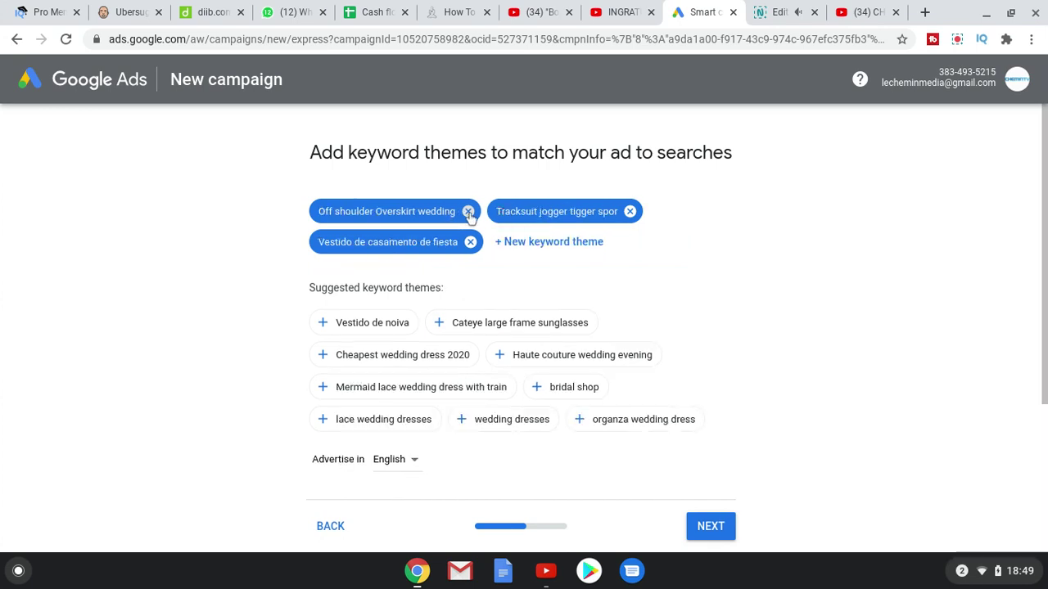
left_click(468, 211)
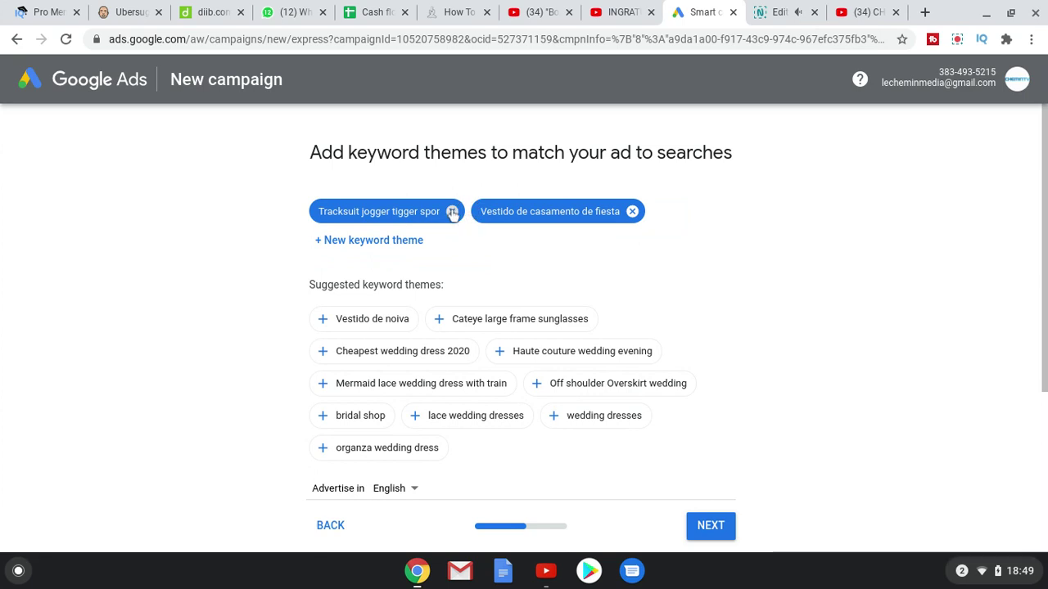
left_click(452, 211)
left_click(469, 211)
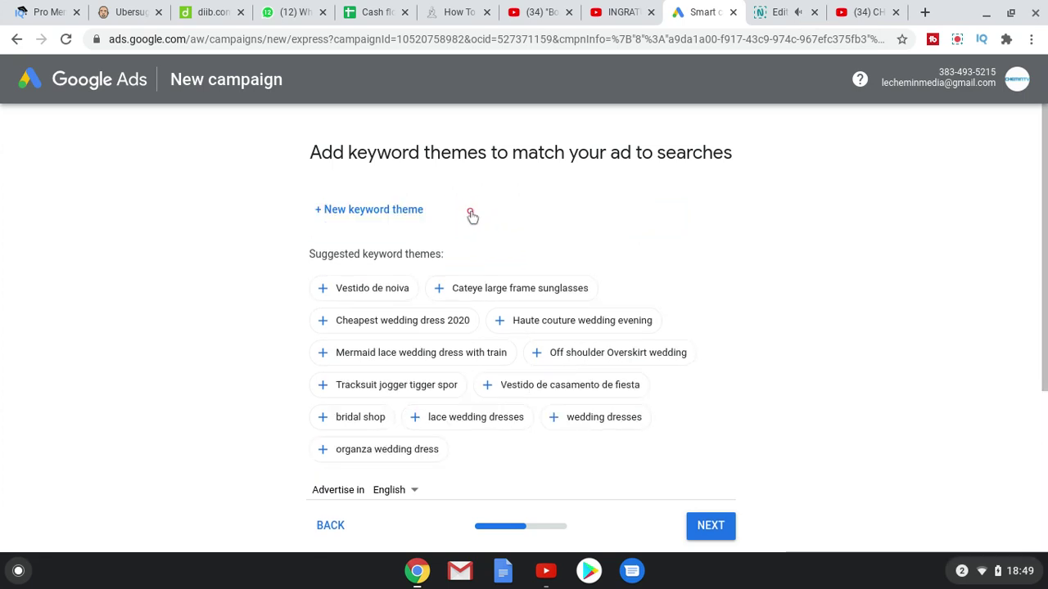
Add "amazon offers" and "business on amazon" as new keyword themes
left_click(391, 215)
type("amazon offers")
key("Return")
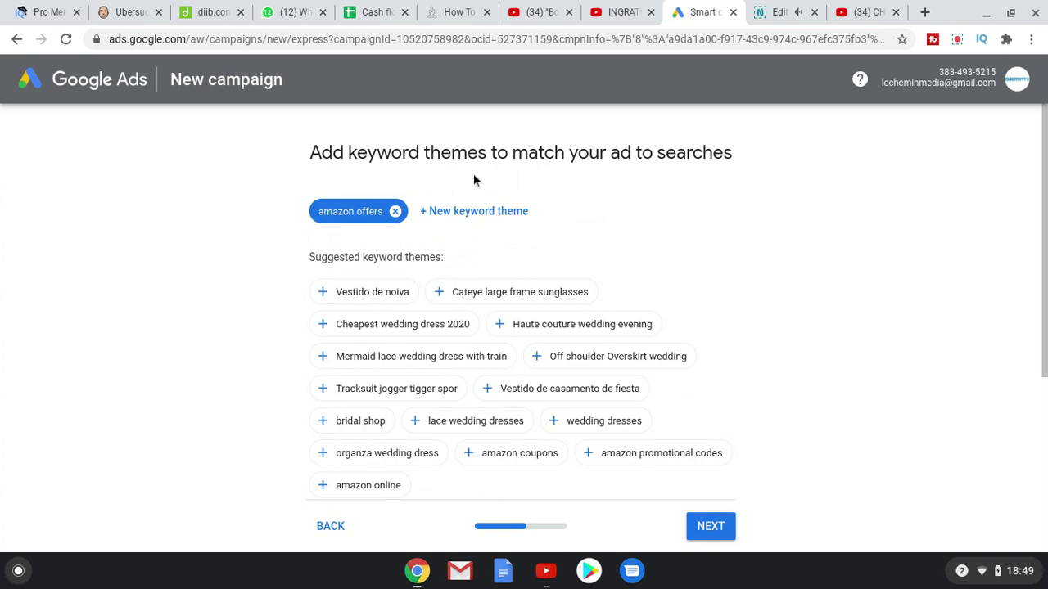
left_click(465, 211)
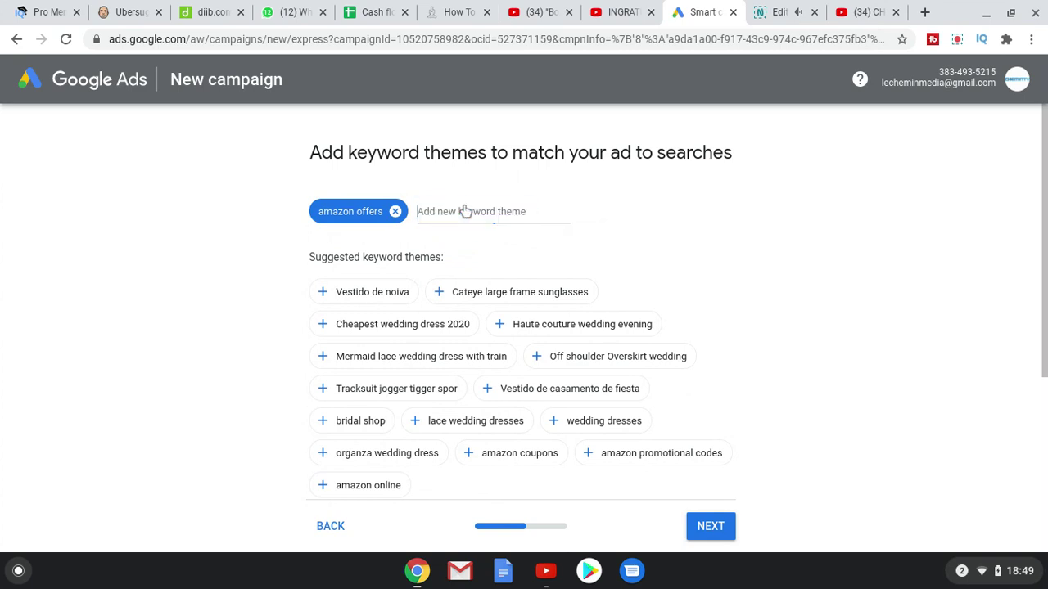
type("business on amazon")
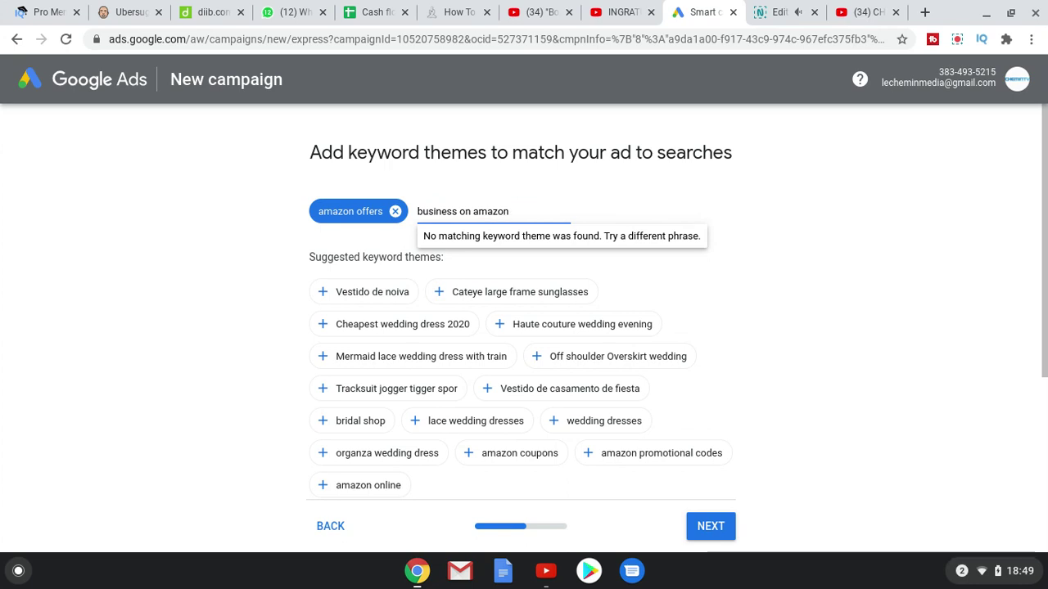
left_click(500, 257)
Add "comment lancer son" as a new keyword theme
left_click(596, 214)
type("comment comme")
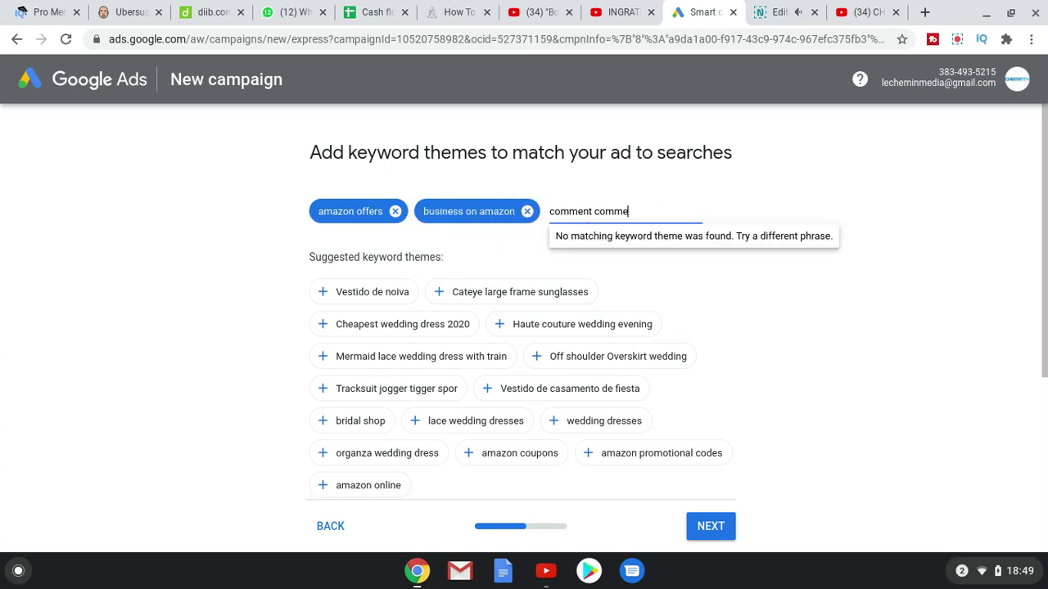
key("BackSpace")
key("BackSpace")
key("BackSpace")
key("BackSpace")
key("BackSpace")
type("lancer son entreprise")
key("Return")
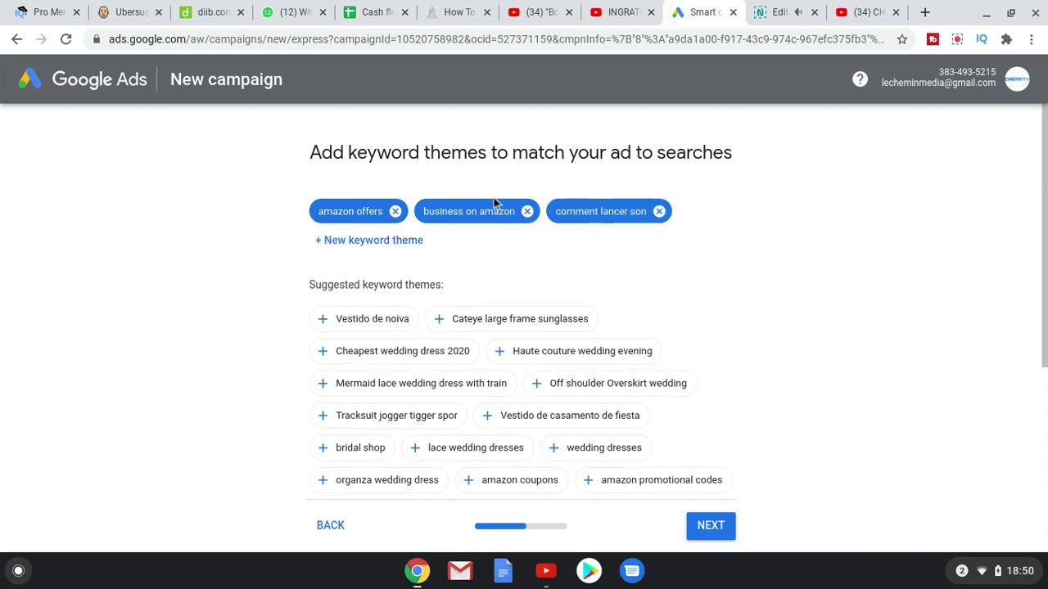
Try to add a "comment investir sur" keyword theme and remove the unwanted "christian book shop" theme
left_click(400, 240)
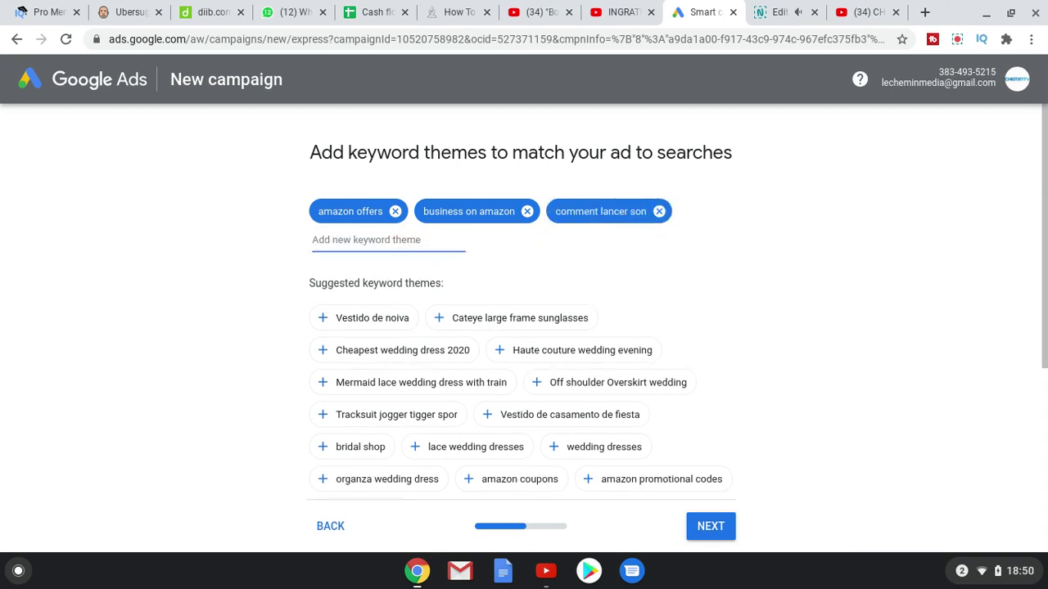
type("comment investir sur")
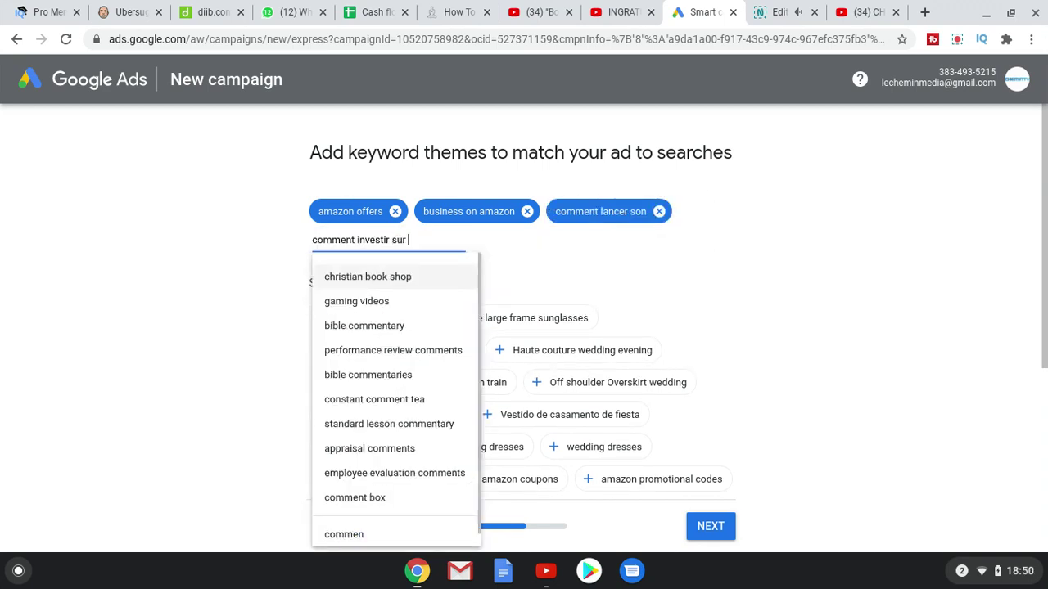
key("Return")
left_click(469, 241)
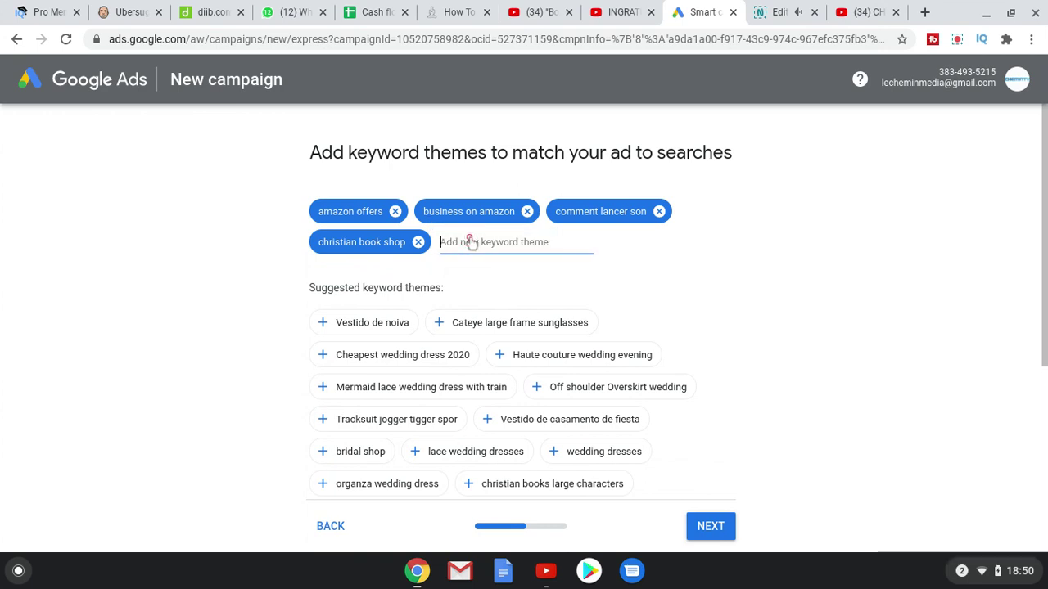
left_click(417, 241)
Try to add a keyword theme for "youtube vid" and remove the unwanted "internet cafe" theme
left_click(415, 242)
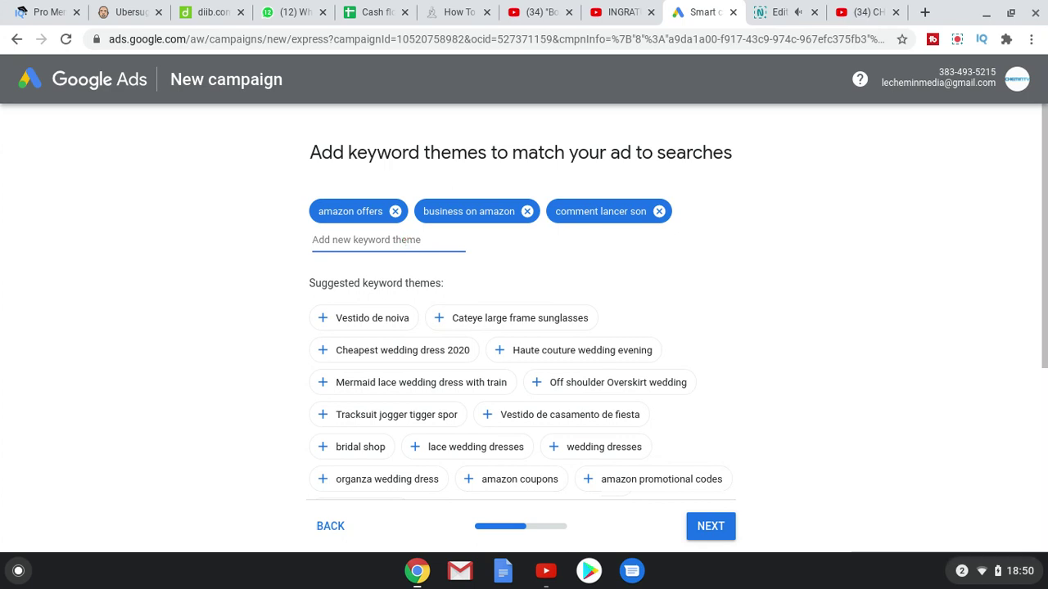
type("youtube vid")
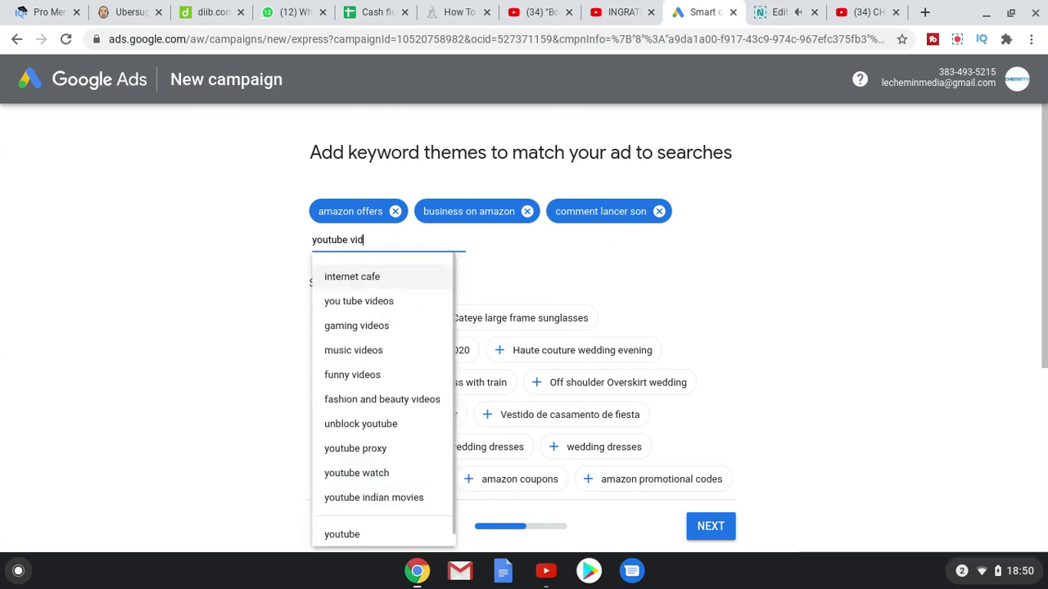
left_click(444, 274)
left_click(450, 242)
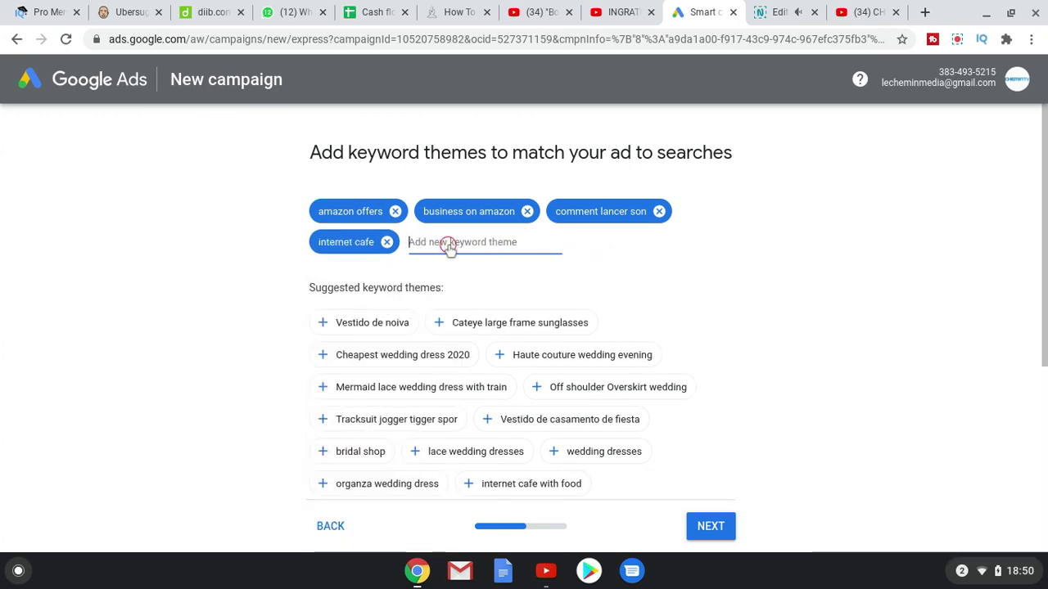
left_click(387, 243)
left_click(386, 243)
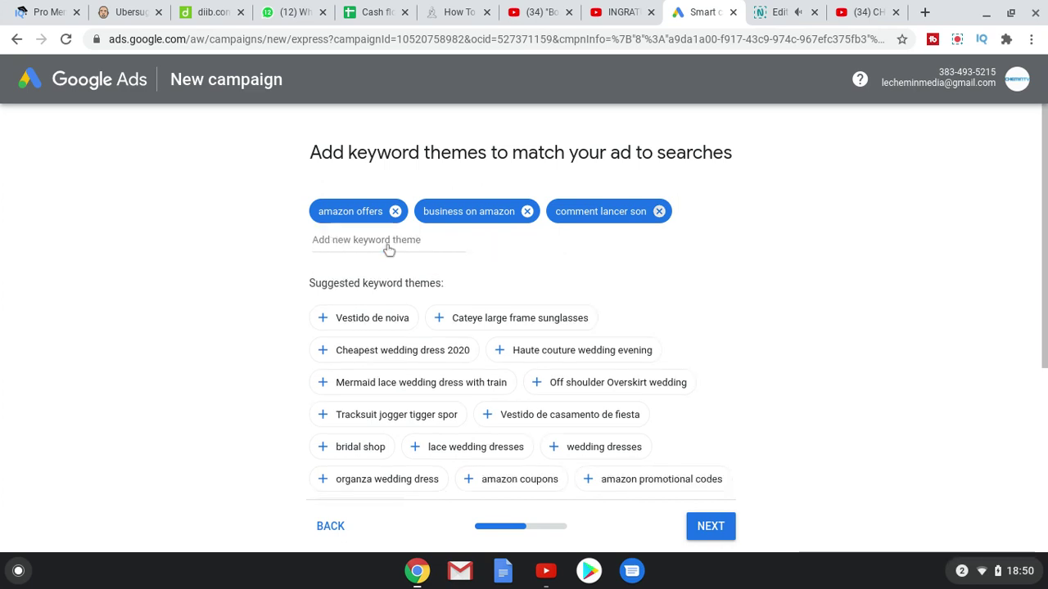
Add "dena mwana" as a new keyword theme
left_click(380, 243)
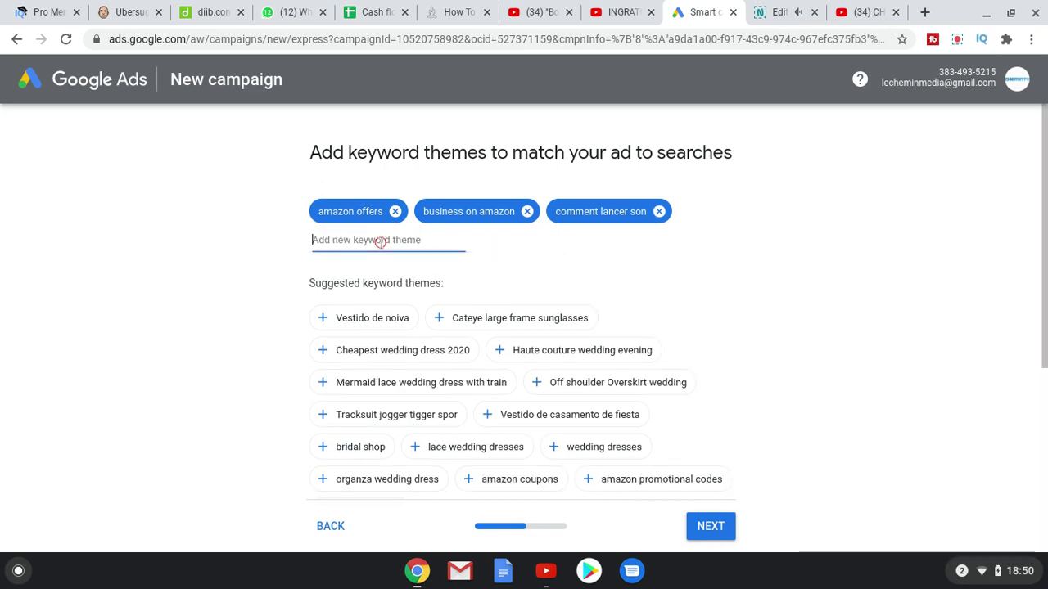
type("dena mwana")
left_click(366, 278)
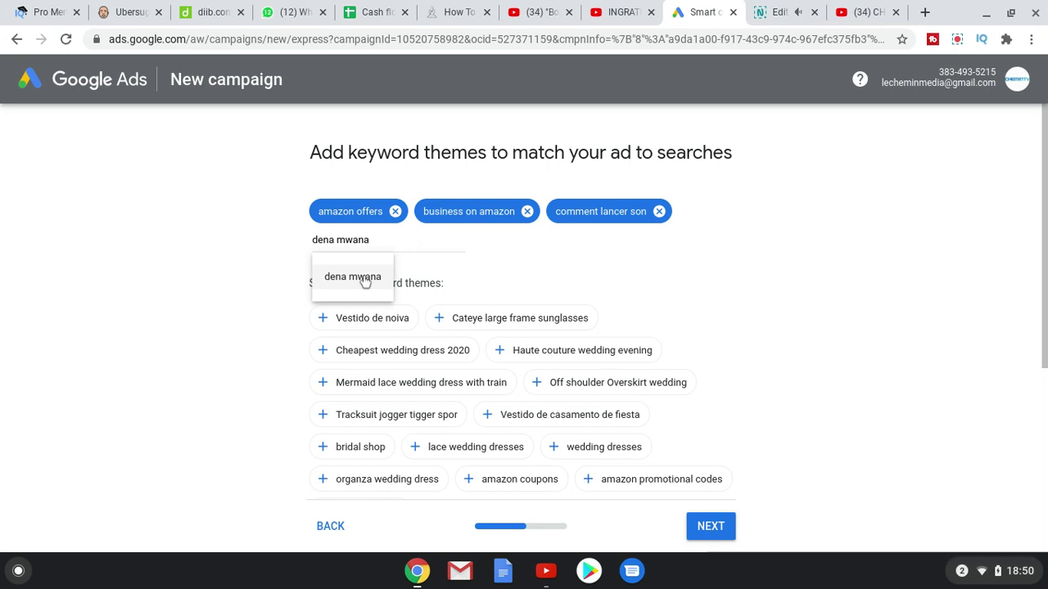
left_click(363, 279)
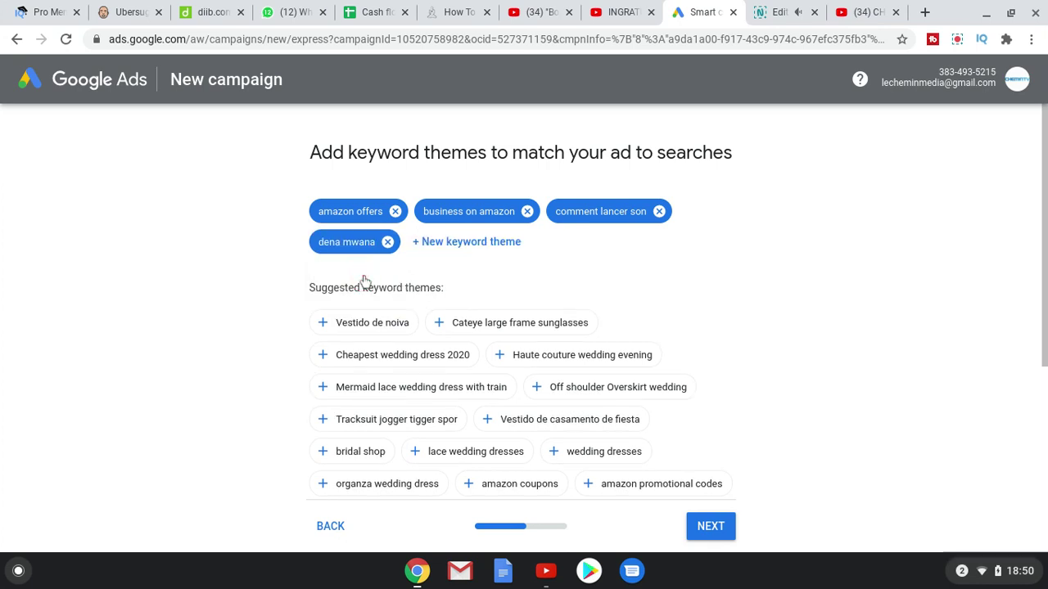
Add "marcello tunasi" as a new keyword theme
left_click(451, 250)
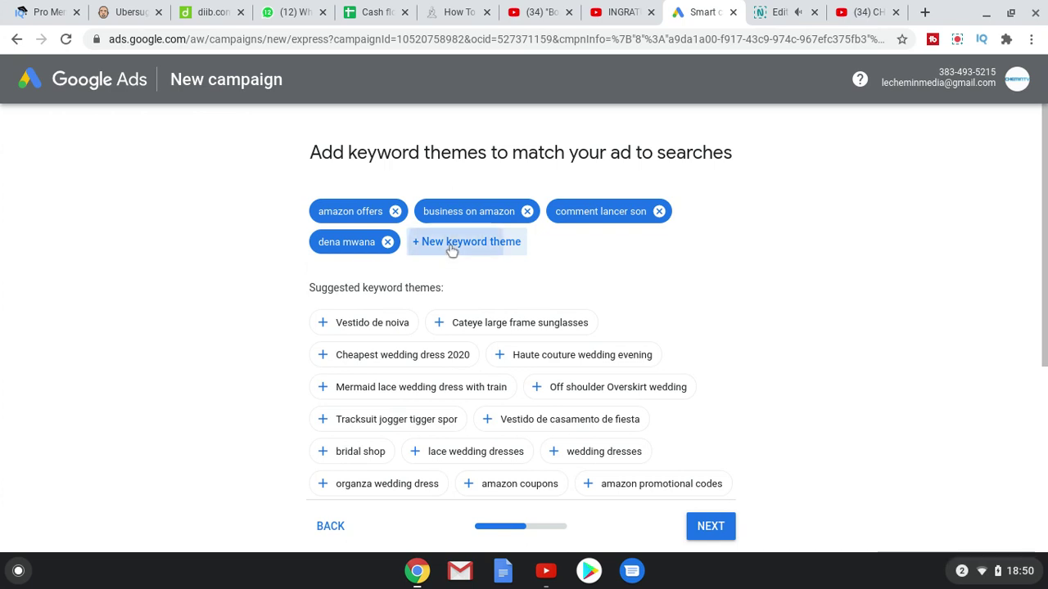
left_click(449, 247)
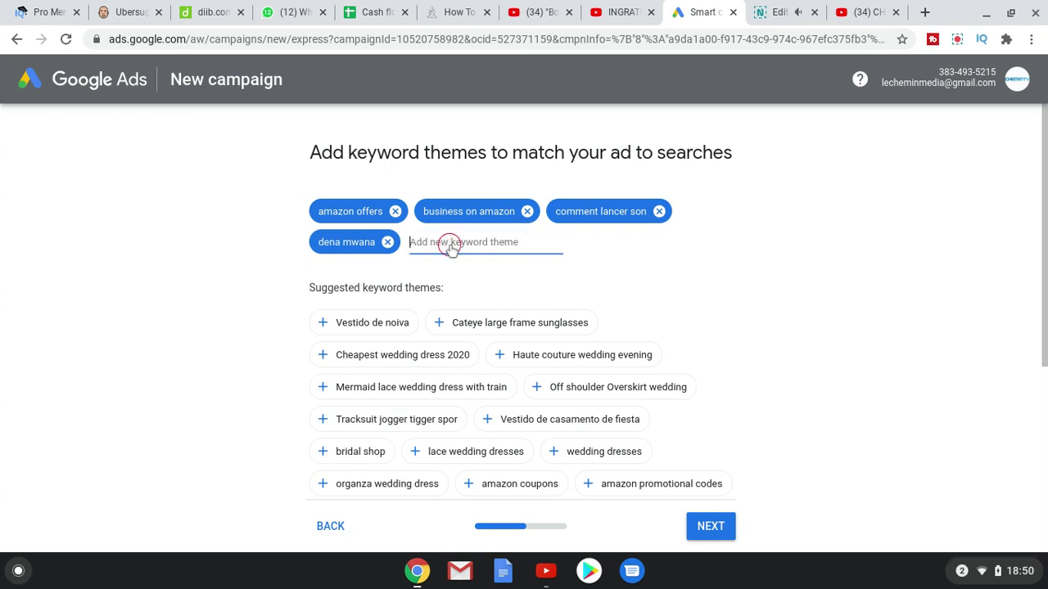
type("ma")
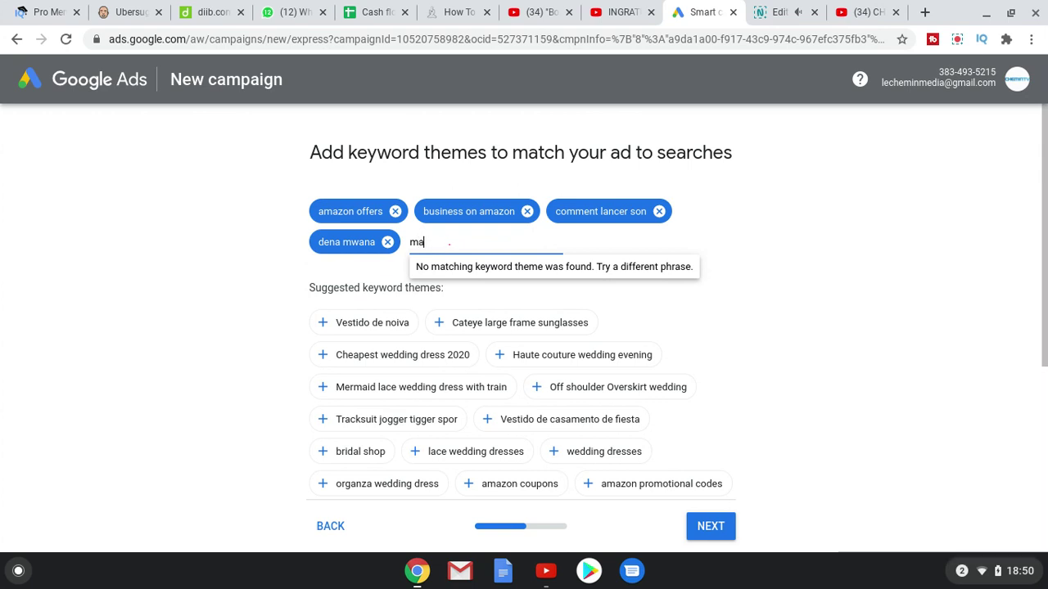
type("rcello tunasi")
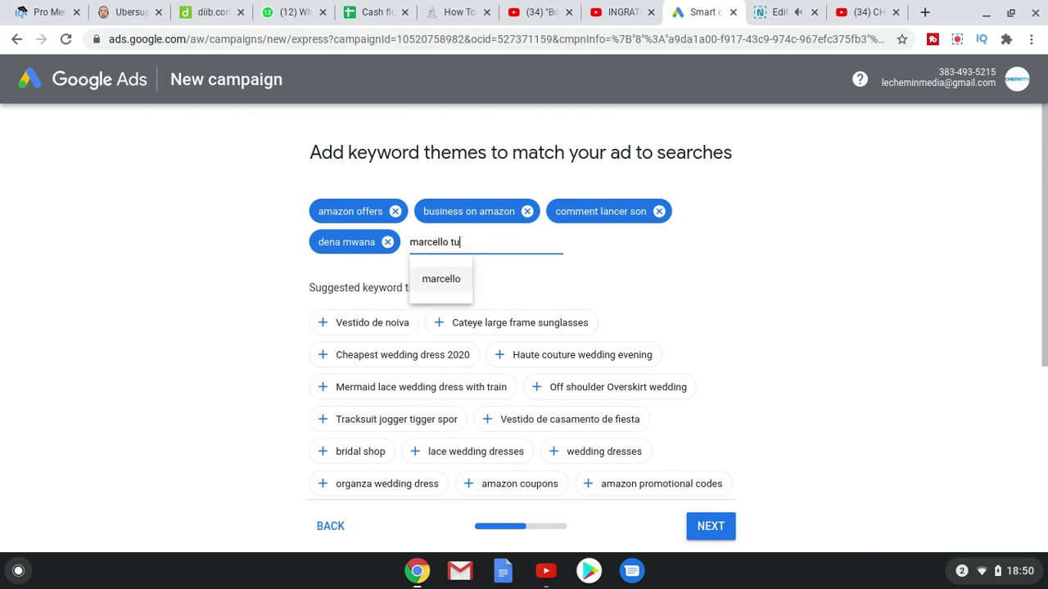
left_click(466, 279)
left_click(463, 273)
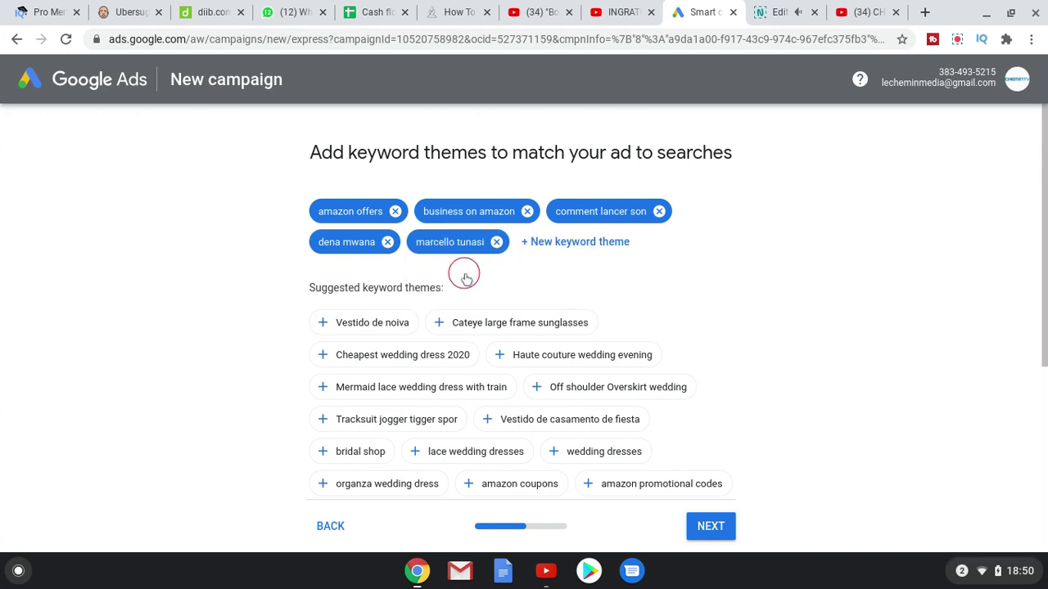
Add "jerusalema Master KG" as a new keyword theme
left_click(588, 243)
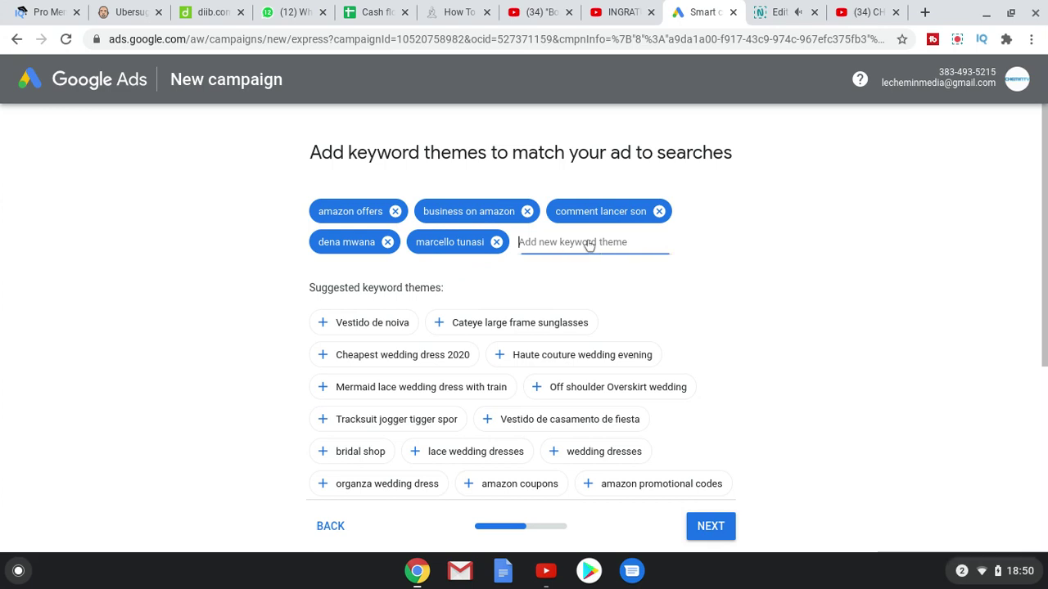
left_click(586, 240)
type("jerusalema Master K")
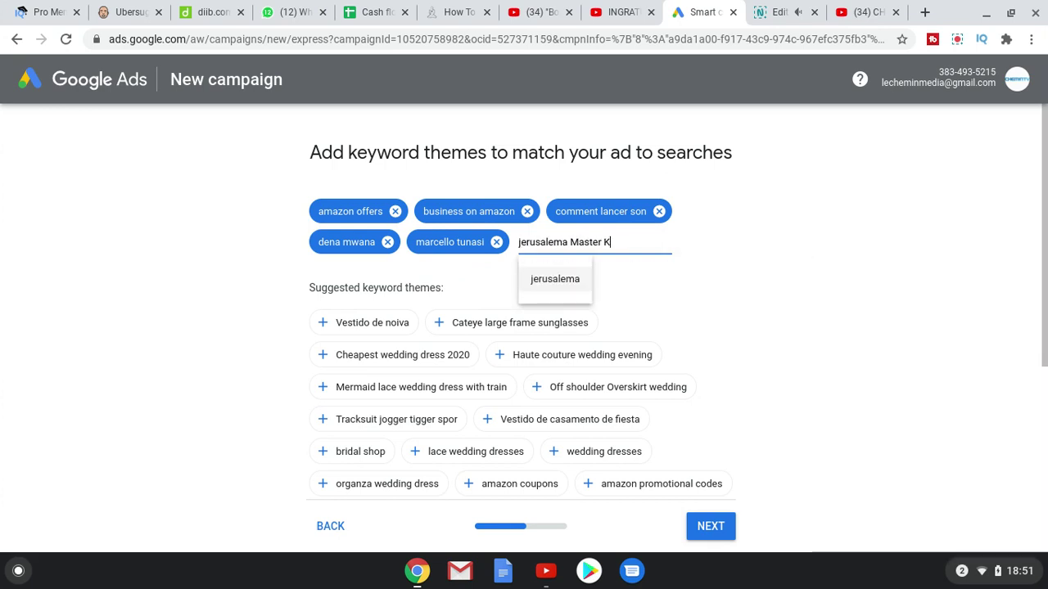
type("G")
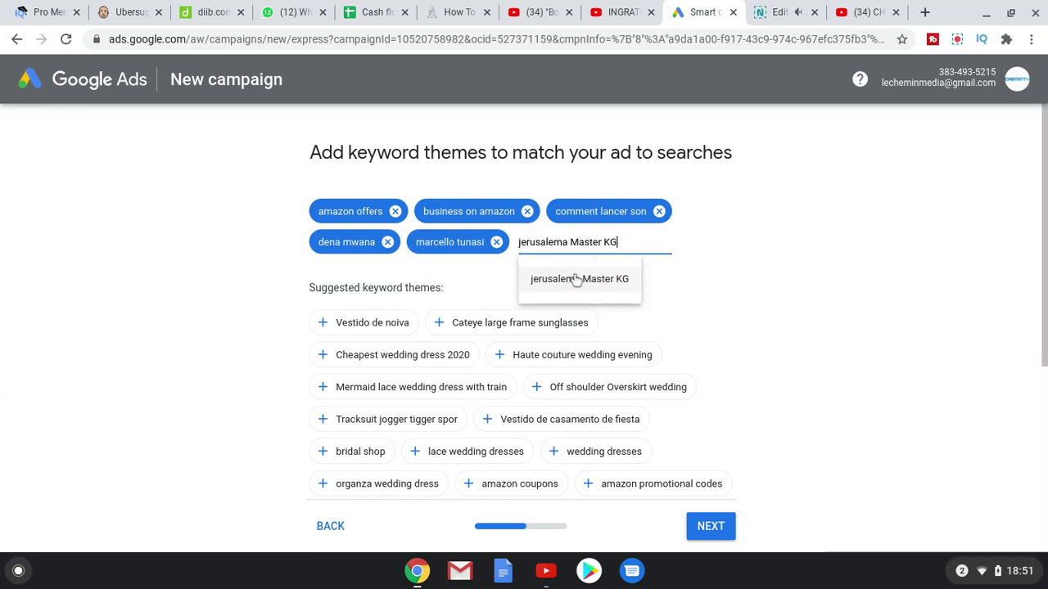
left_click(573, 278)
Add "moise mbiye" as a new keyword theme and open the entry for another theme
left_click(381, 271)
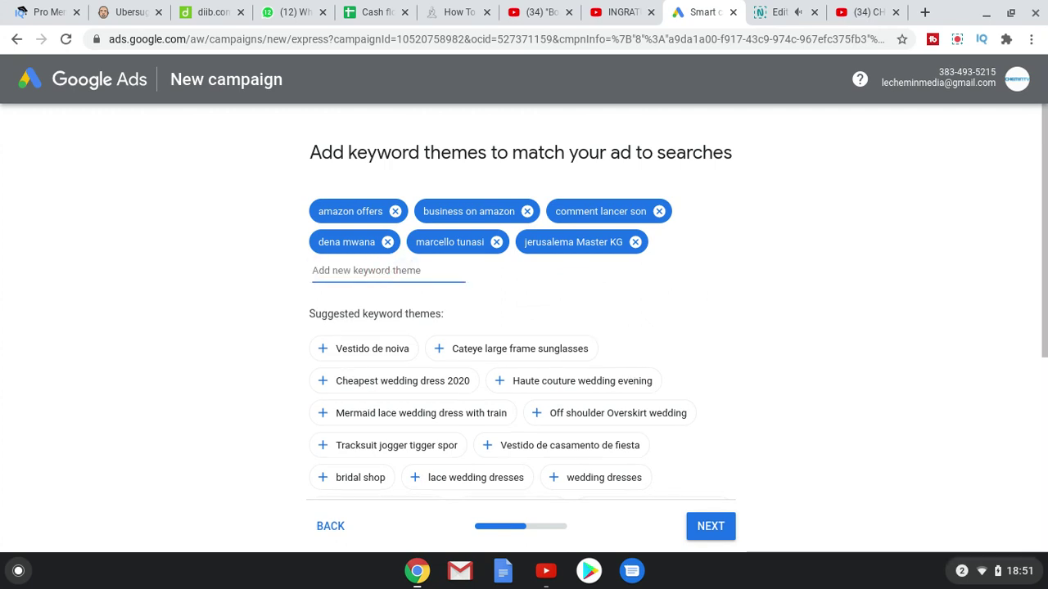
type("moise mbiye")
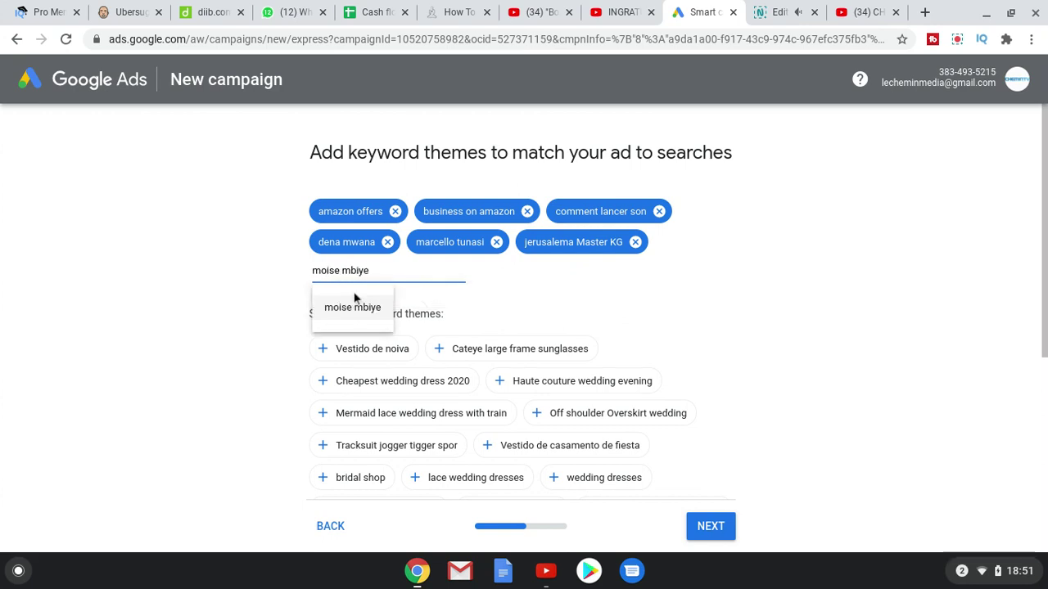
left_click(353, 301)
left_click(463, 273)
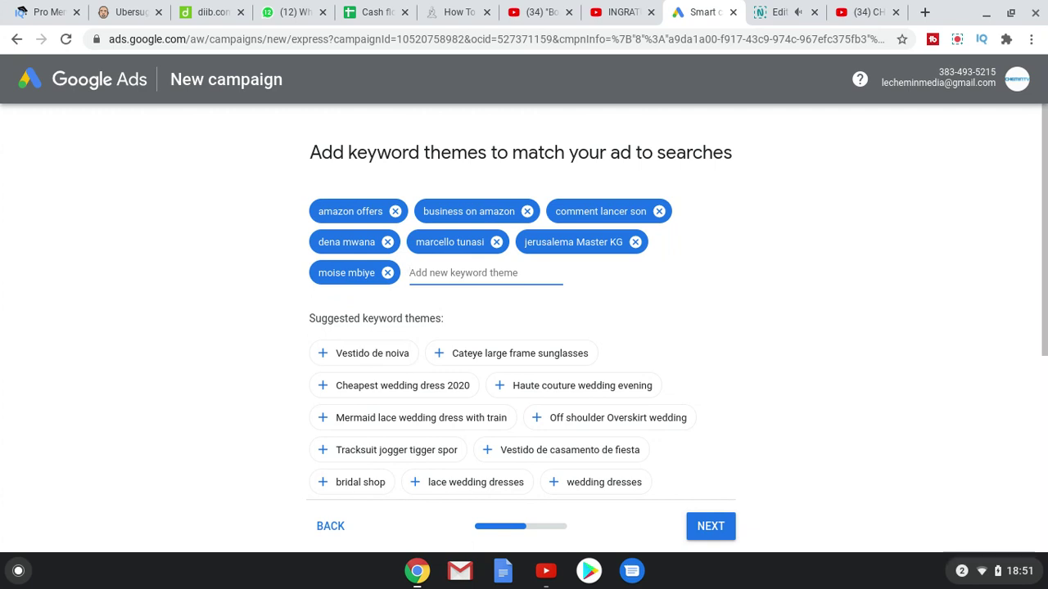
Add "lady sonia libre epanouisement" and "tata pau" as new keyword themes
type("lady so")
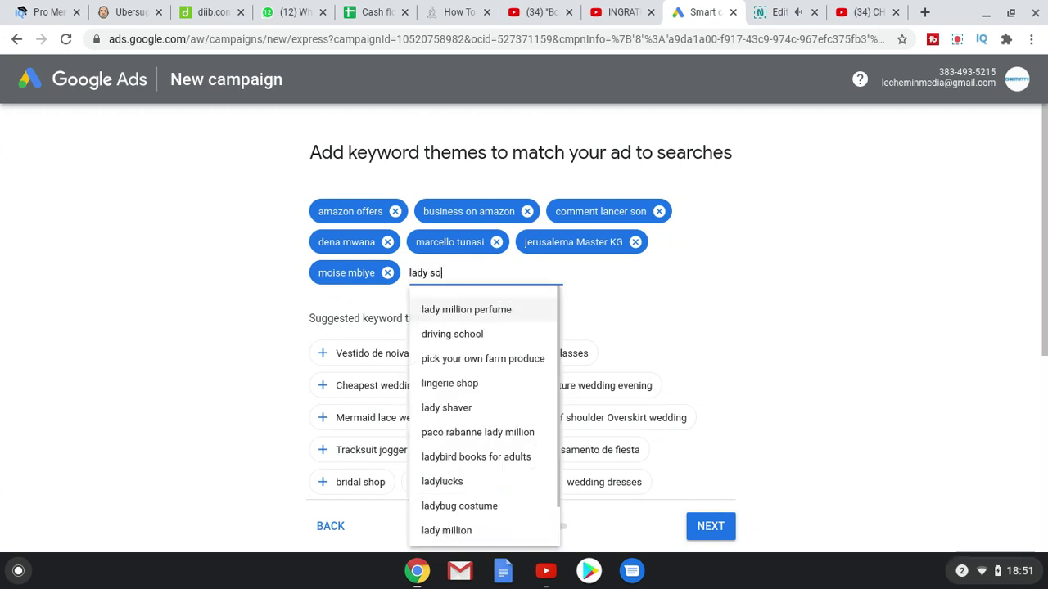
type("nia libre epanouisement")
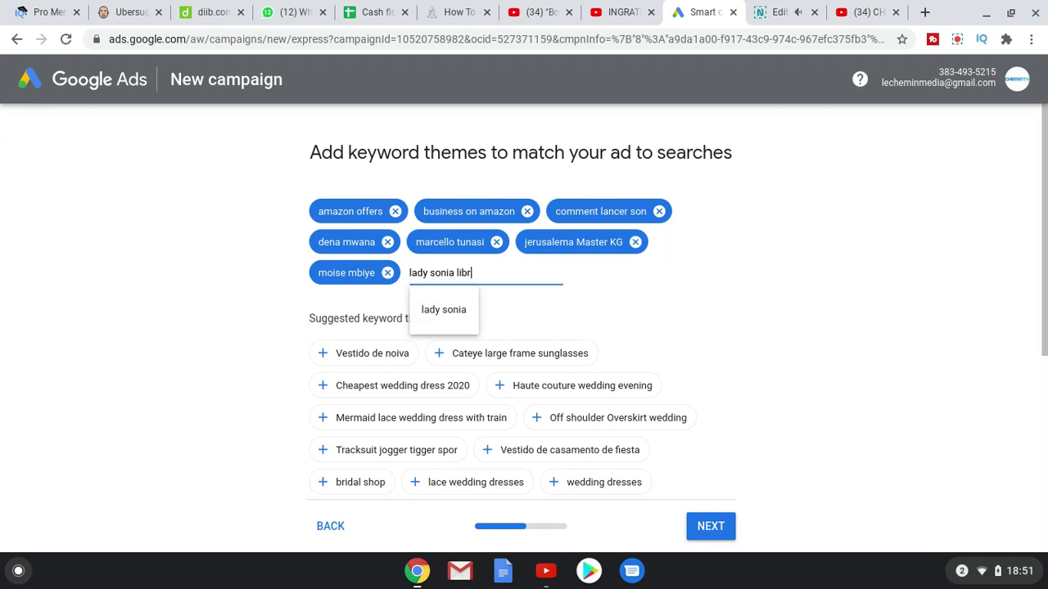
left_click(470, 308)
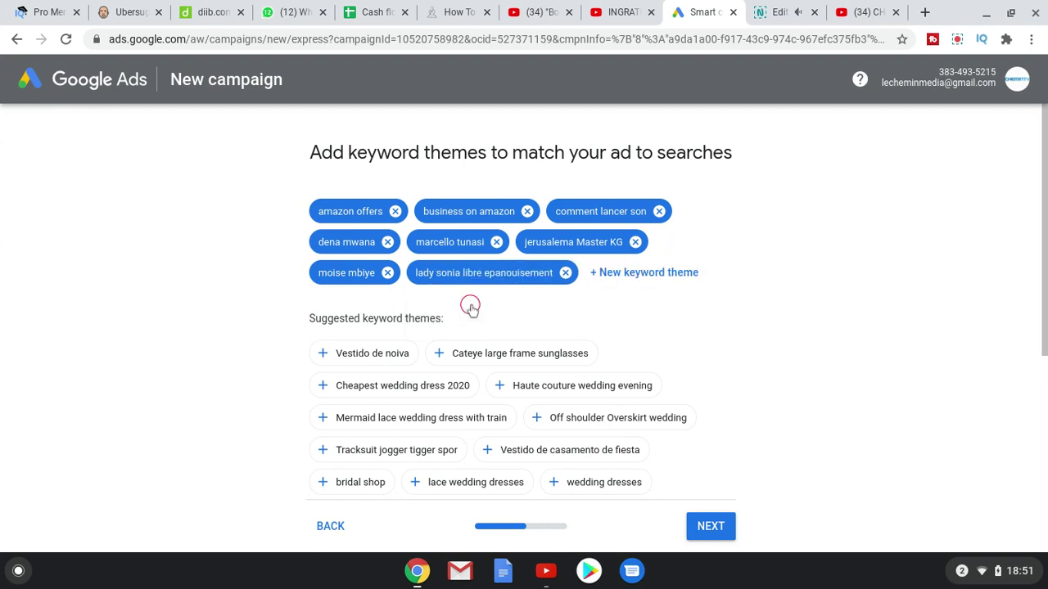
left_click(617, 277)
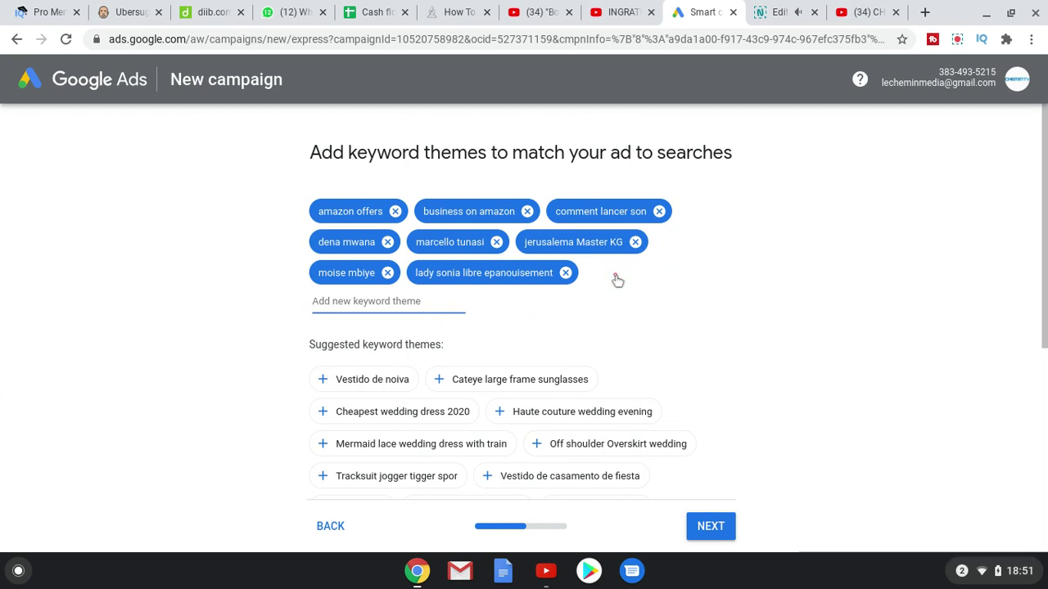
type("tata pau")
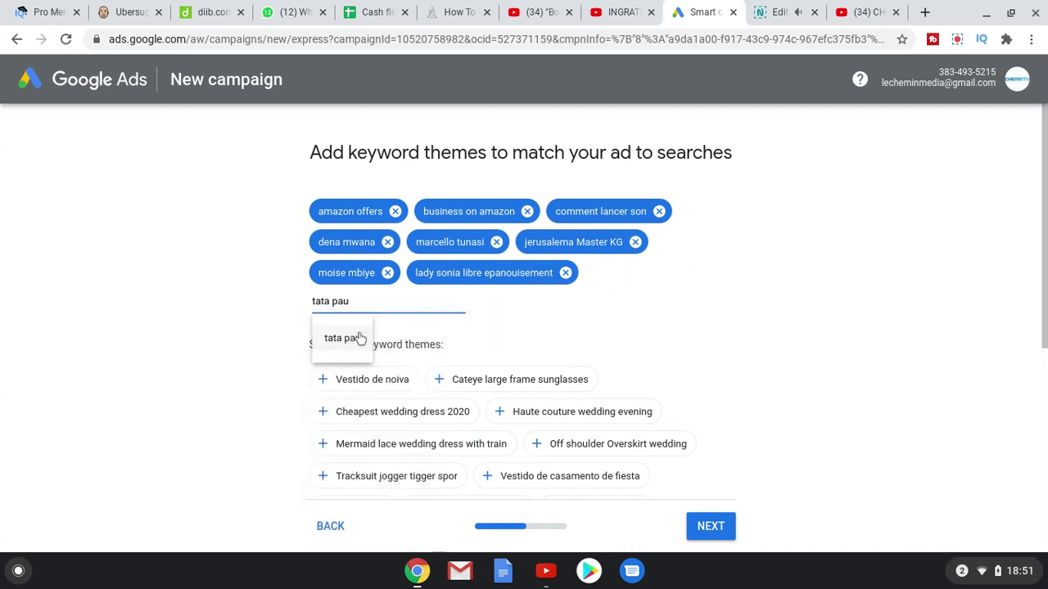
left_click(358, 338)
left_click(418, 303)
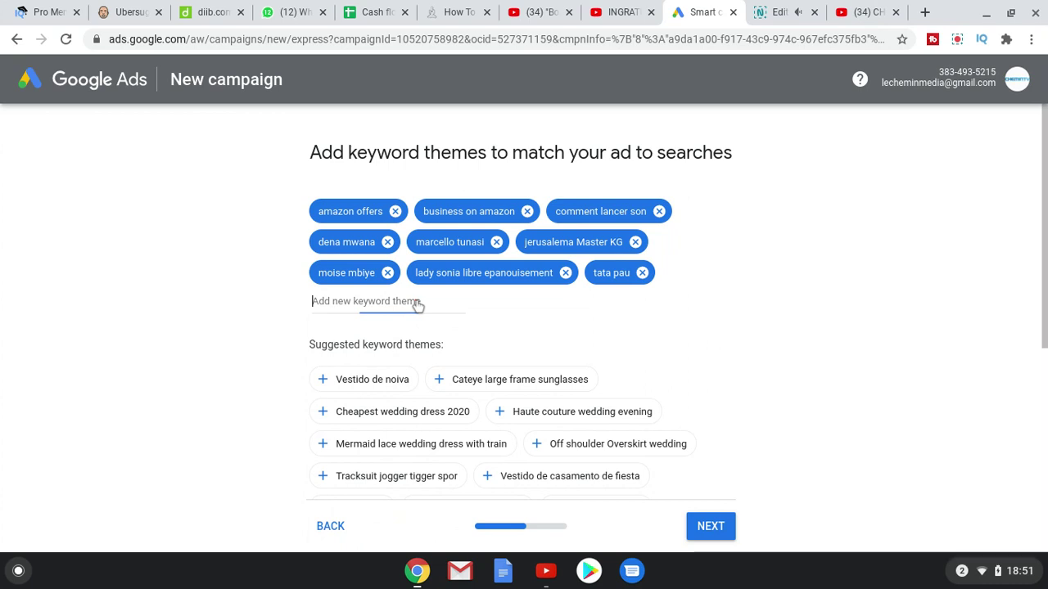
left_click(418, 303)
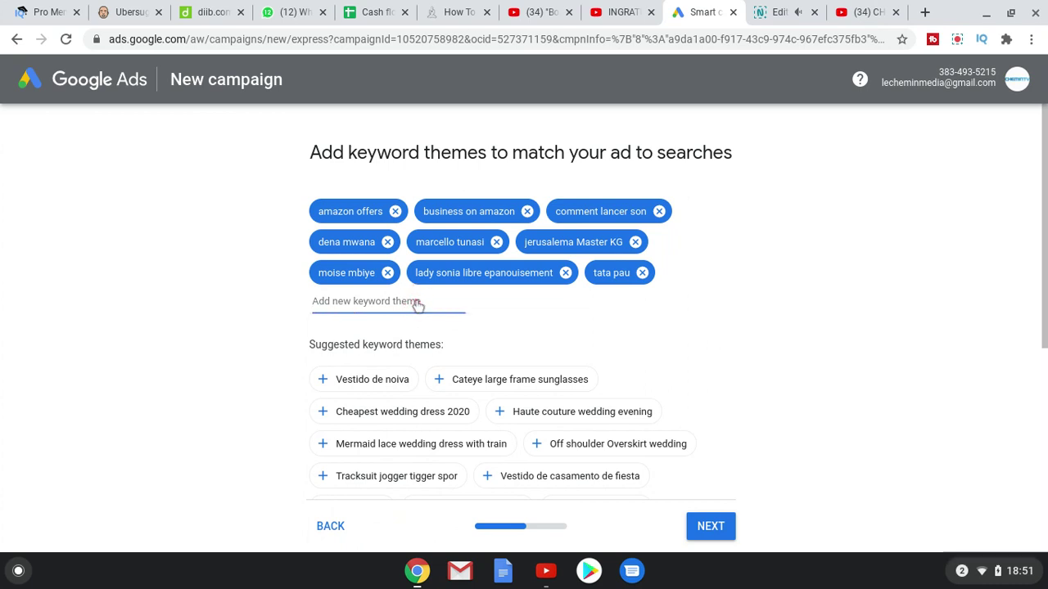
type("ibrahim larsso")
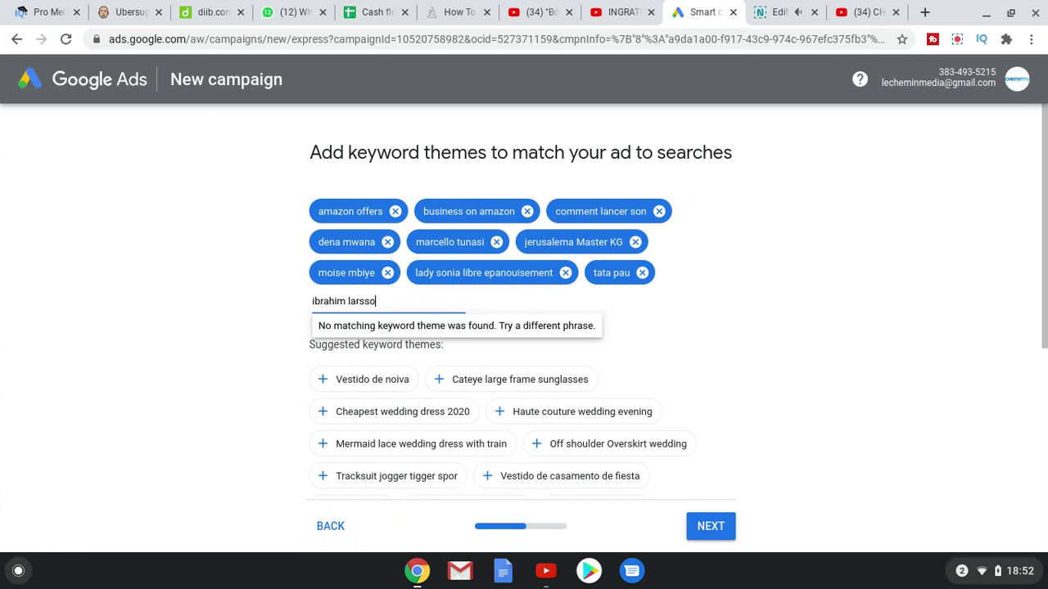
type("n")
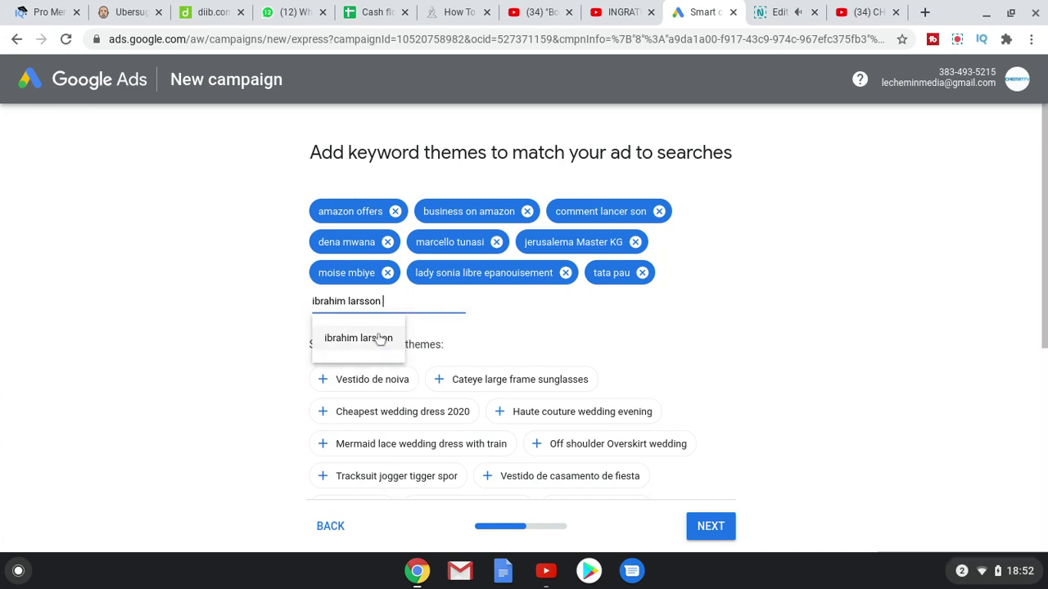
left_click(374, 337)
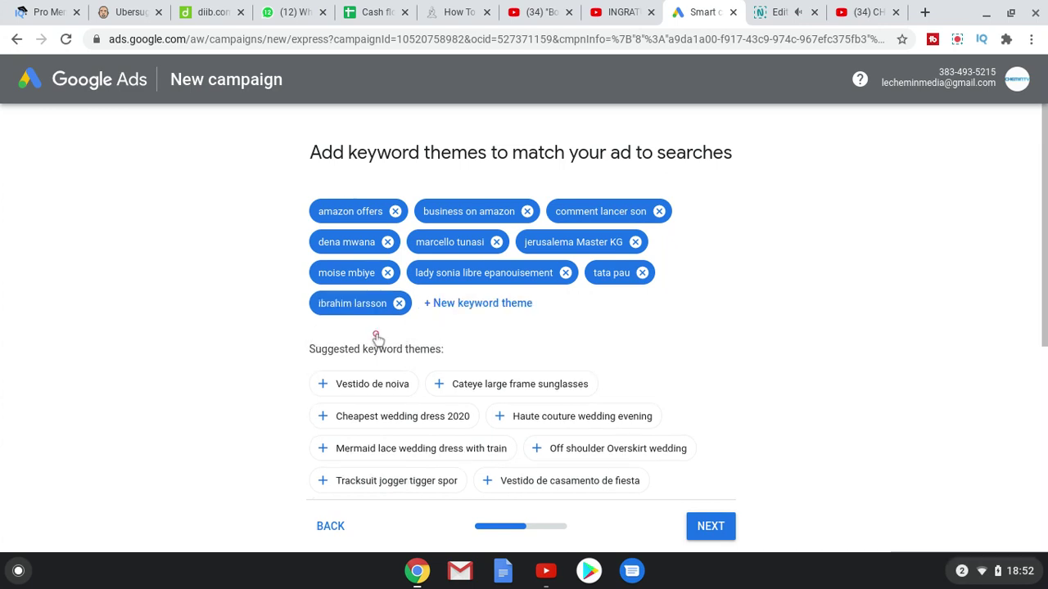
Add the suggested "gaming videos" match as a new keyword theme
left_click(465, 306)
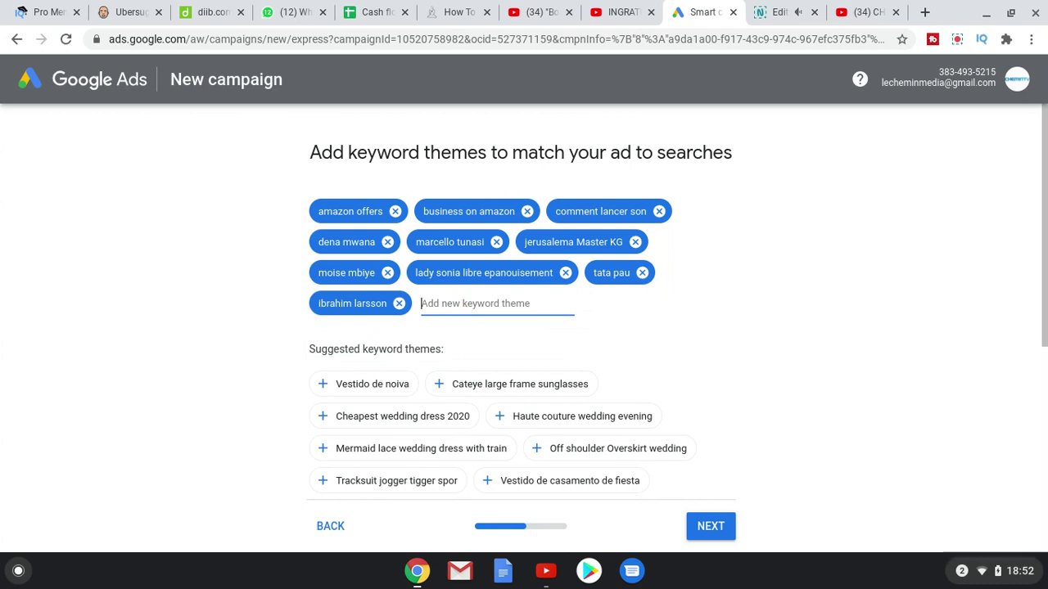
type("f")
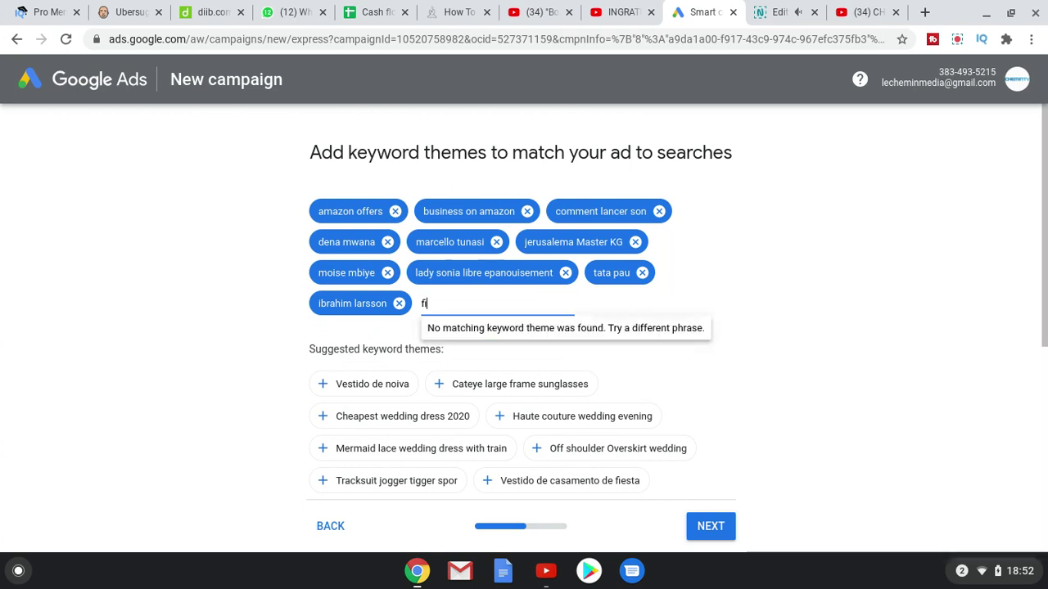
key("BackSpace")
type("gaming")
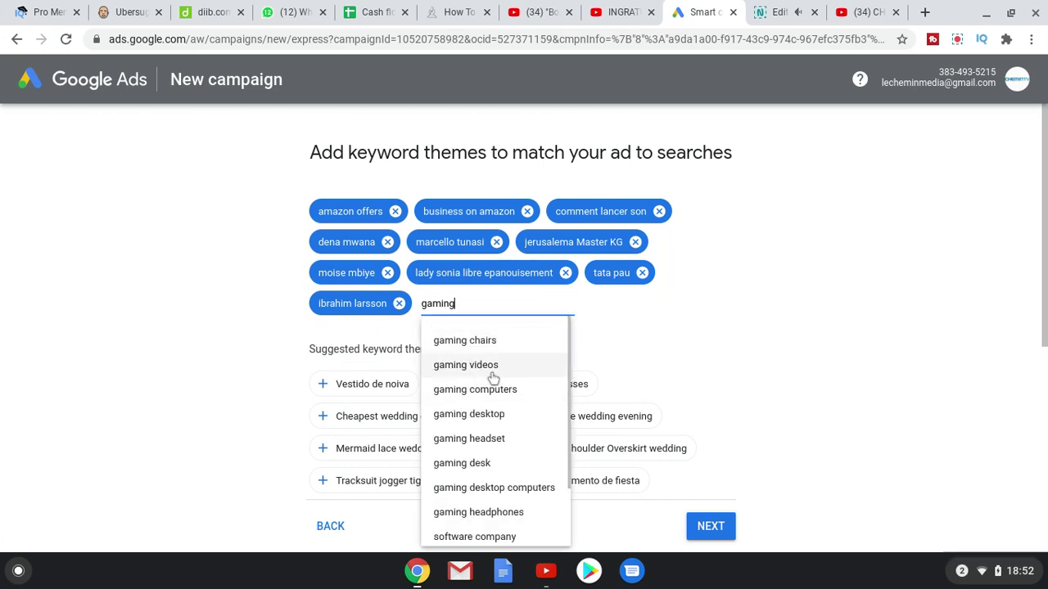
left_click(493, 378)
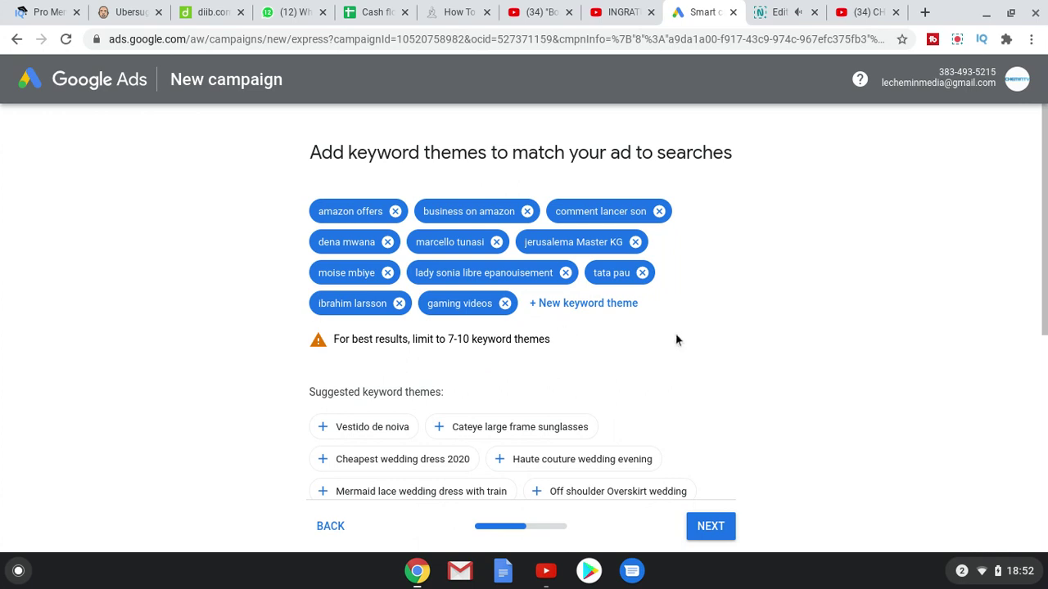
Accept the selected keyword themes without adding any suggested ones and continue to the ad's location targeting
scroll(676, 340, "down", 1)
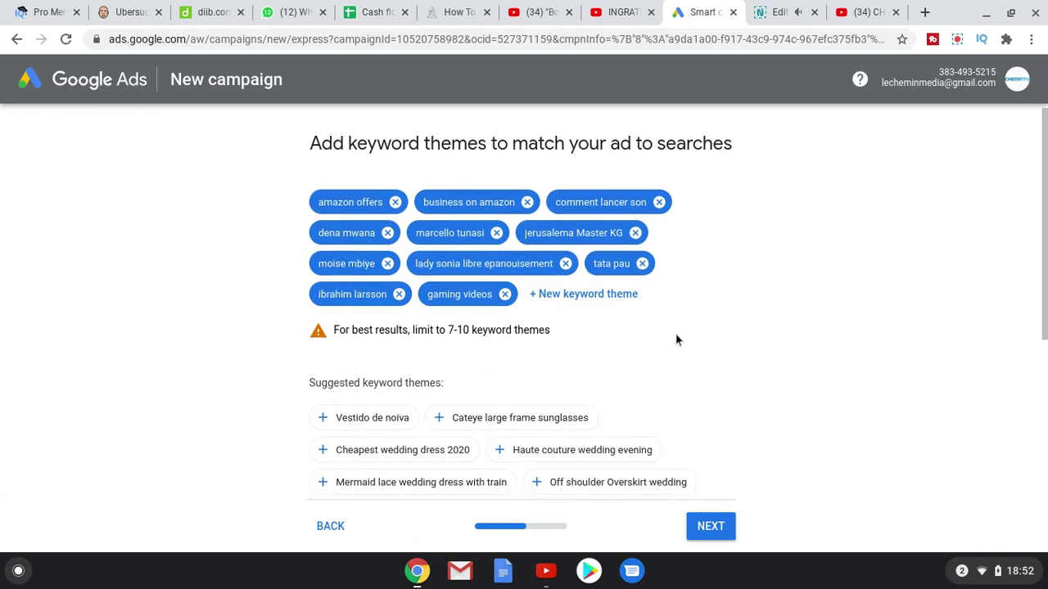
scroll(676, 340, "down", 1)
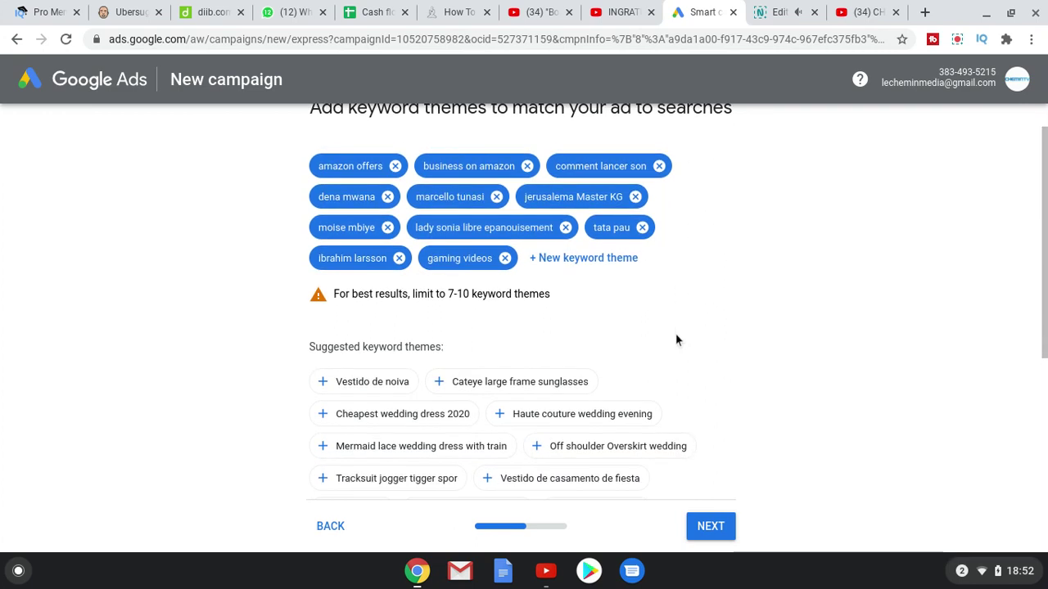
scroll(676, 340, "down", 1)
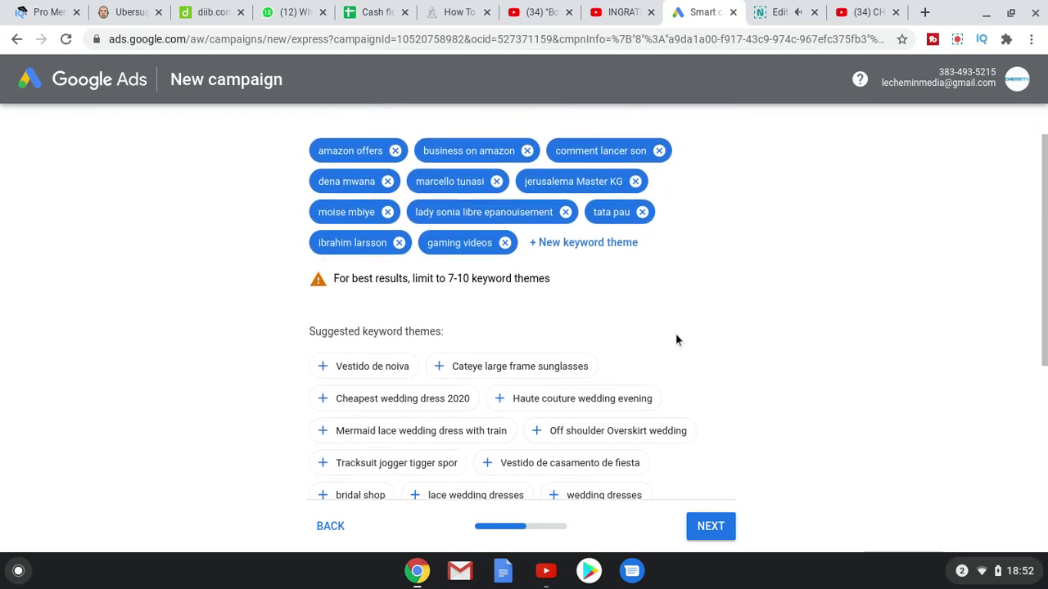
scroll(676, 340, "down", 1)
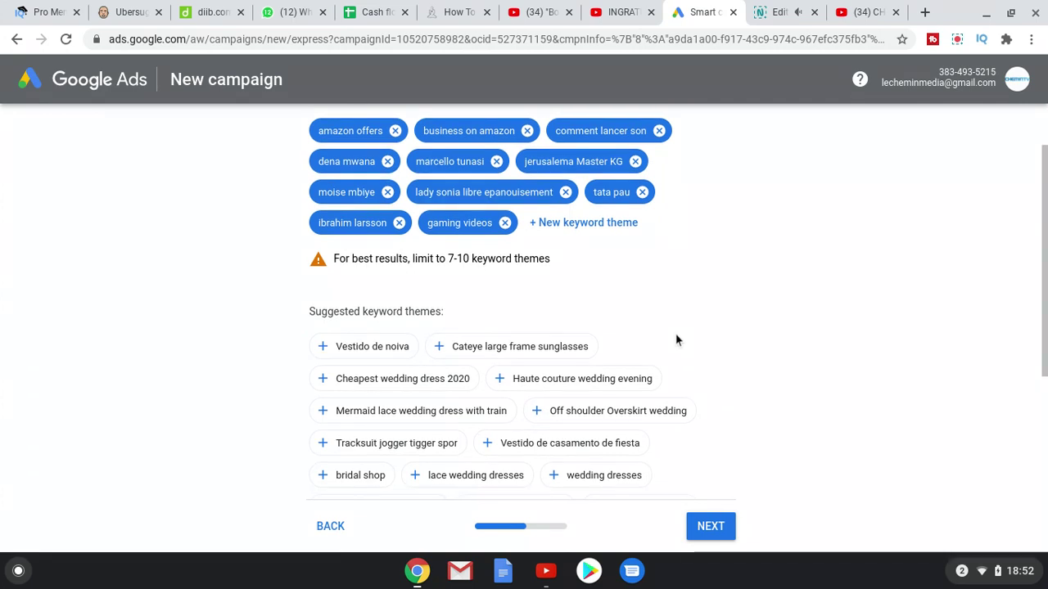
scroll(676, 339, "down", 1)
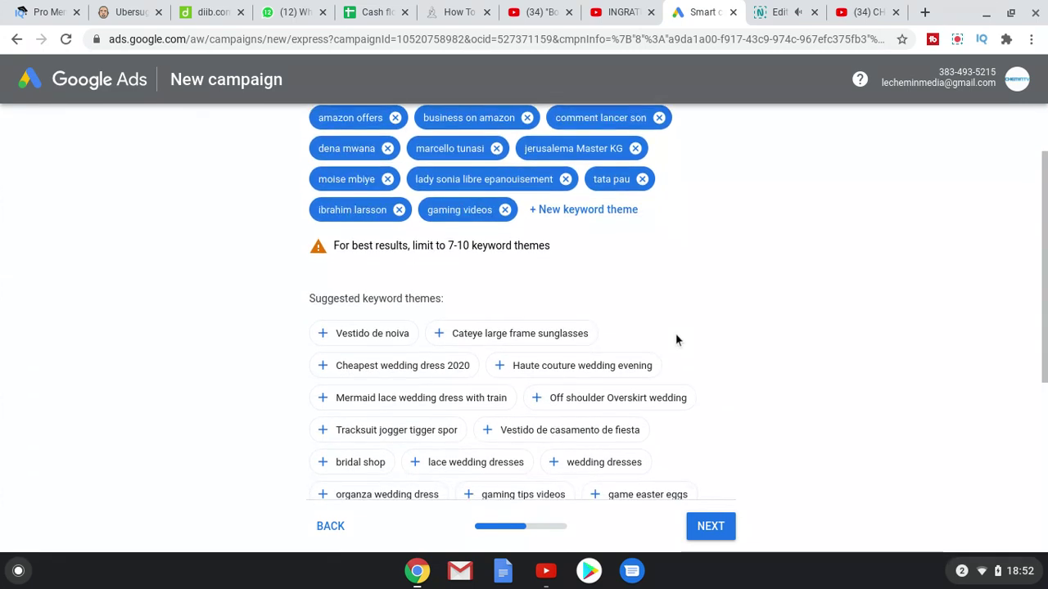
scroll(676, 340, "down", 1)
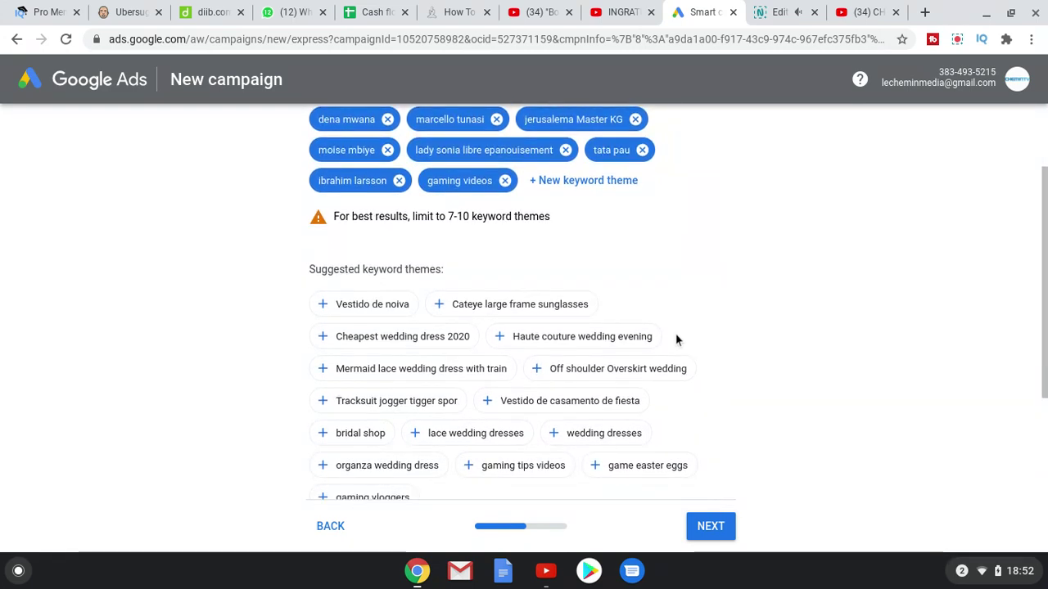
scroll(676, 339, "down", 2)
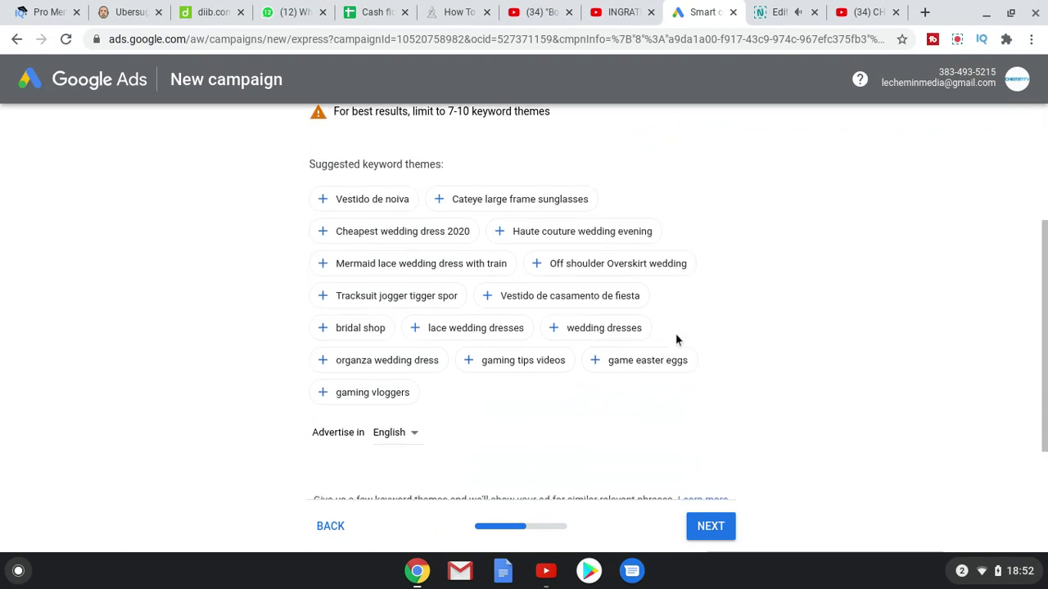
left_click(720, 534)
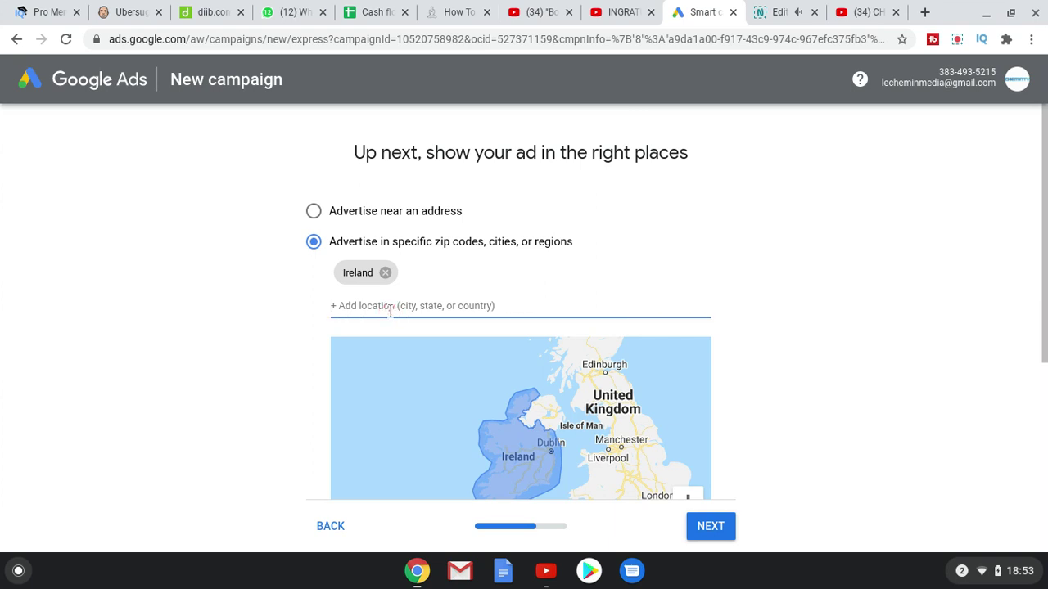
Add the country France to the ad's target locations
type("frenc")
key("BackSpace")
key("BackSpace")
key("BackSpace")
type("ance")
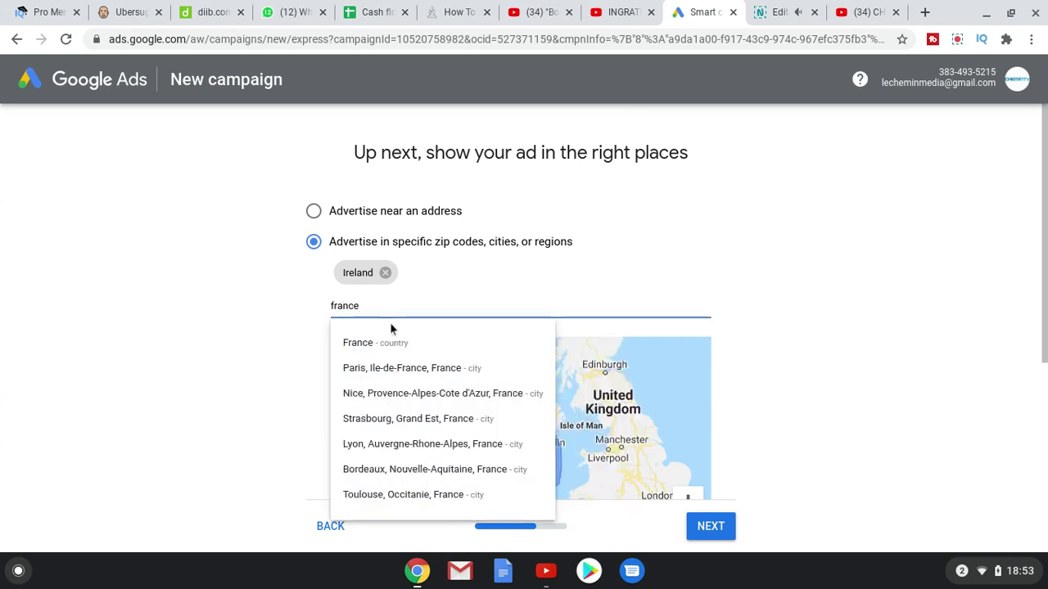
left_click(392, 338)
Add the countries Cote d'Ivoire and Belgium to the ad's target locations
type("i")
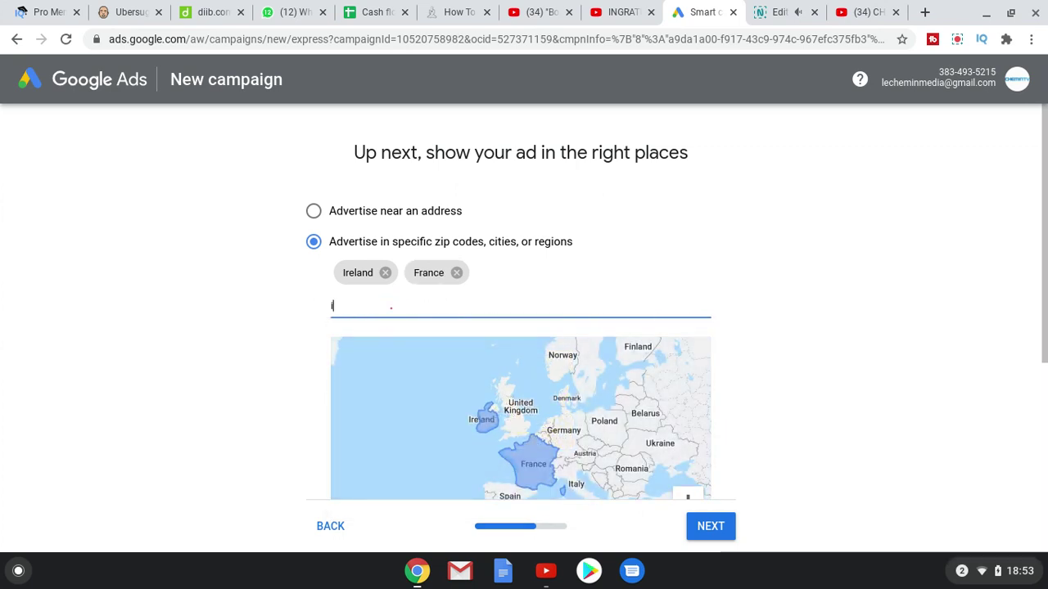
type("voire")
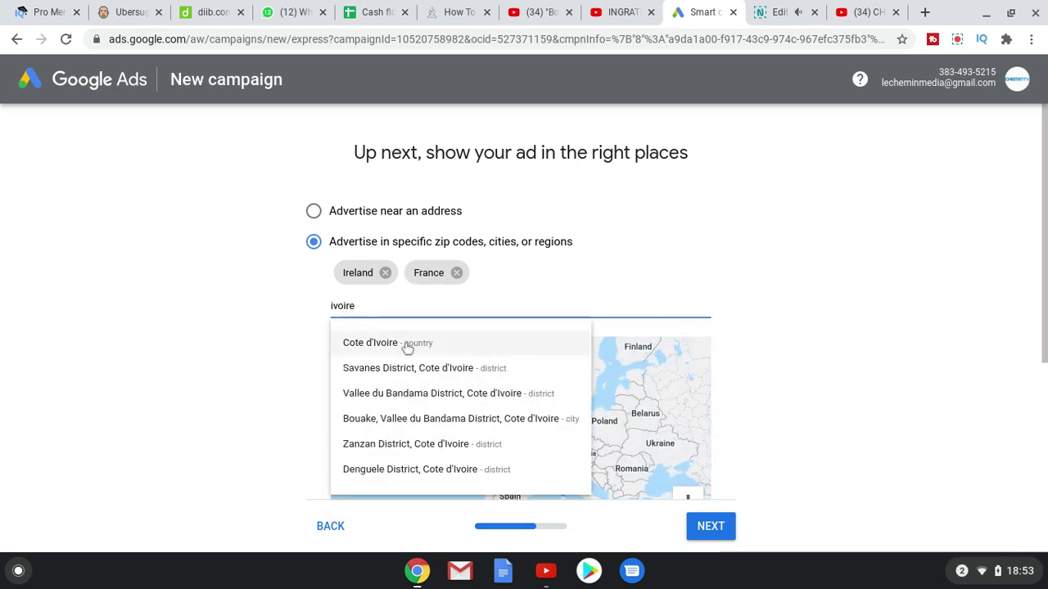
left_click(407, 345)
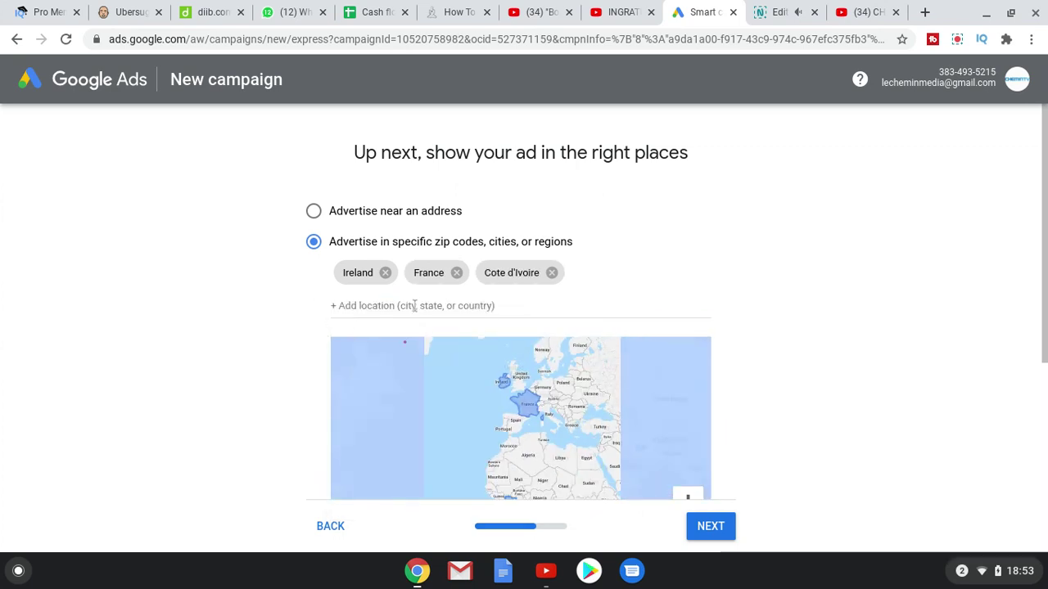
type("belgi")
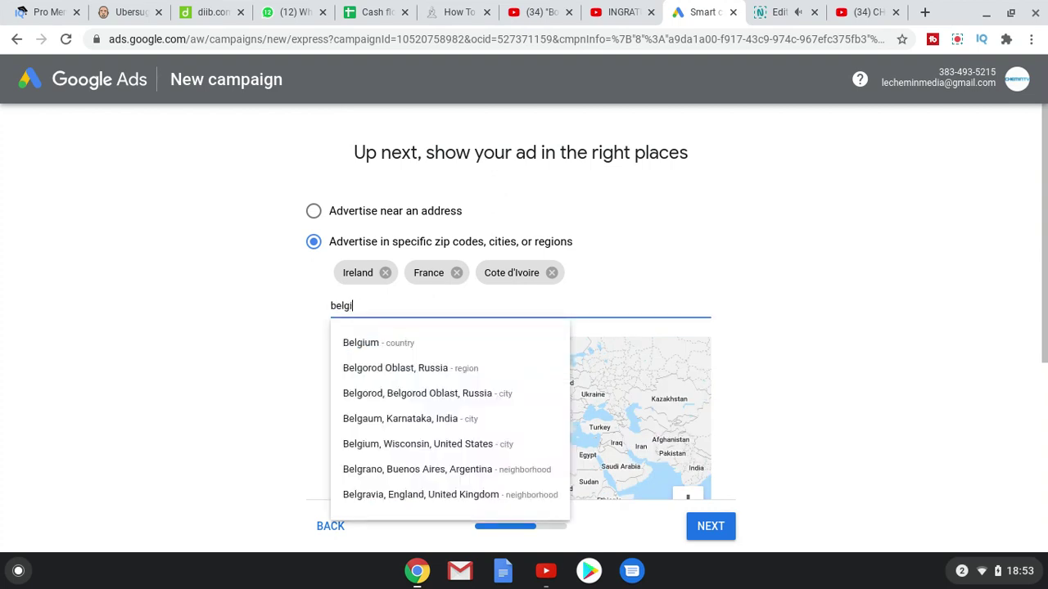
left_click(412, 341)
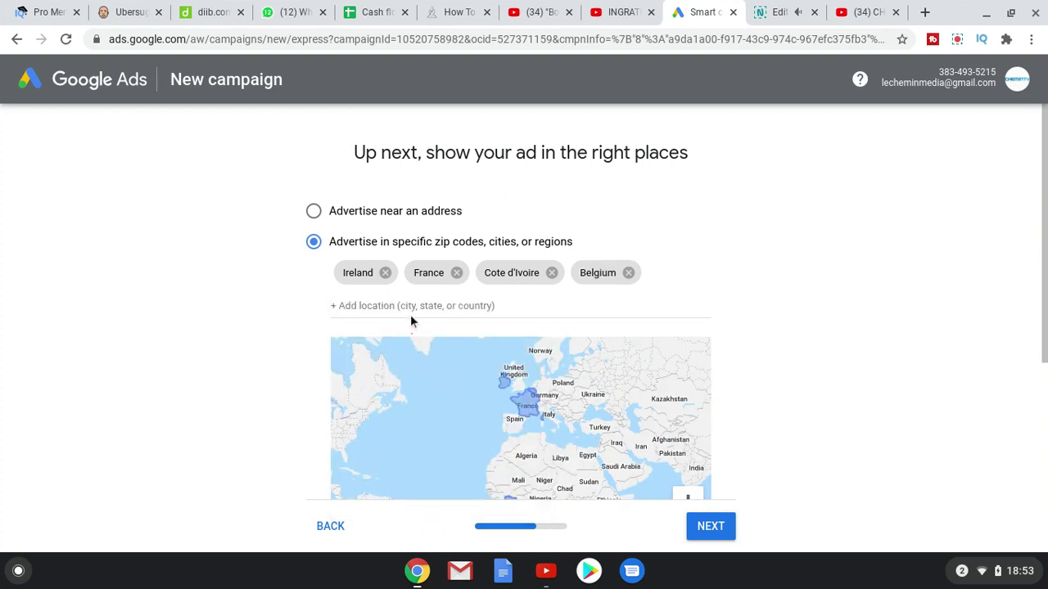
Add the countries United Kingdom and Canada to the ad's target locations
left_click(412, 306)
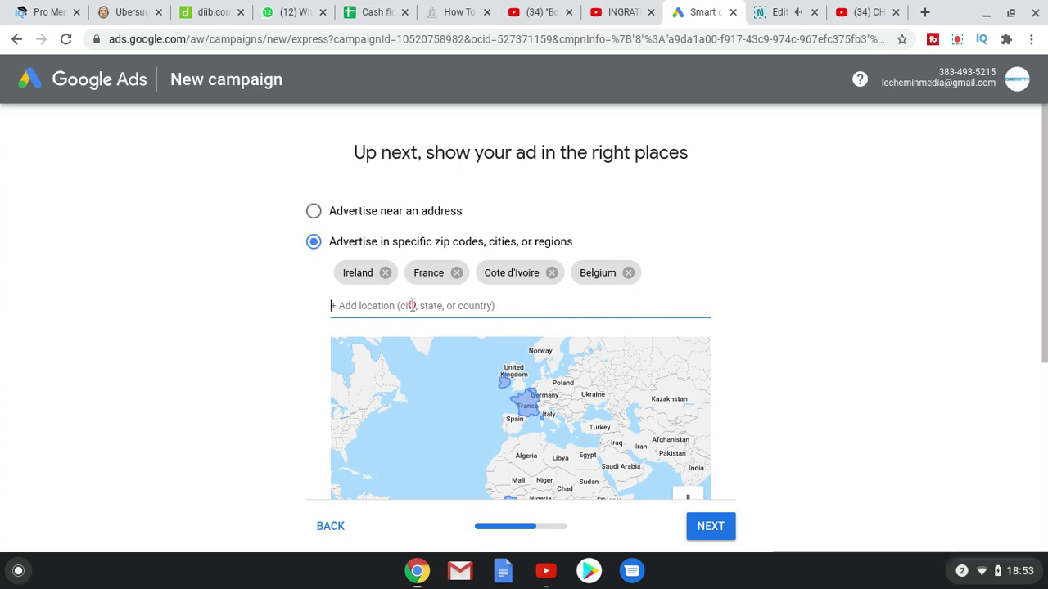
type("un")
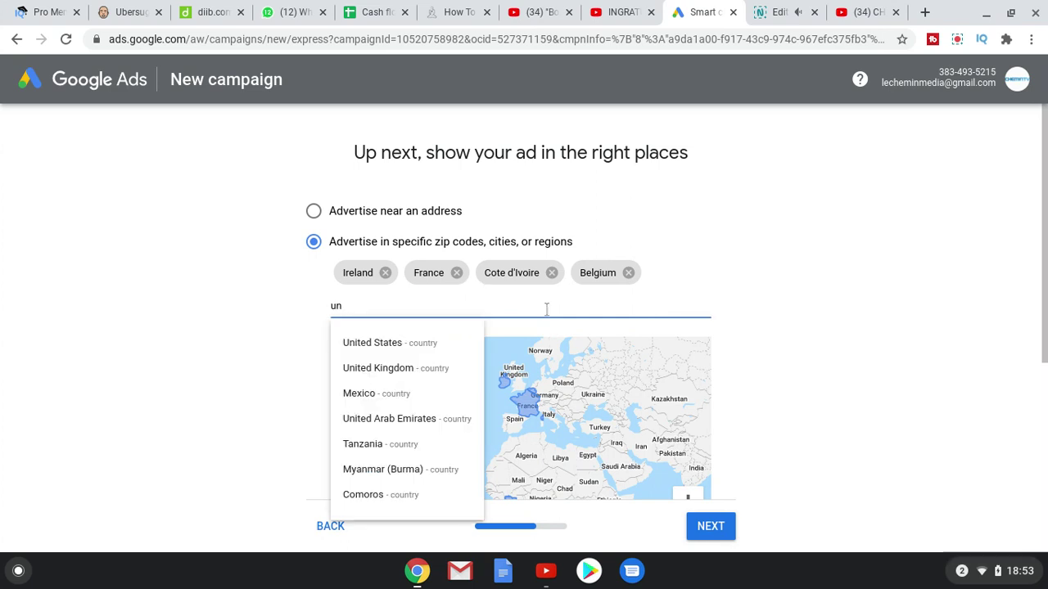
left_click(440, 365)
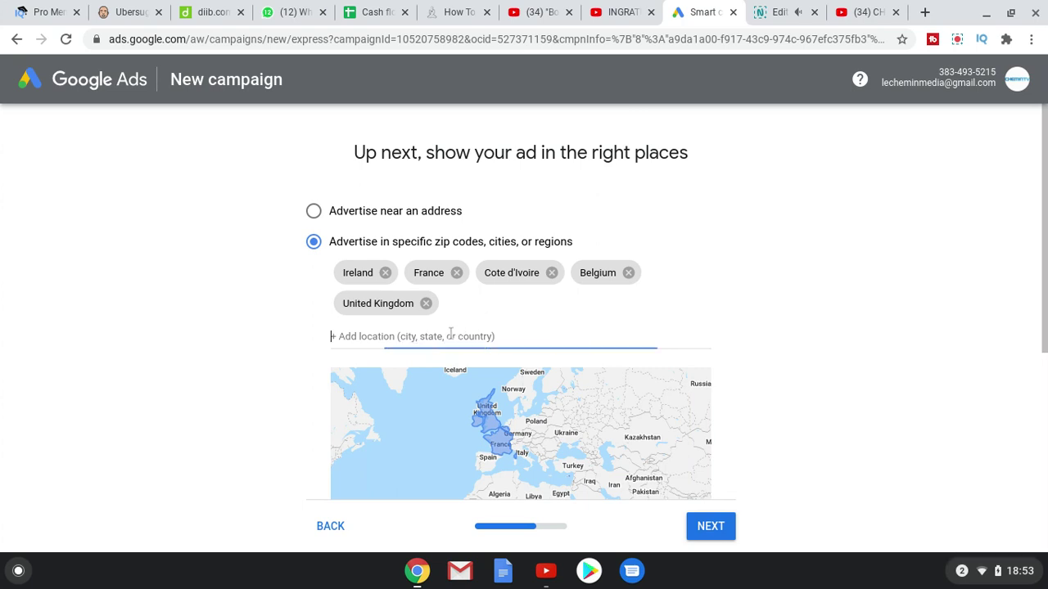
left_click(450, 333)
type("canada")
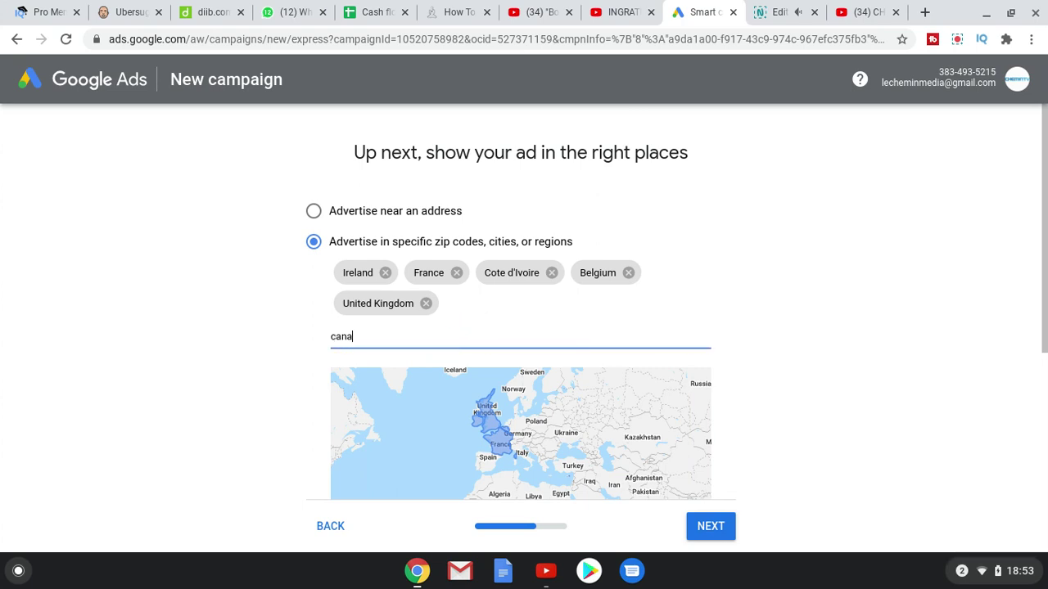
left_click(444, 374)
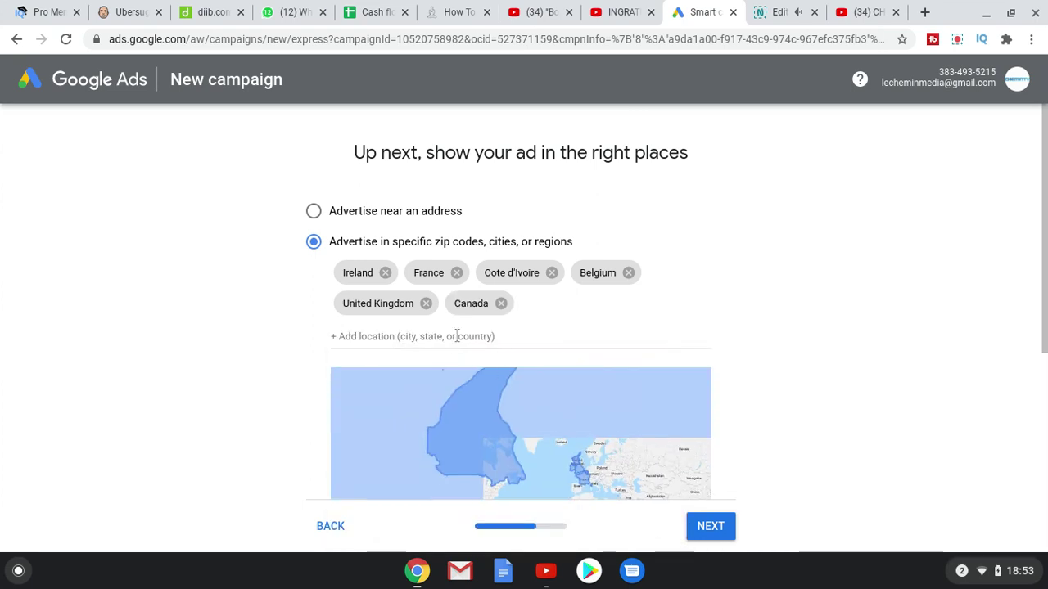
Add the country India to the ad's target locations
type("india")
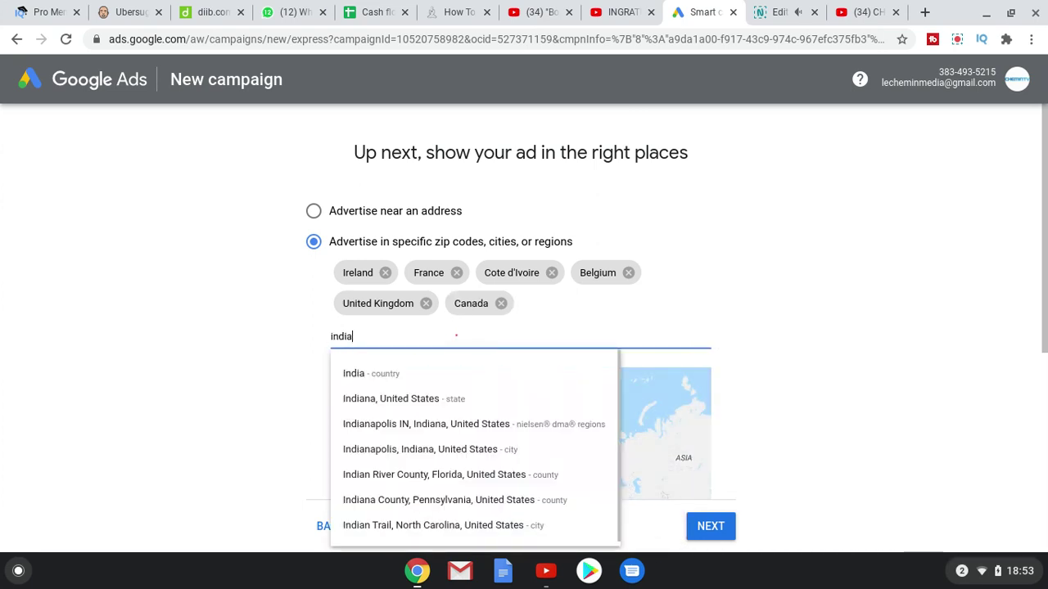
left_click(450, 372)
left_click(448, 370)
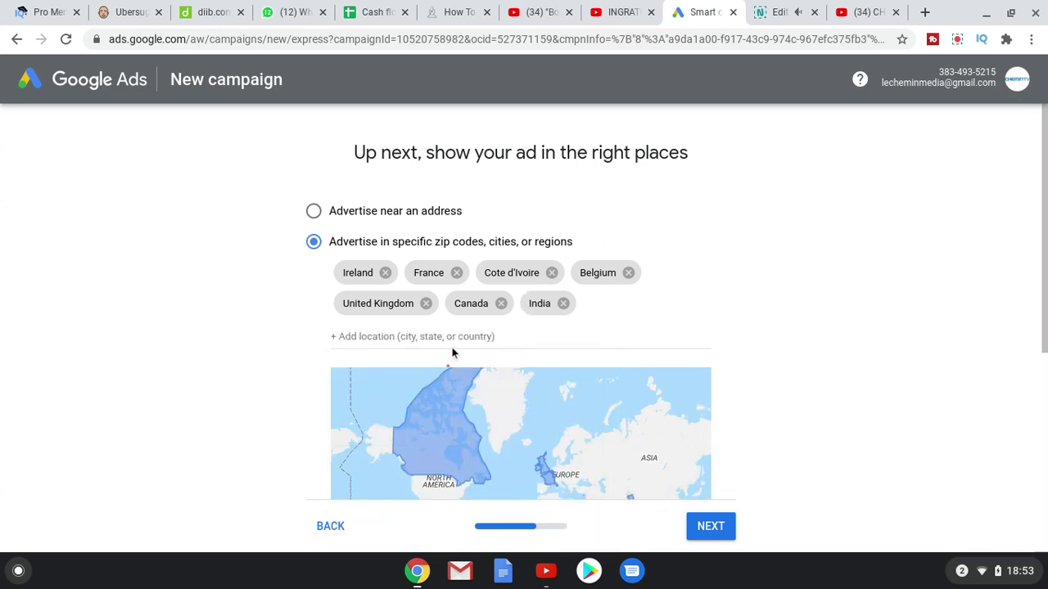
Add the countries Democratic Republic of the Congo and Republic of the Congo to the ad's target locations
left_click(451, 336)
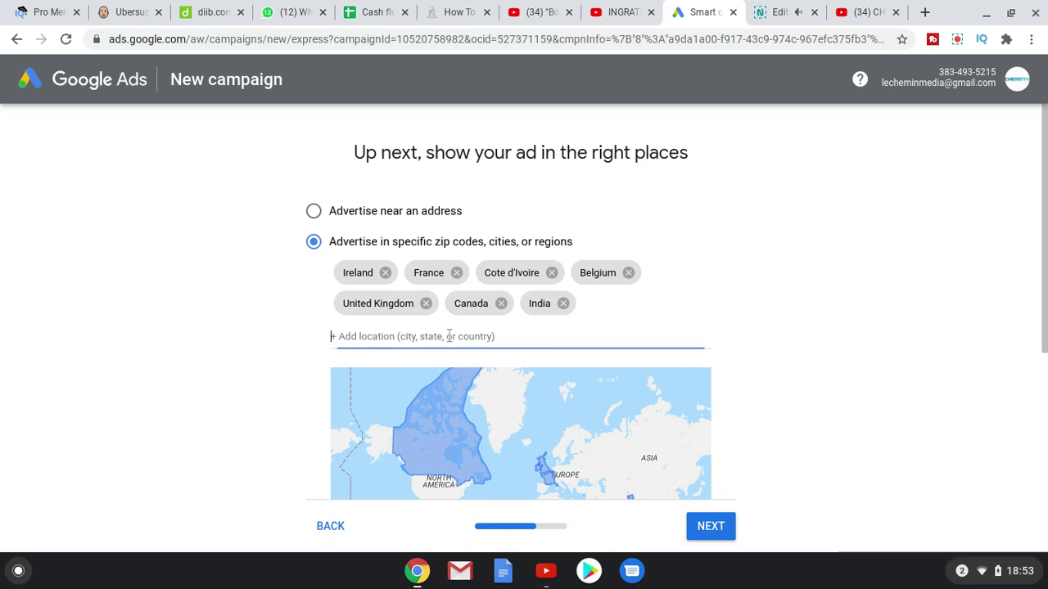
type("congo")
left_click(461, 374)
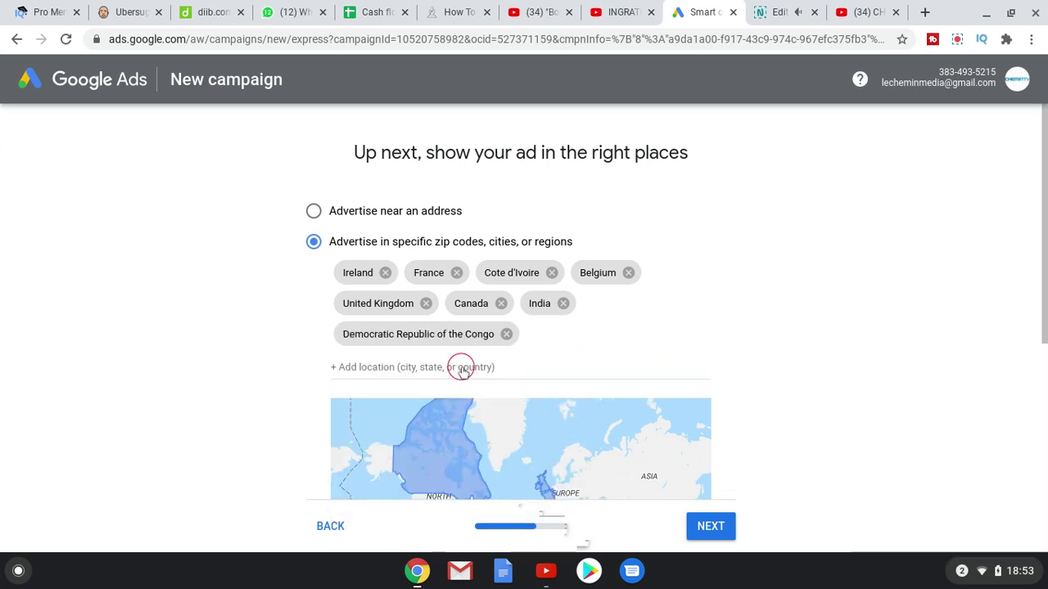
left_click(463, 373)
type("congo")
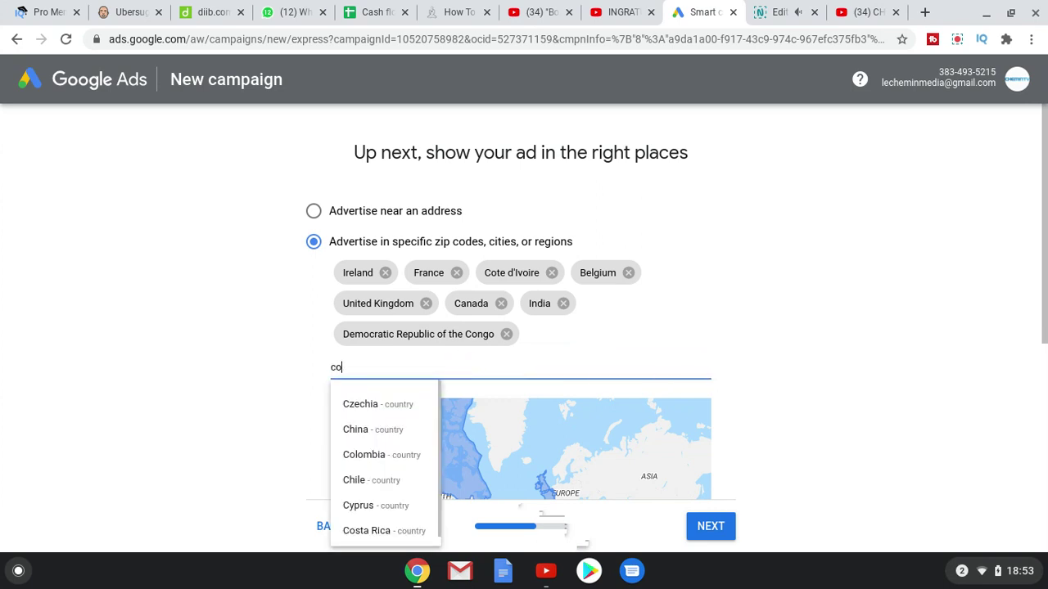
left_click(482, 403)
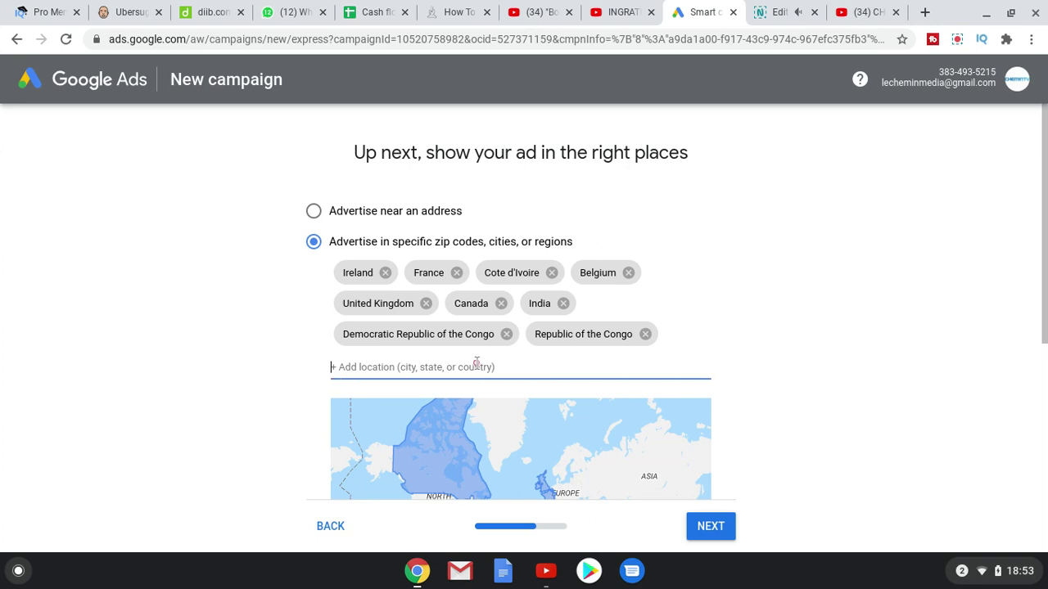
Add the countries Angola and Rwanda to the ad's target locations
type("angola")
left_click(470, 412)
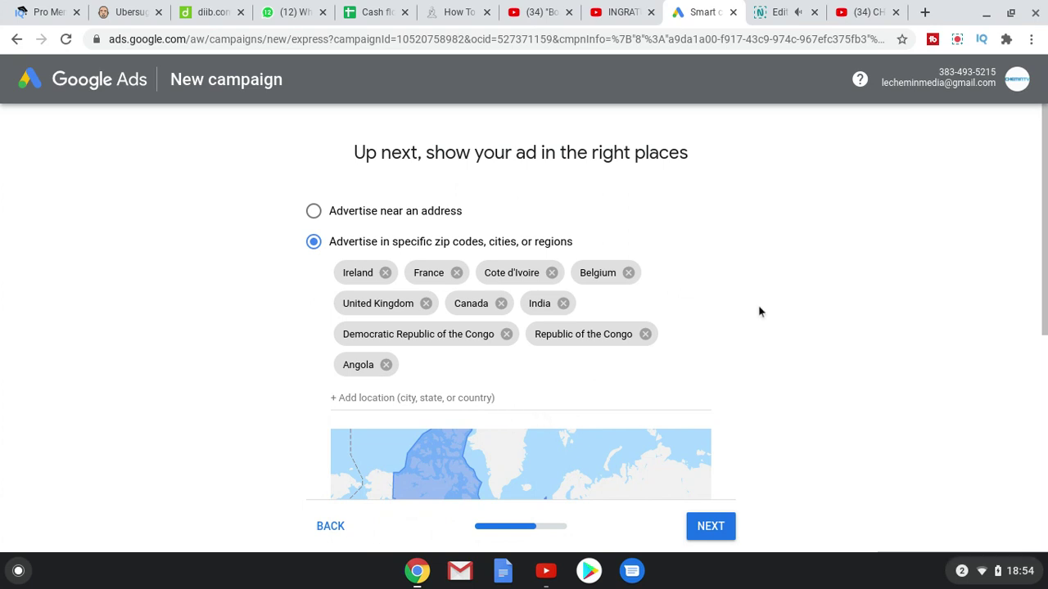
left_click(406, 395)
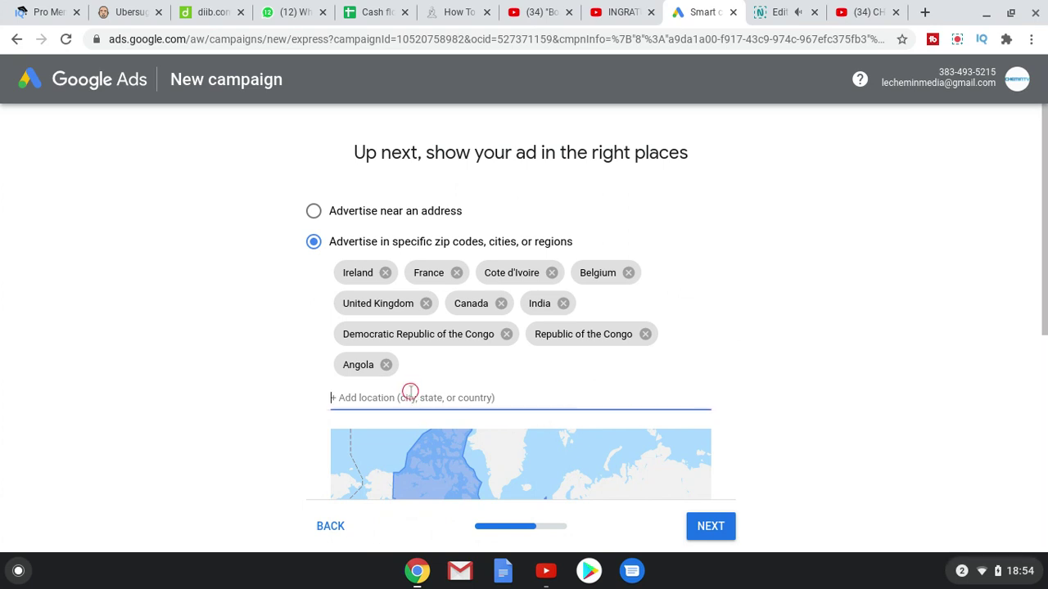
type("rwanda")
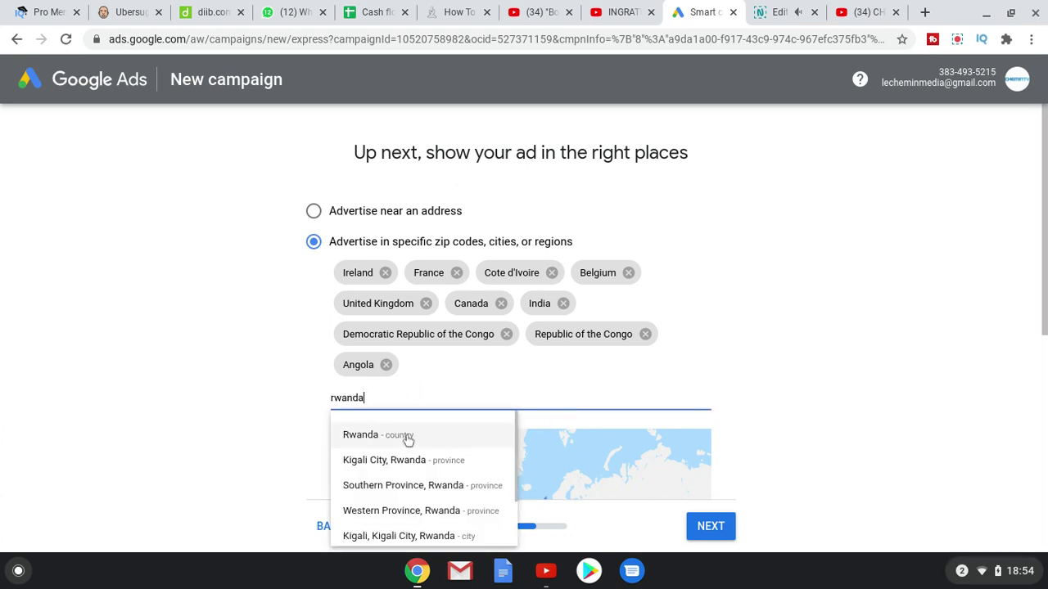
left_click(408, 438)
Add the countries Burundi and Senegal to the ad's target locations
left_click(430, 396)
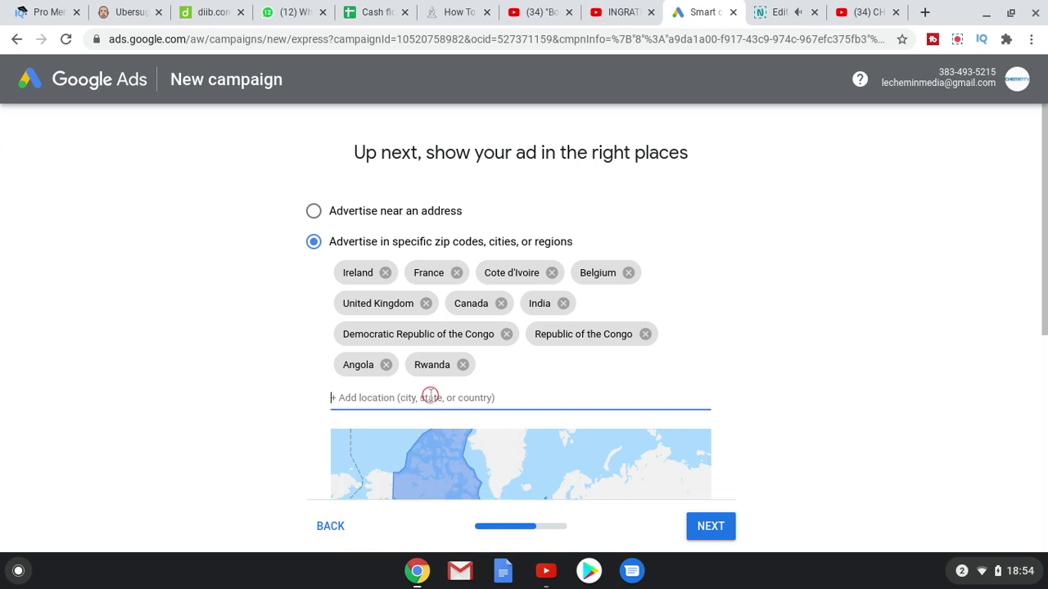
type("burun")
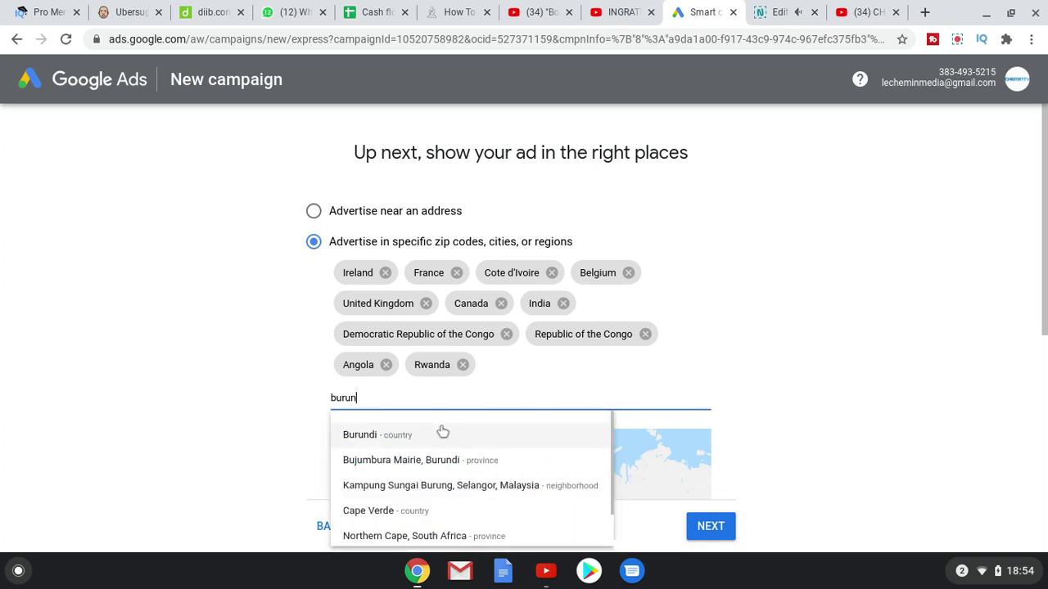
left_click(441, 434)
left_click(437, 394)
type("s")
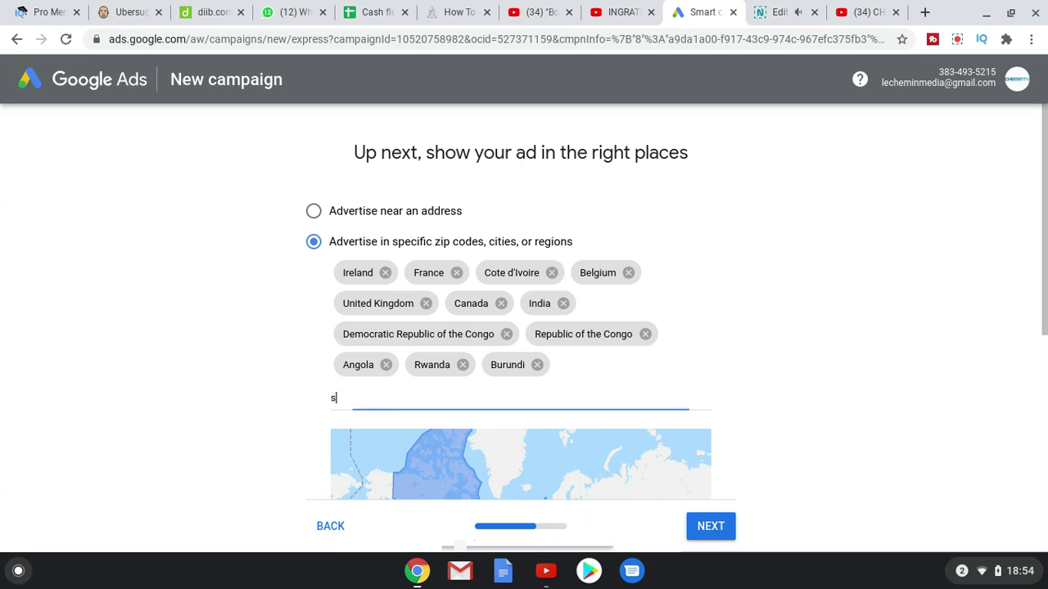
type("enegal")
left_click(438, 434)
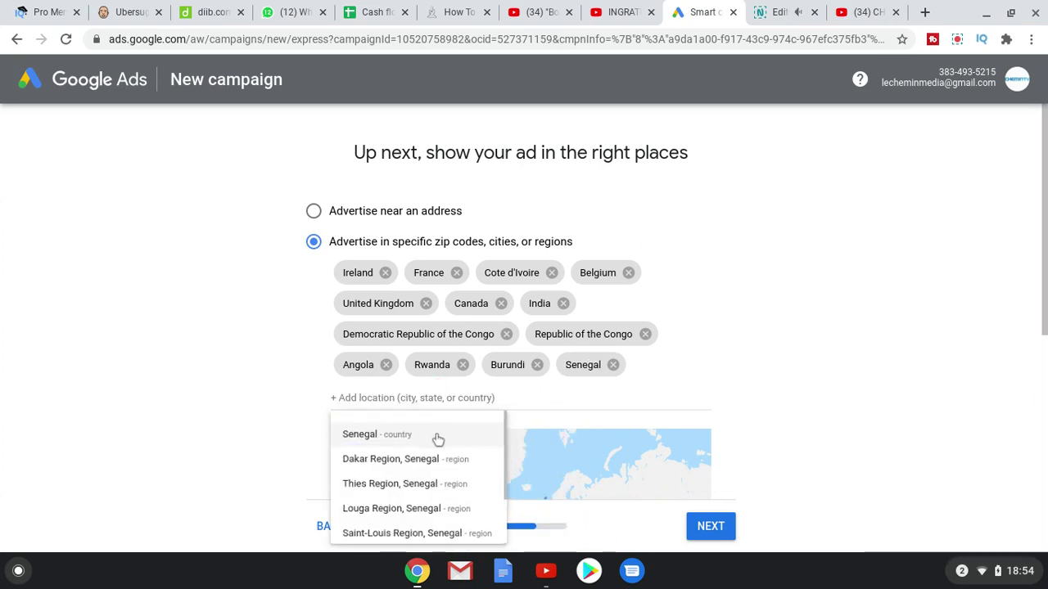
Add the countries Mali and Gabon to the ad's target locations
left_click(467, 397)
type("mali")
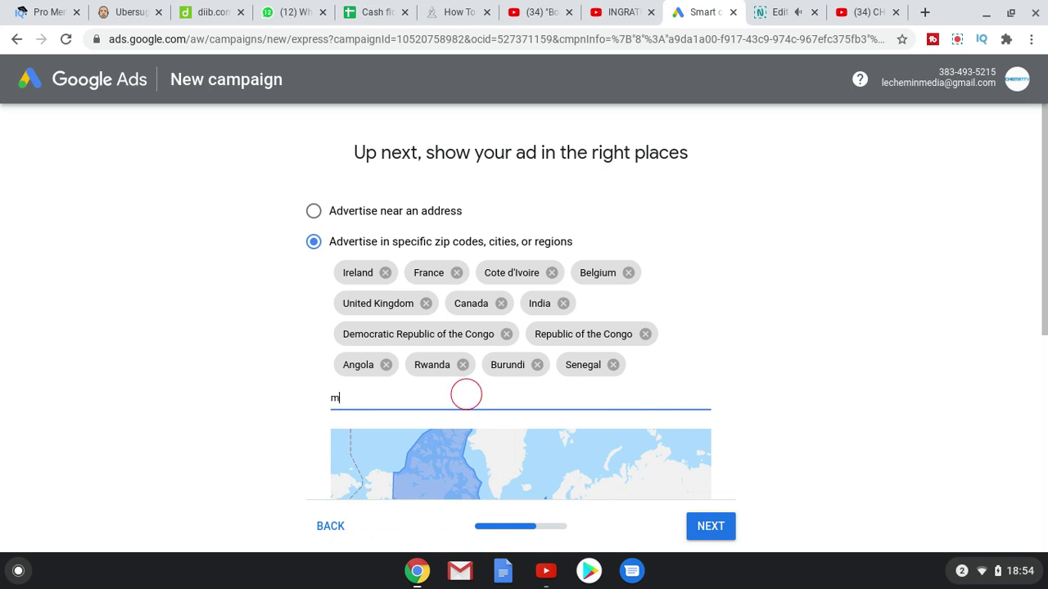
left_click(465, 435)
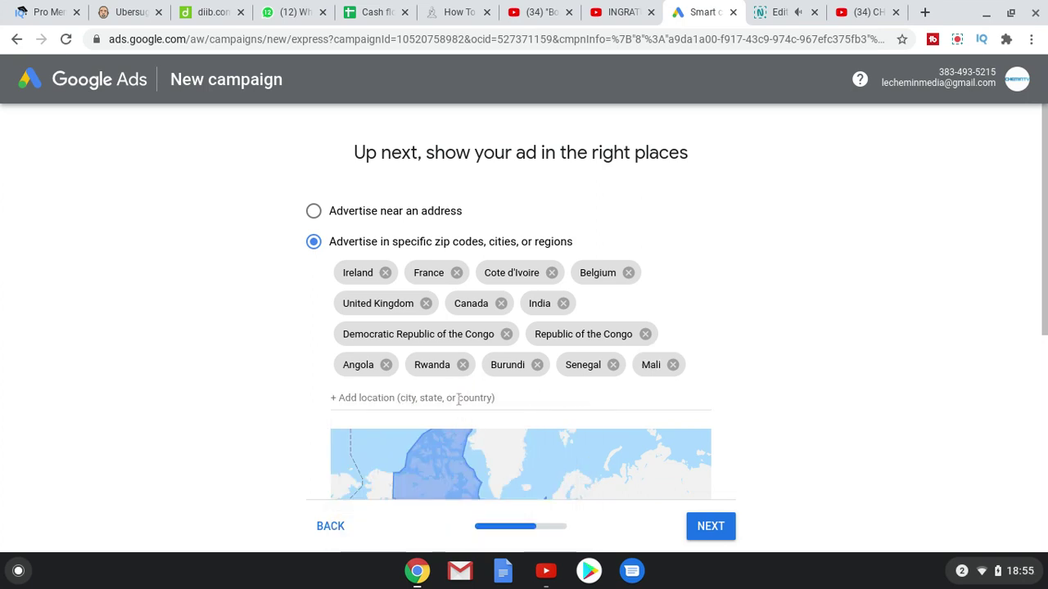
left_click(458, 401)
type("ga")
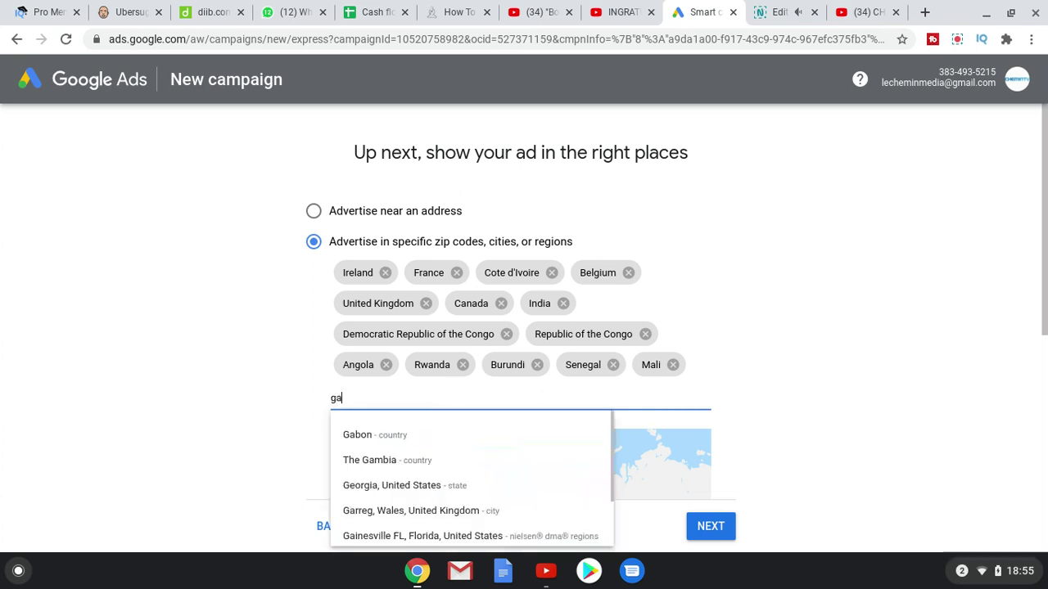
type("b")
type("on")
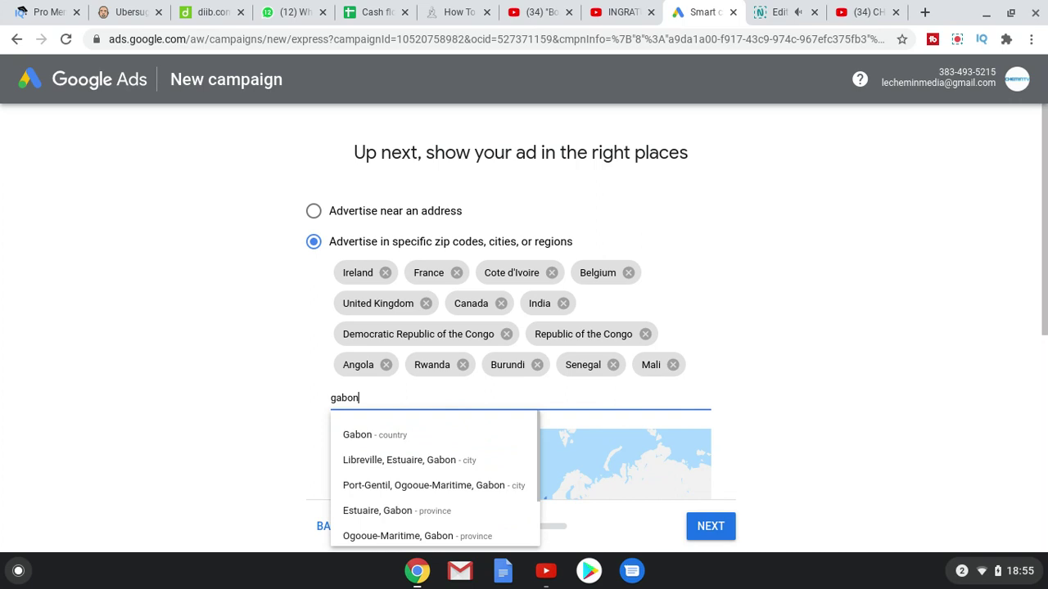
left_click(440, 436)
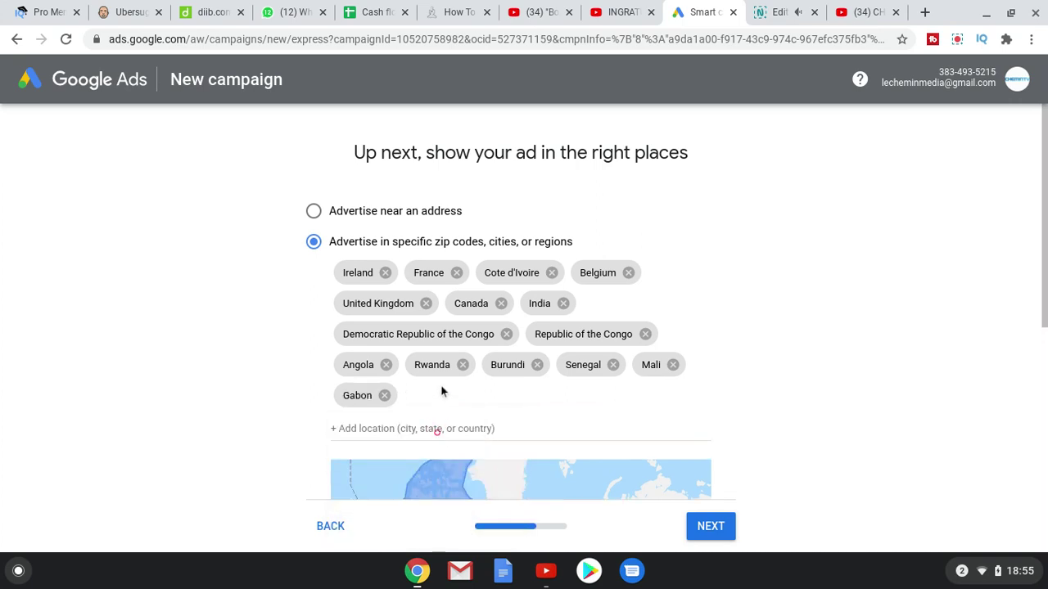
Add the country Cameroon to the ad's target locations and continue to the campaign's budget setup
left_click(424, 427)
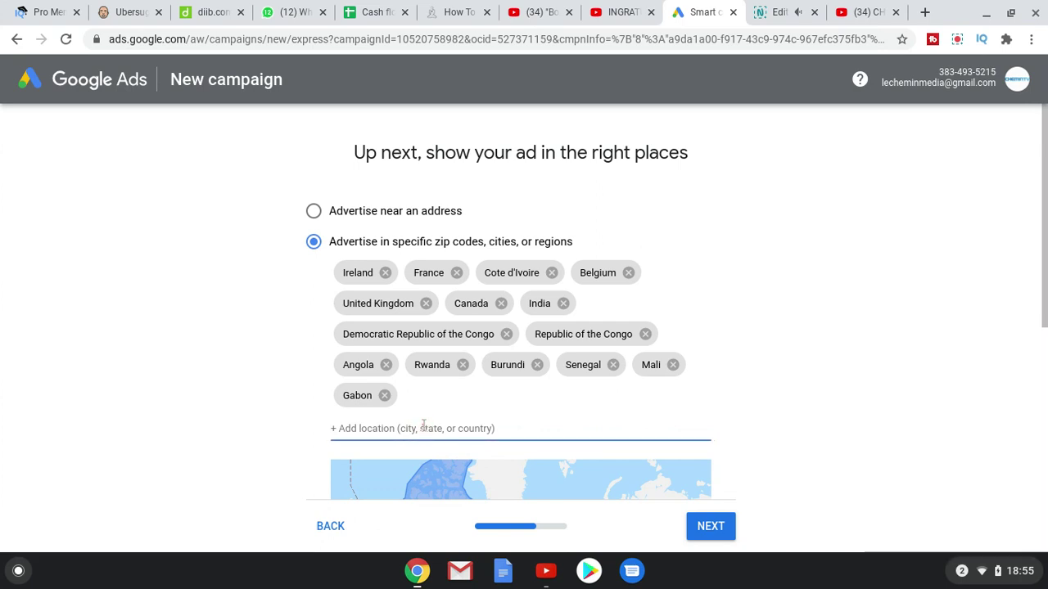
type("cameroo")
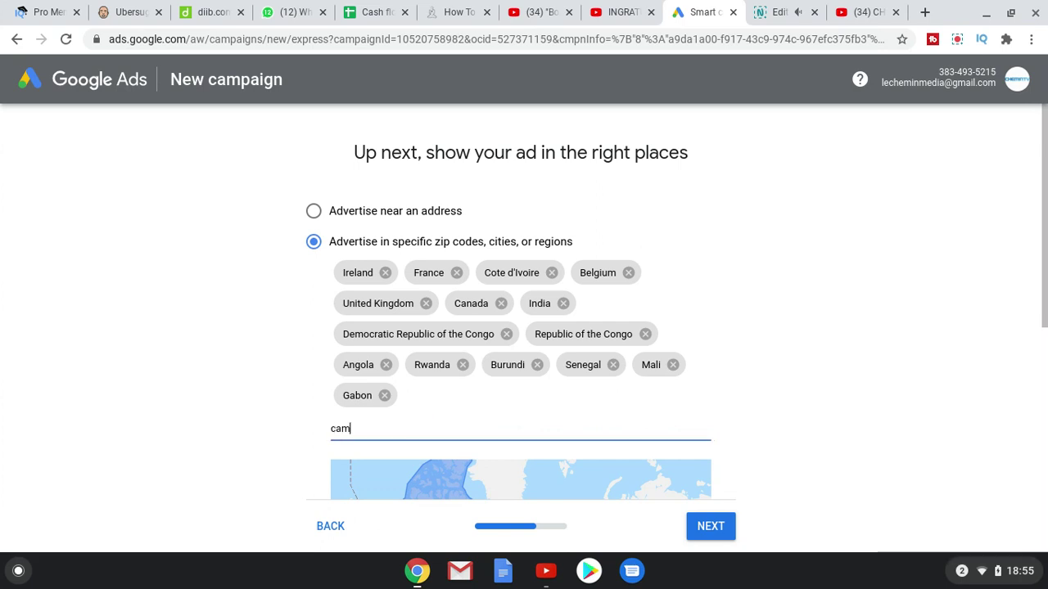
left_click(411, 468)
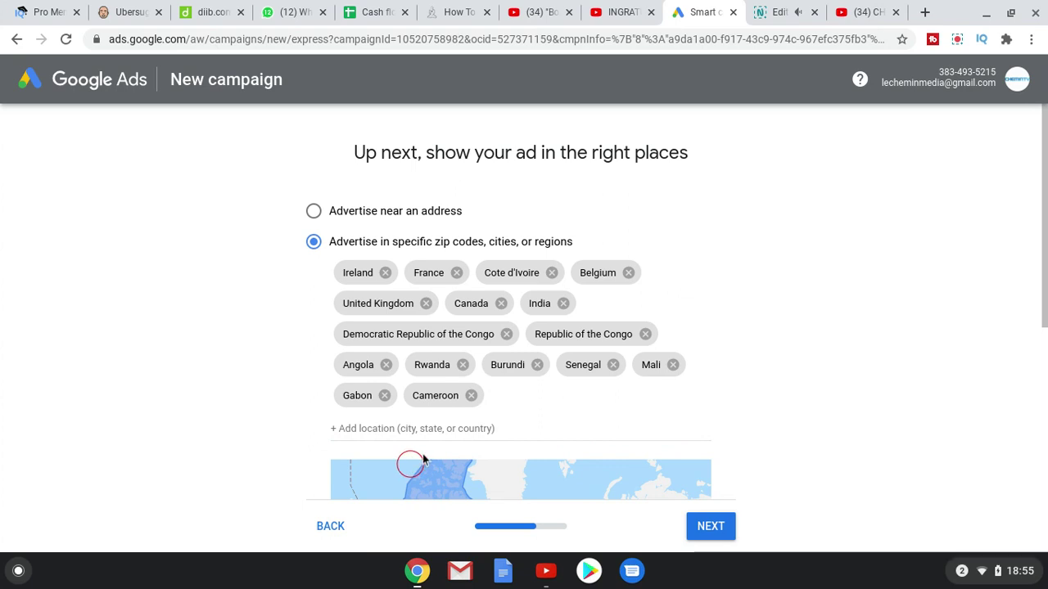
scroll(720, 362, "down", 1)
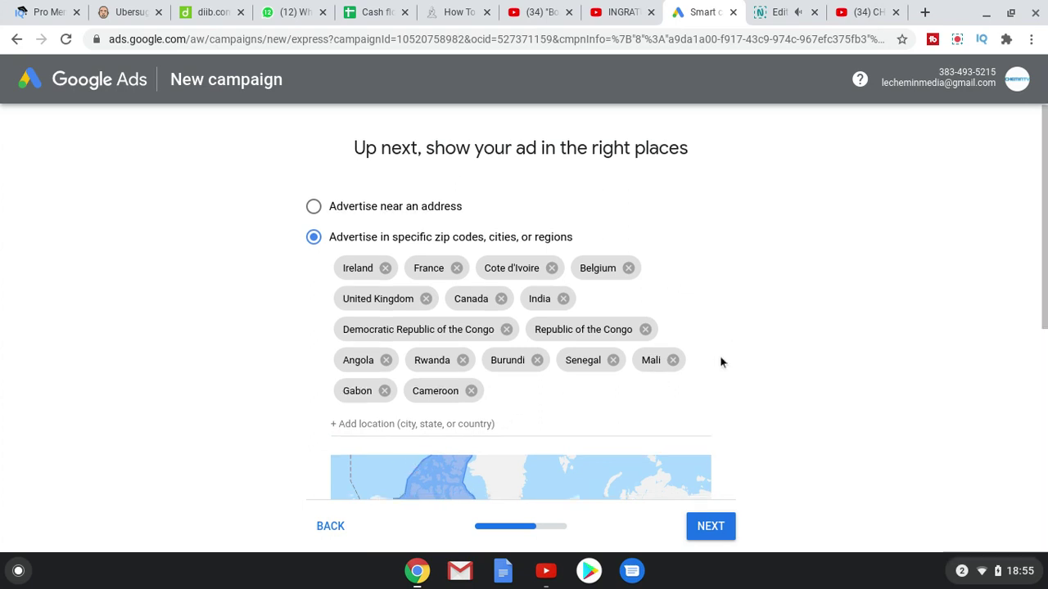
scroll(720, 361, "down", 3)
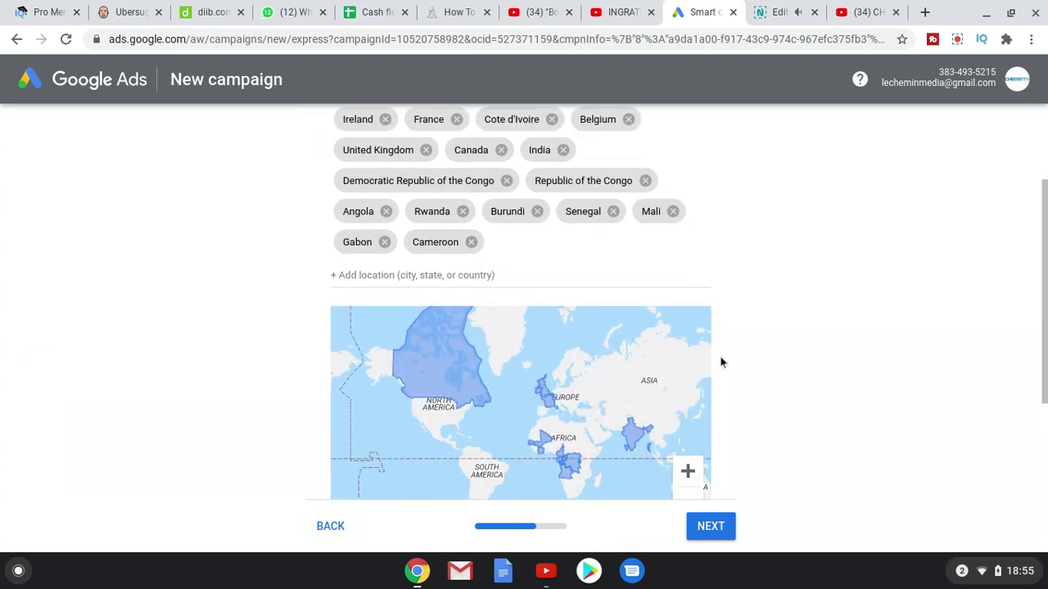
scroll(719, 355, "down", 2)
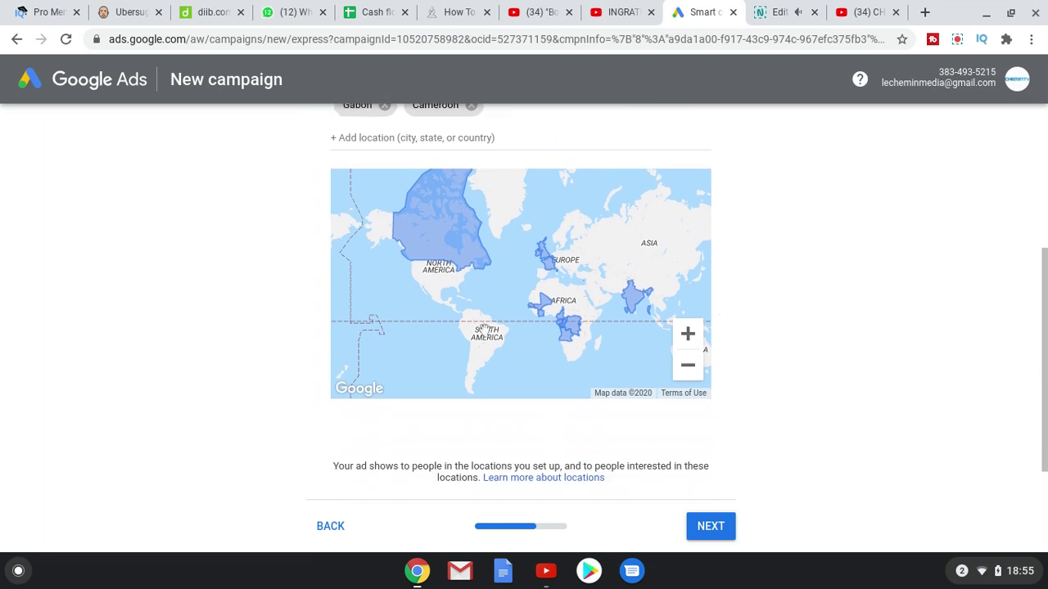
left_click(709, 525)
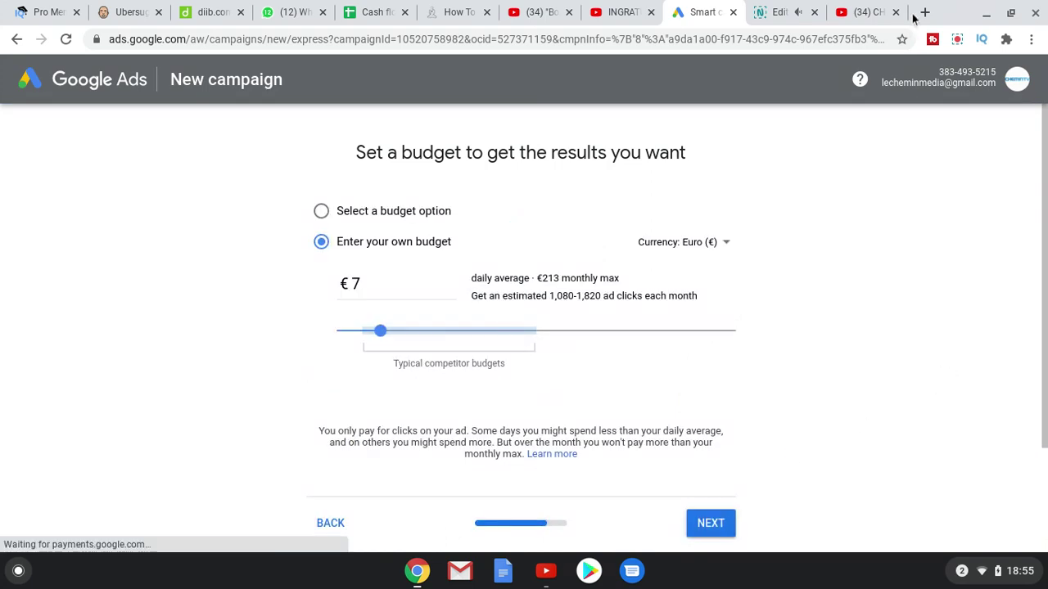
left_click(955, 40)
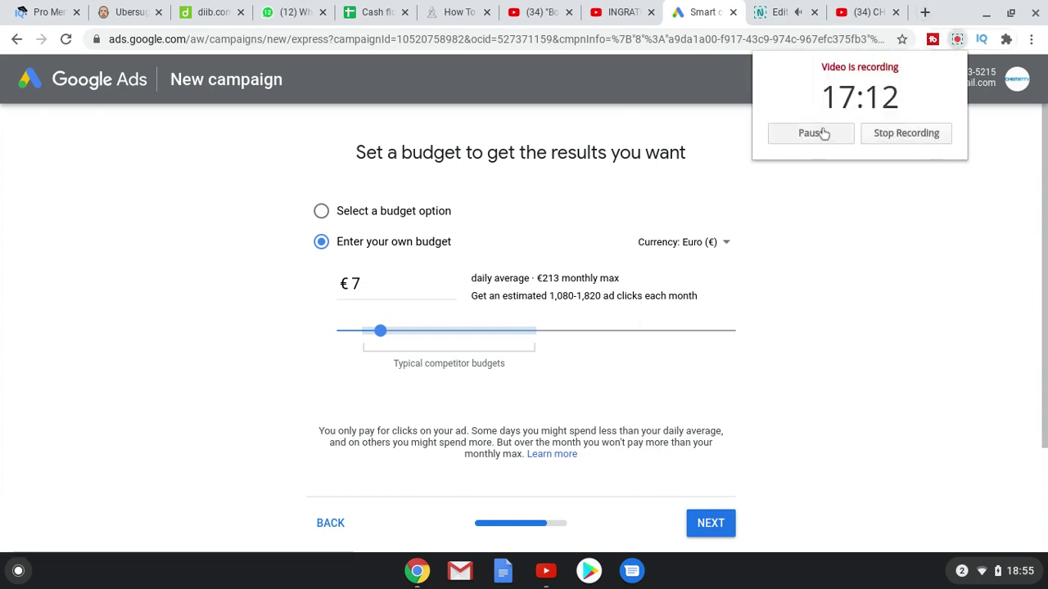
left_click(823, 133)
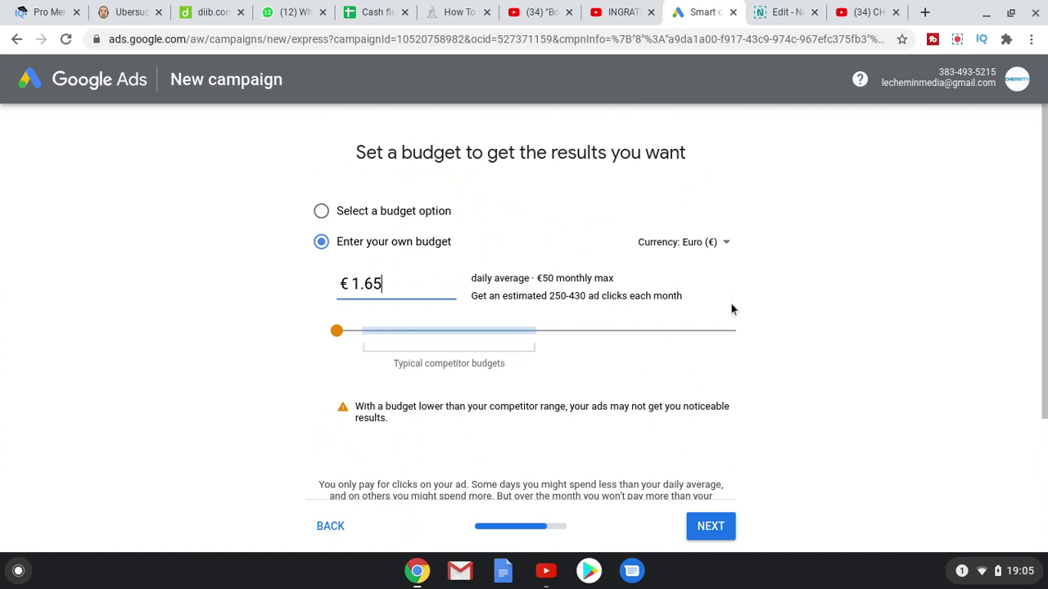
Look through the currencies available for the campaign budget without choosing a different one
left_click(726, 243)
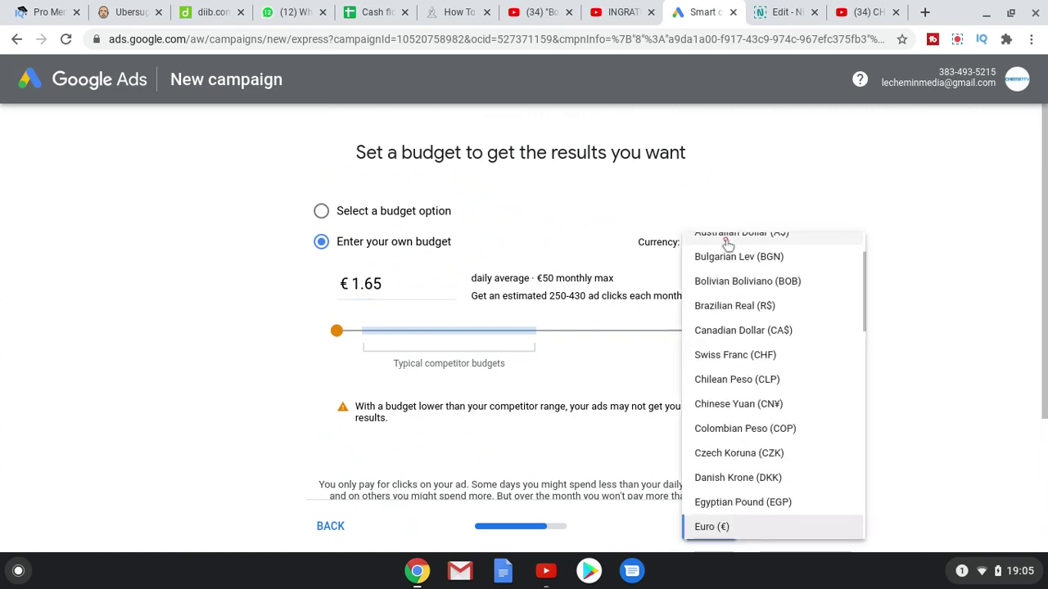
left_click(726, 241)
scroll(753, 341, "down", 2)
scroll(753, 344, "down", 3)
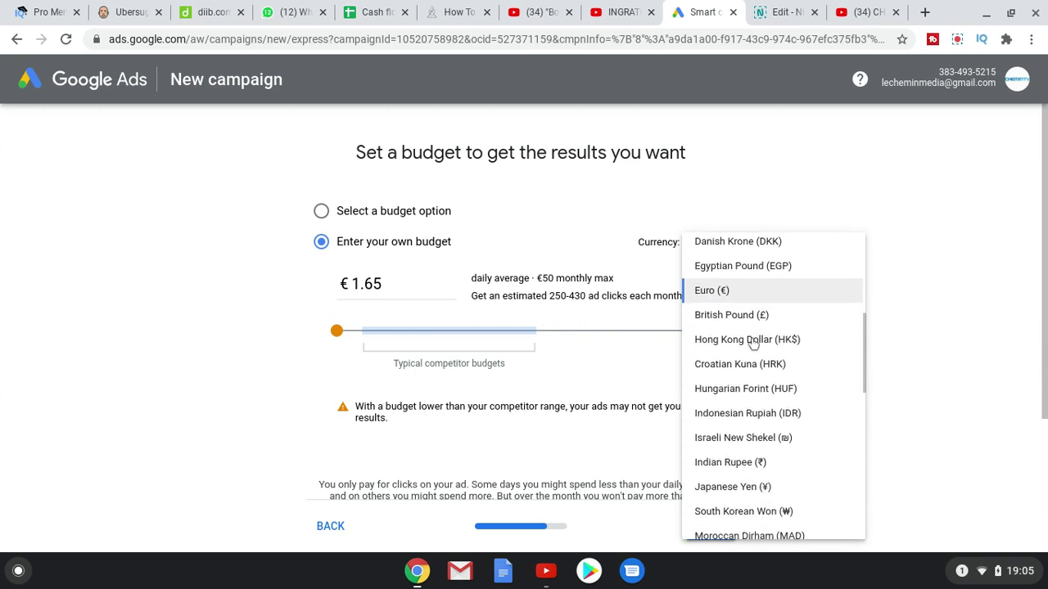
scroll(753, 342, "up", 2)
scroll(753, 342, "up", 4)
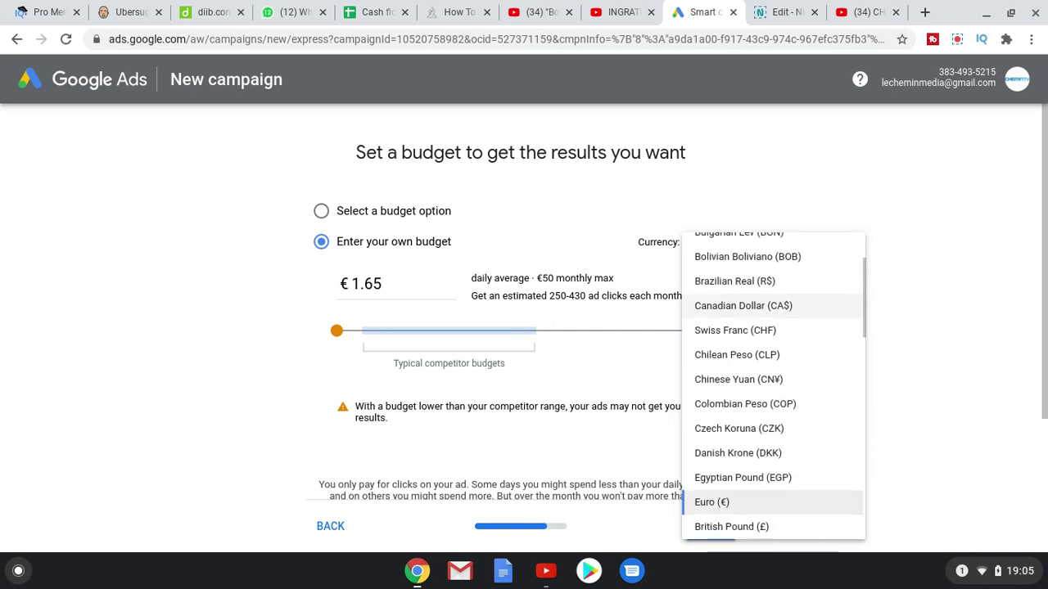
left_click(911, 276)
Accept the custom daily budget in euros and continue to the campaign review
scroll(742, 369, "down", 3)
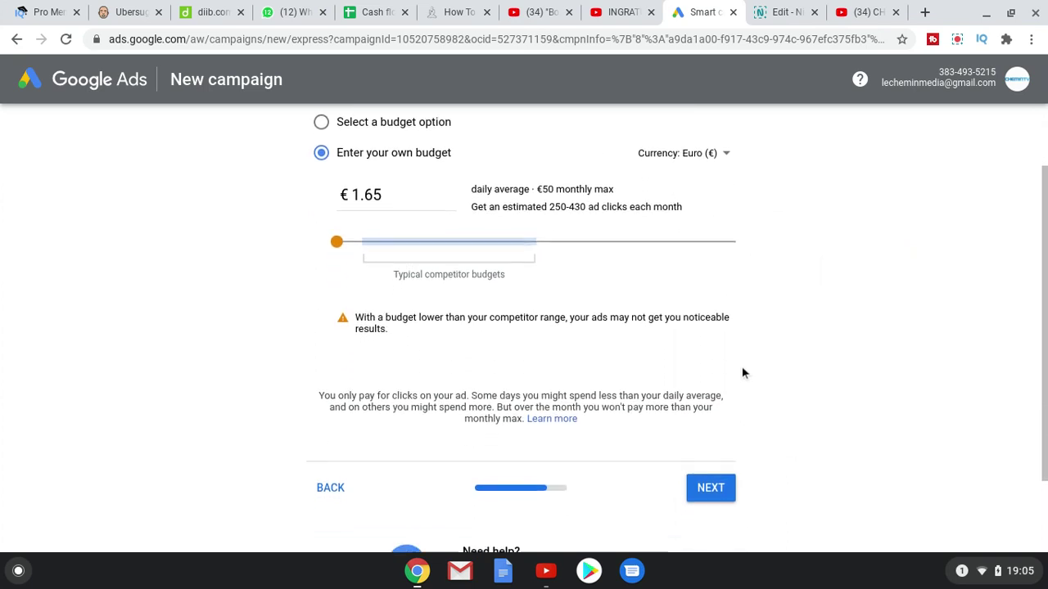
scroll(741, 366, "down", 3)
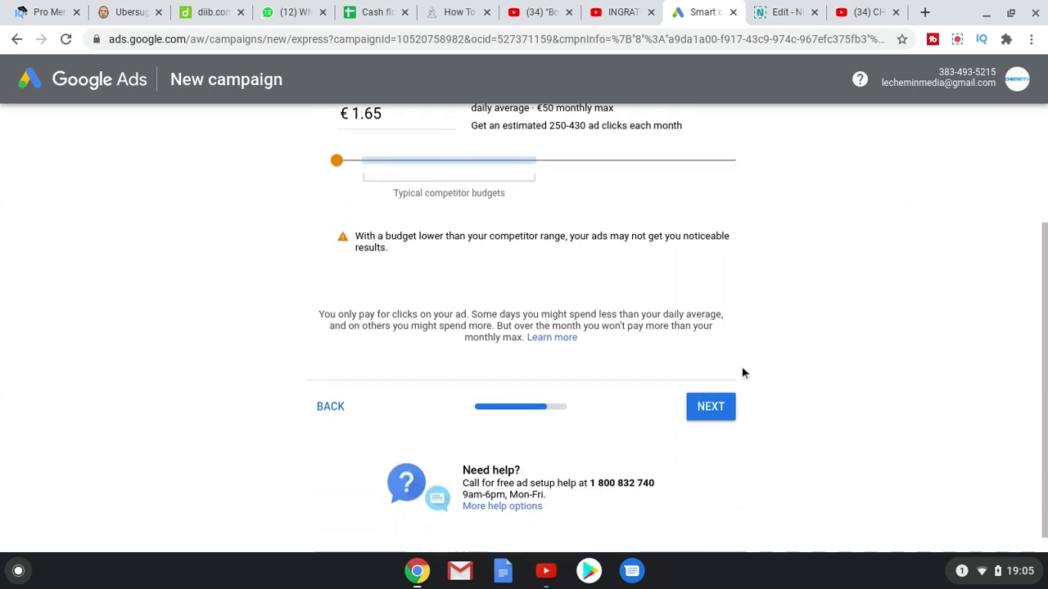
left_click(723, 413)
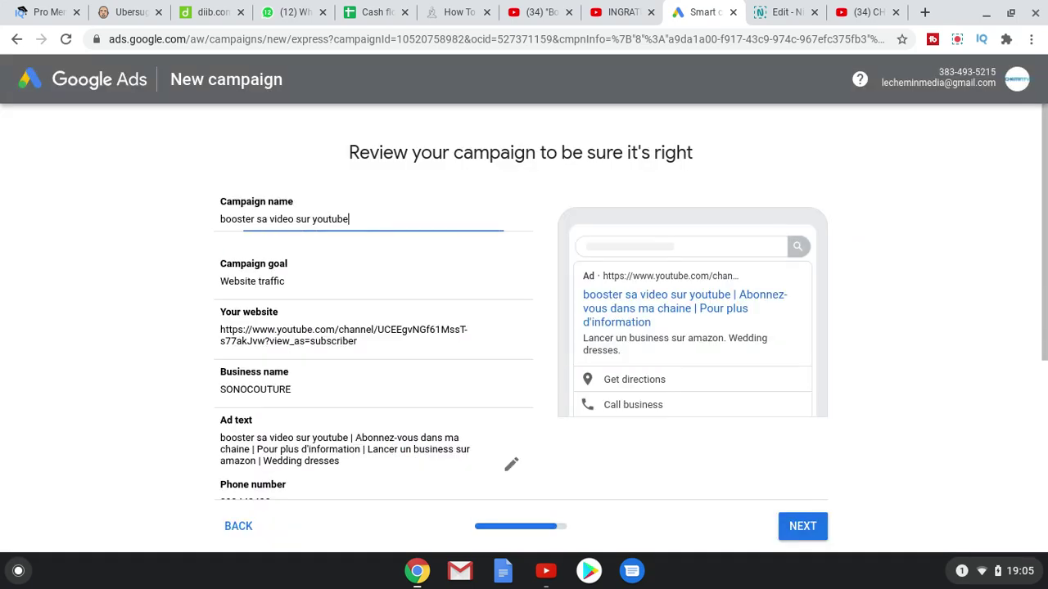
Compare the suggested budget options in the campaign review, save the custom €1.65 daily budget, and continue to billing setup
scroll(468, 272, "down", 4)
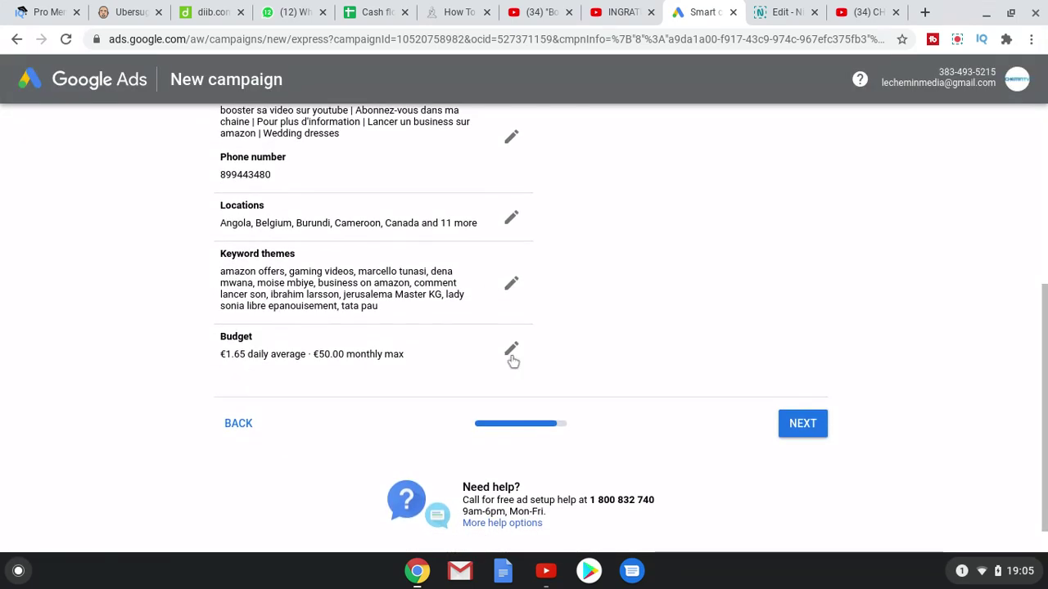
left_click(512, 358)
left_click(511, 354)
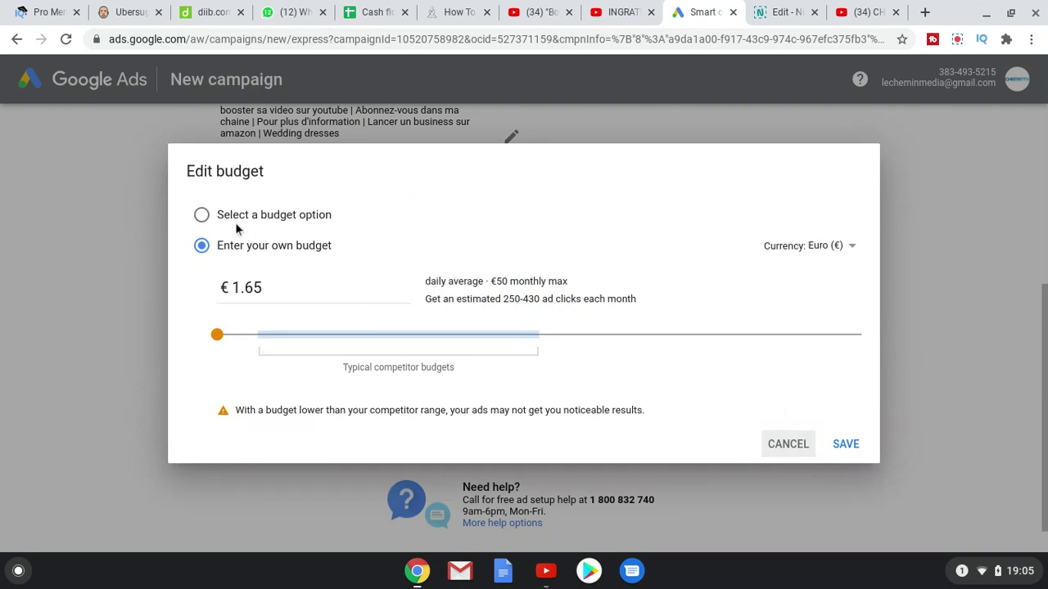
left_click(201, 215)
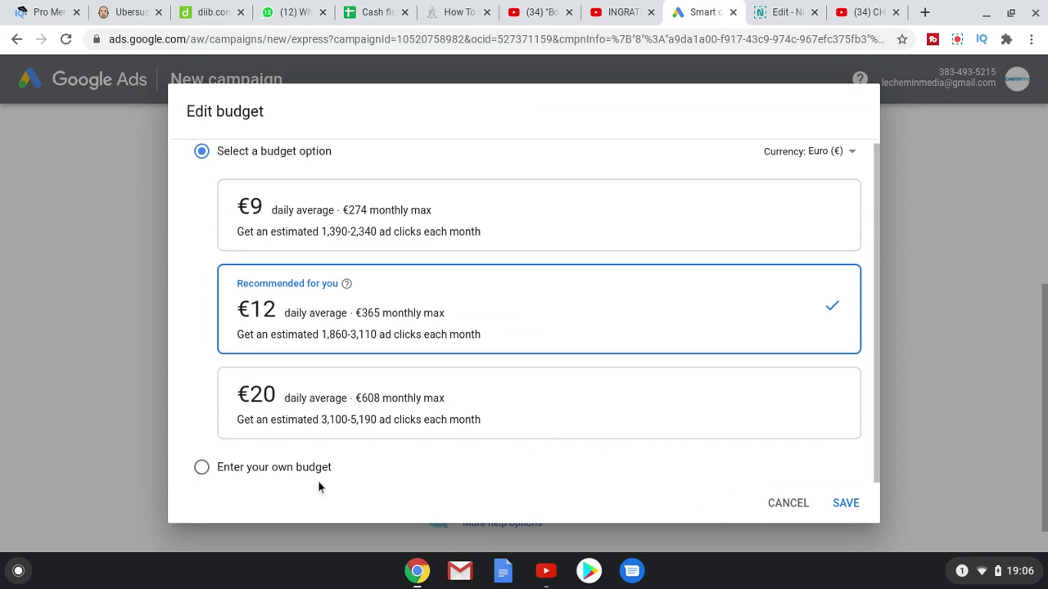
left_click(202, 470)
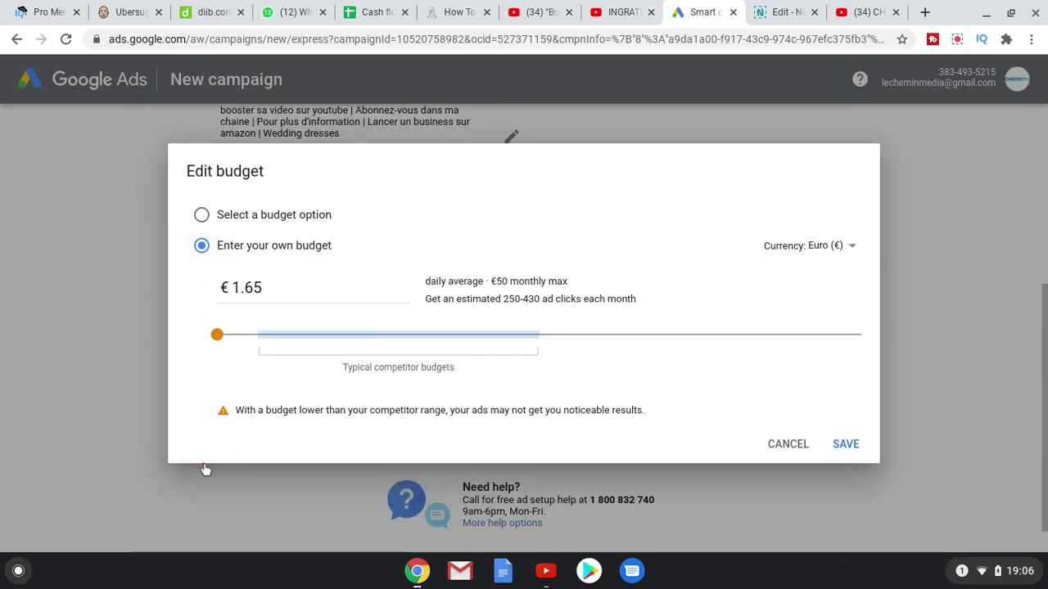
left_click(846, 443)
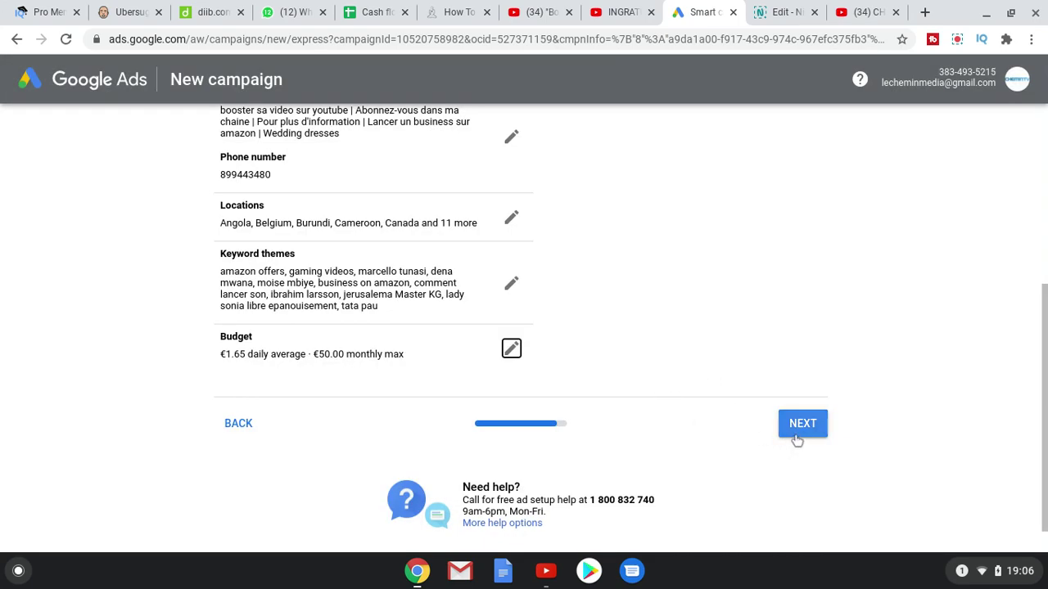
left_click(794, 434)
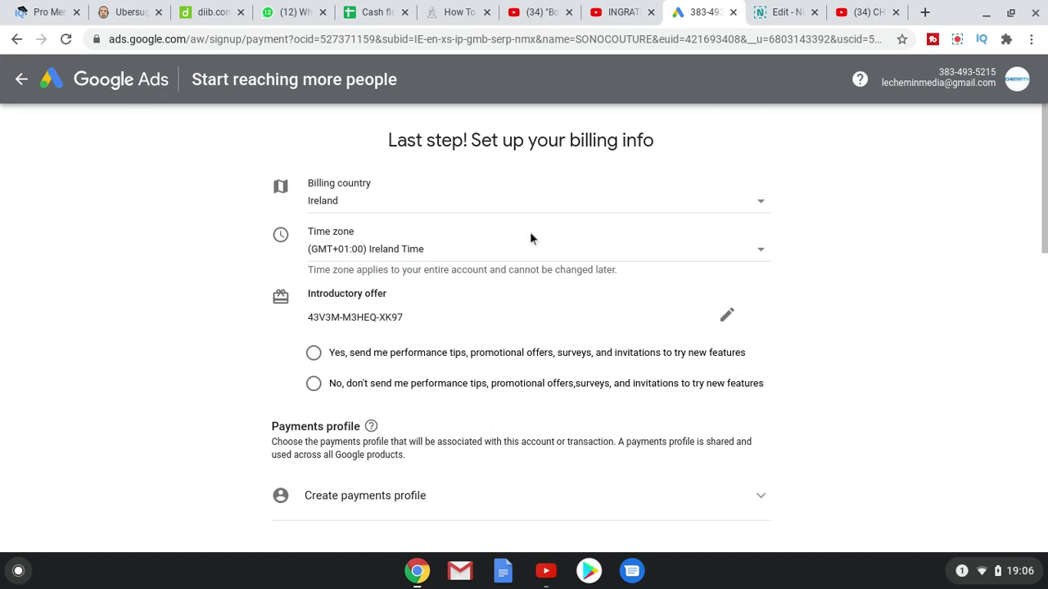
Keep Ireland as the billing country and opt in to performance tips, promotional offers, surveys and feature invitations
left_click(599, 203)
left_click(928, 242)
left_click(313, 353)
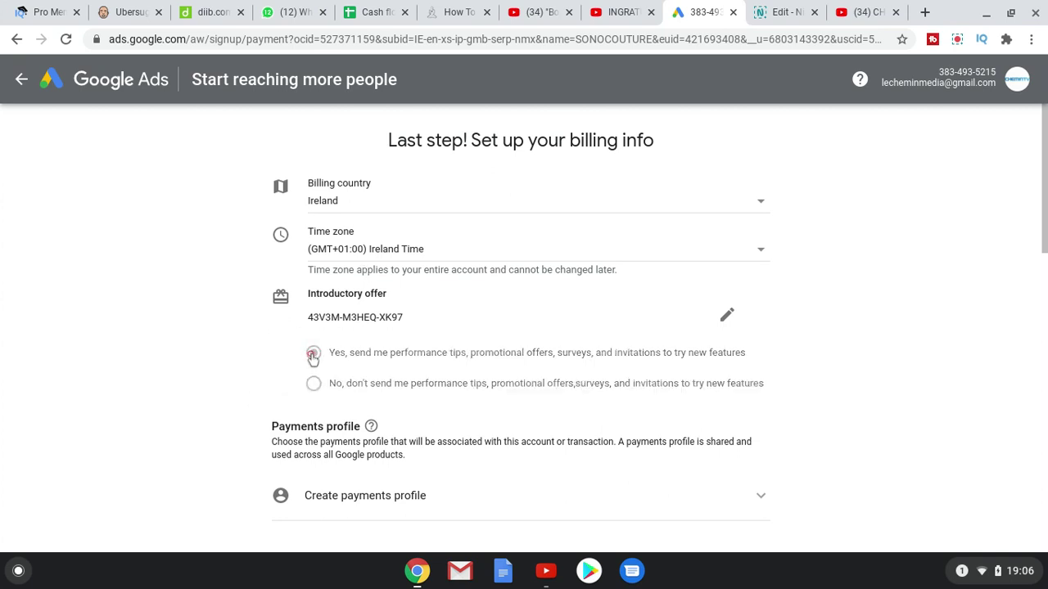
left_click(823, 337)
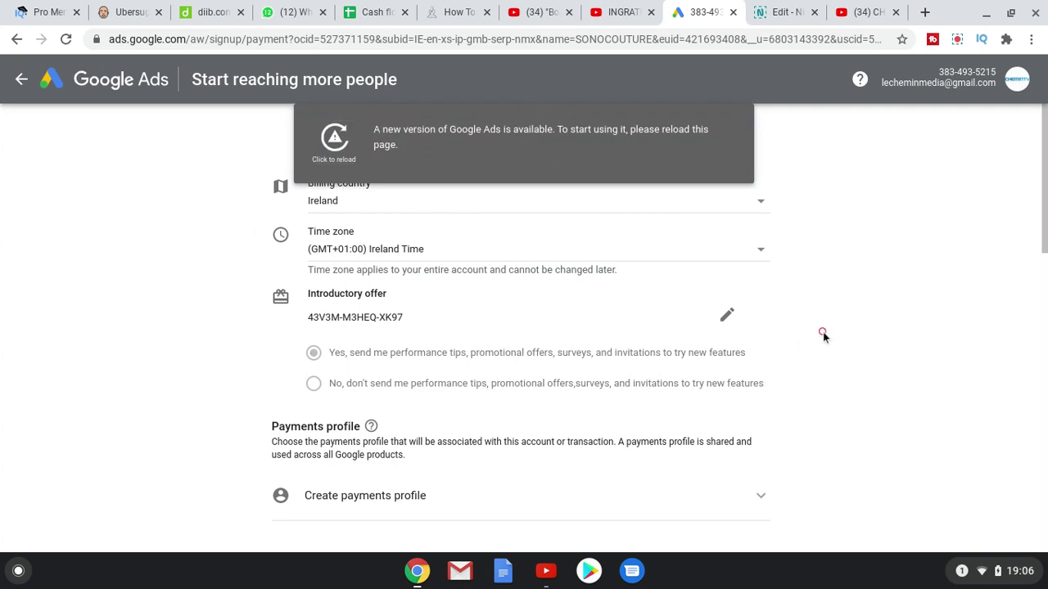
Examine the billing form's payments profile, customer info, automatic payments, payment method and terms sections
scroll(861, 316, "down", 3)
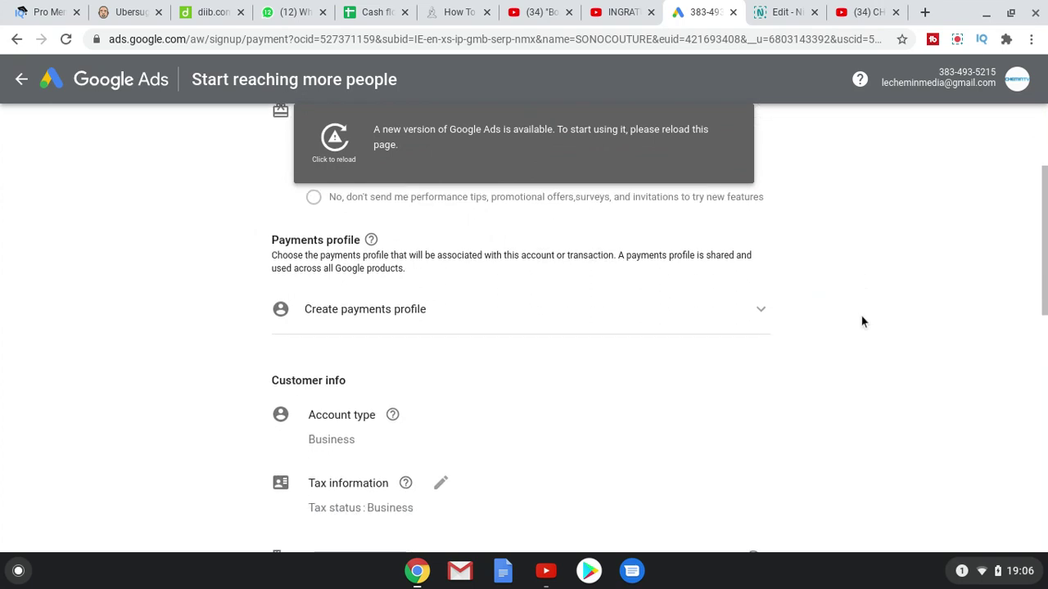
scroll(860, 321, "down", 1)
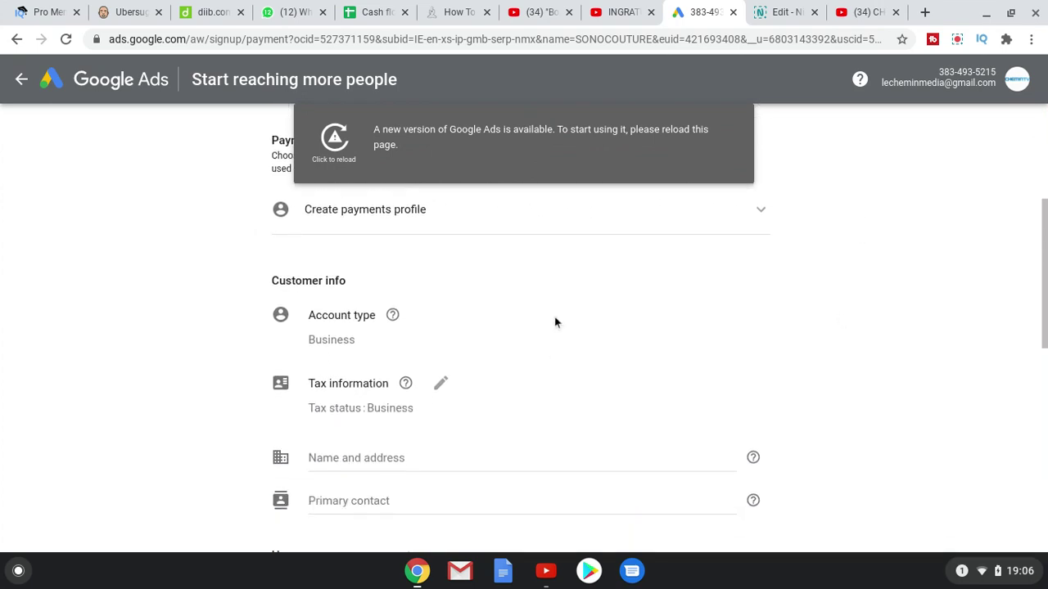
scroll(566, 404, "down", 3)
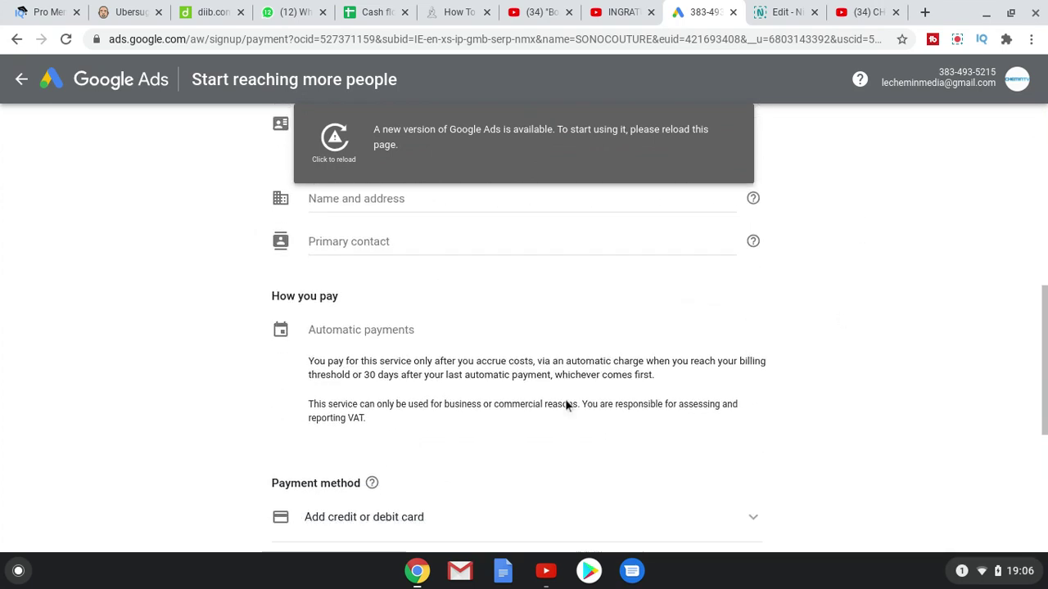
scroll(565, 404, "down", 1)
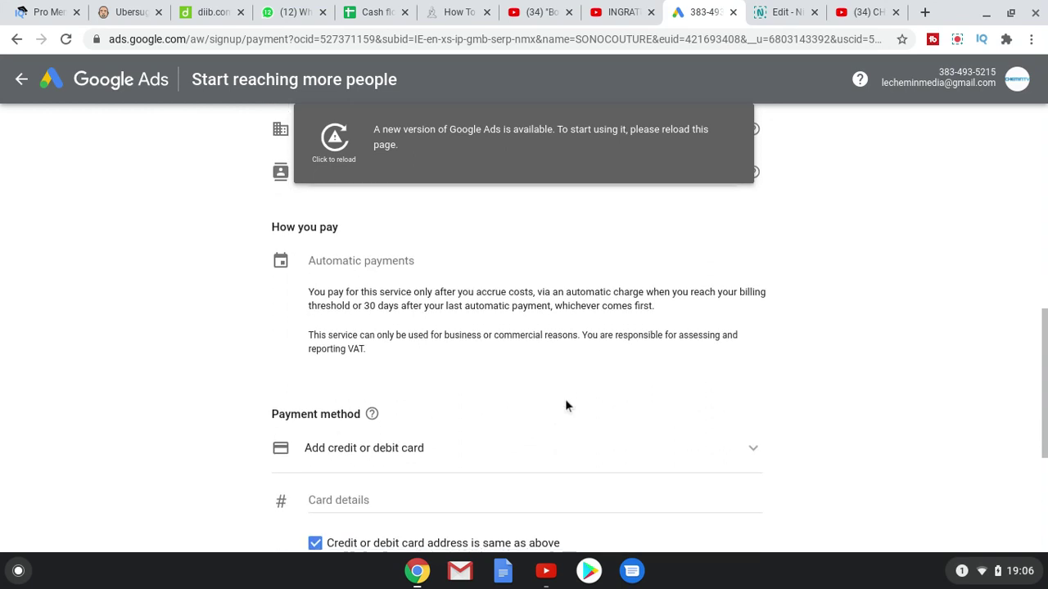
scroll(565, 405, "down", 3)
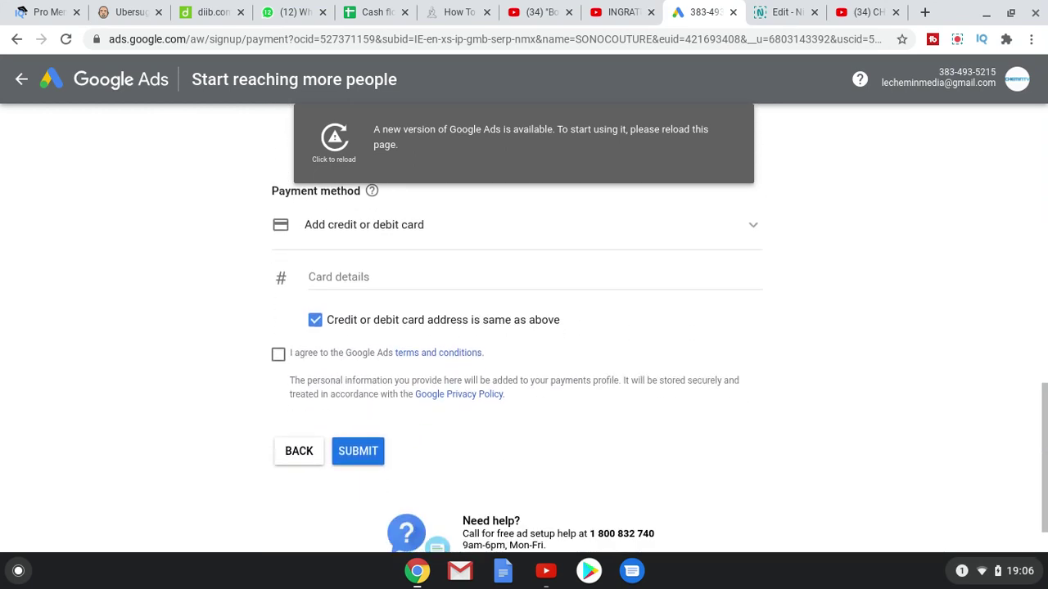
scroll(524, 368, "down", 1)
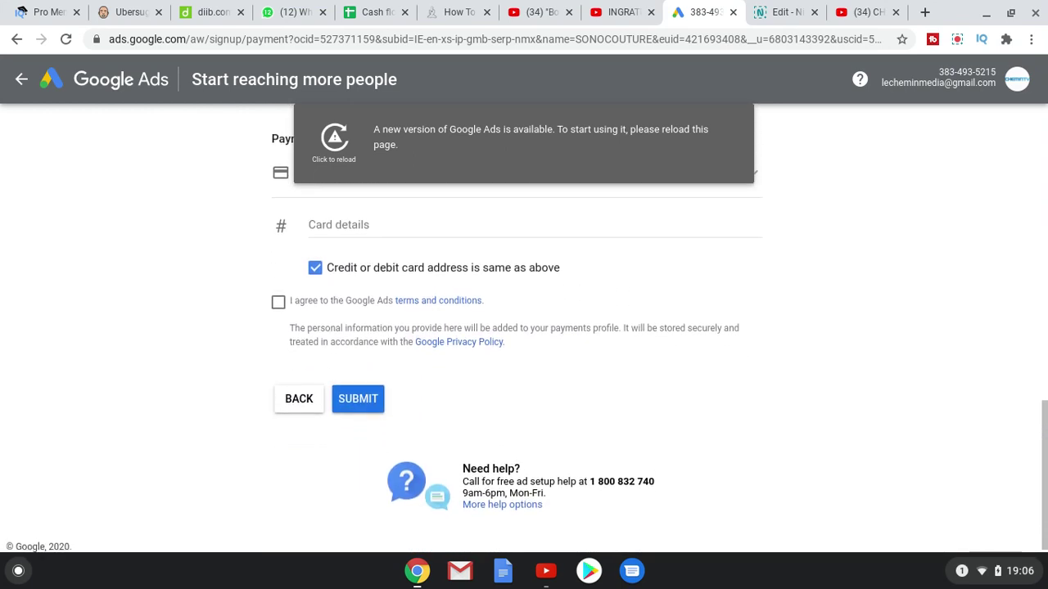
scroll(523, 343, "up", 2)
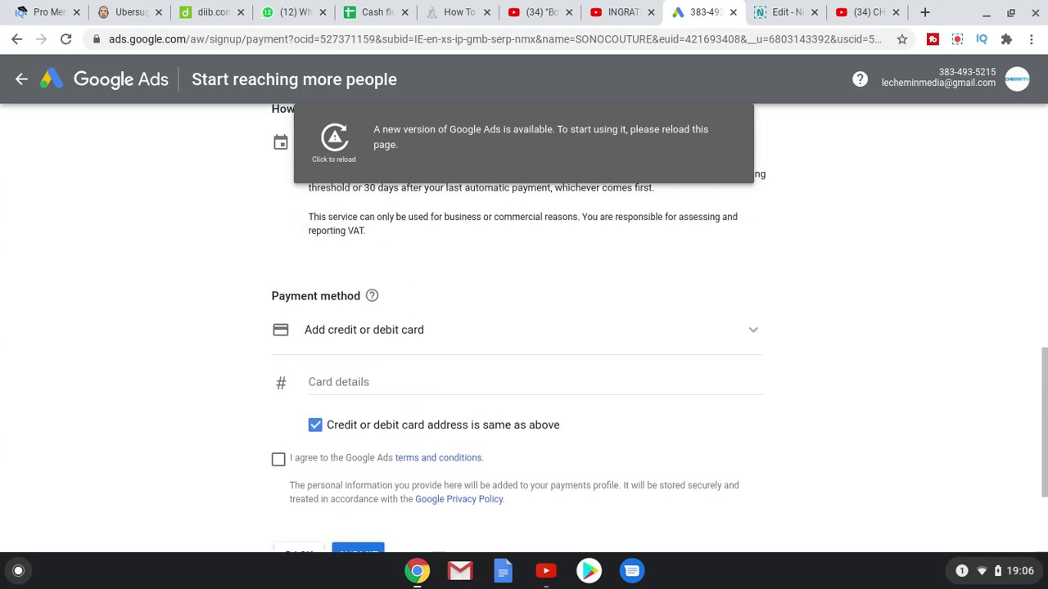
scroll(523, 327, "up", 3)
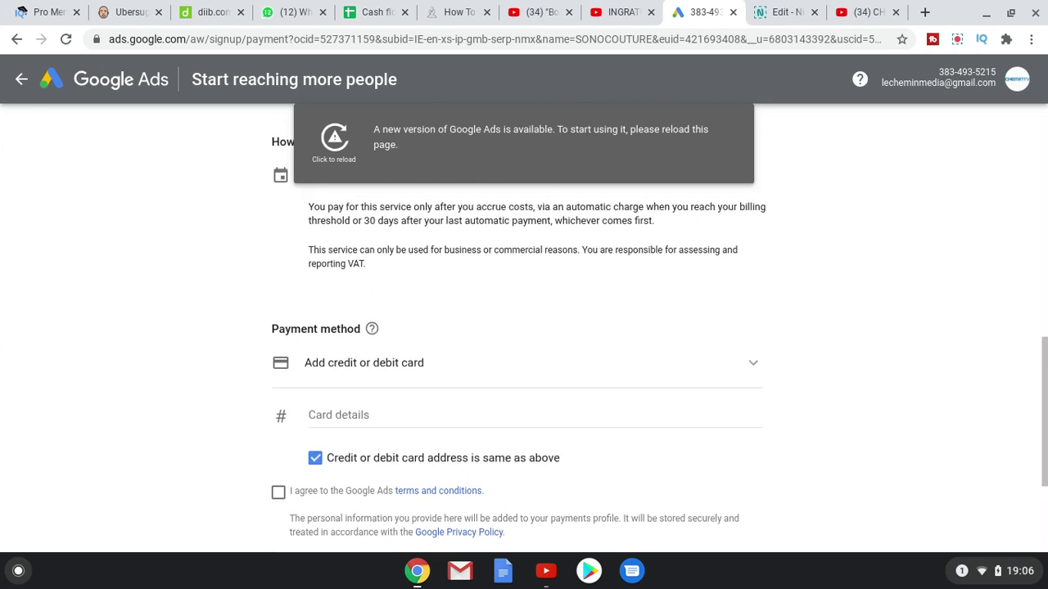
scroll(524, 328, "down", 4)
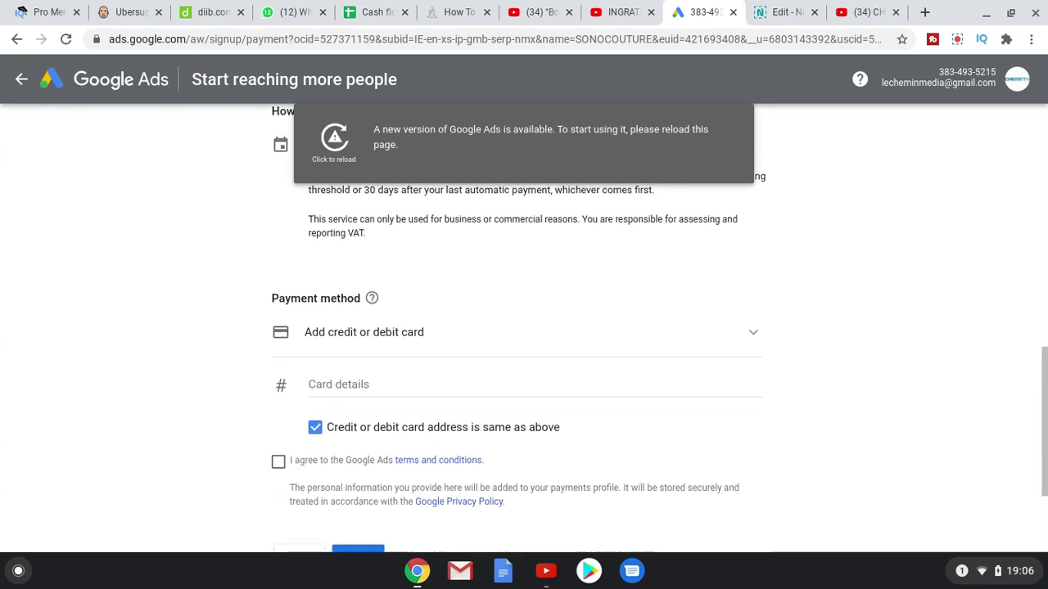
scroll(524, 327, "down", 2)
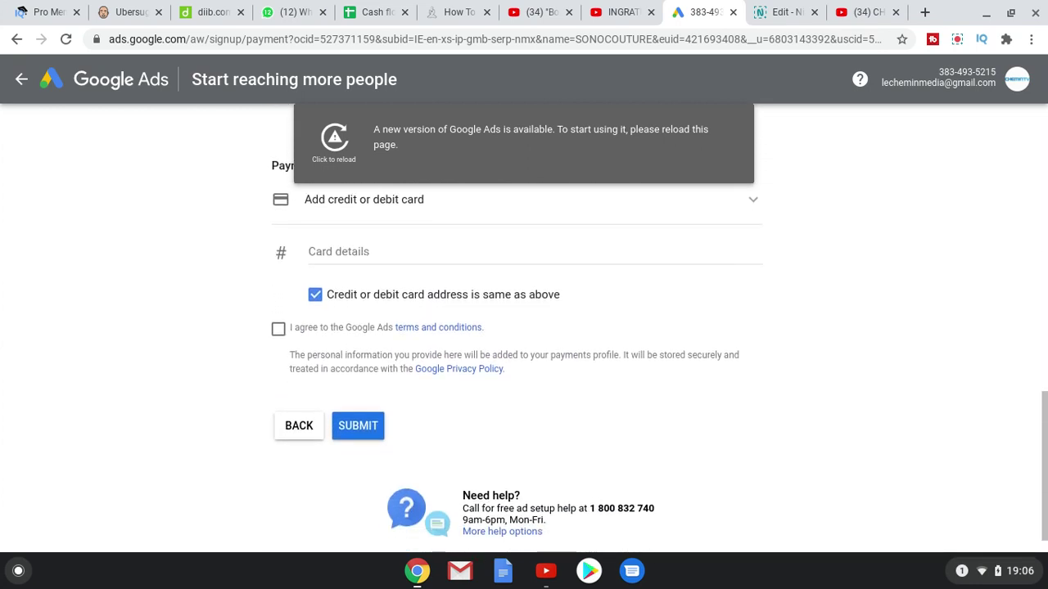
scroll(524, 327, "up", 5)
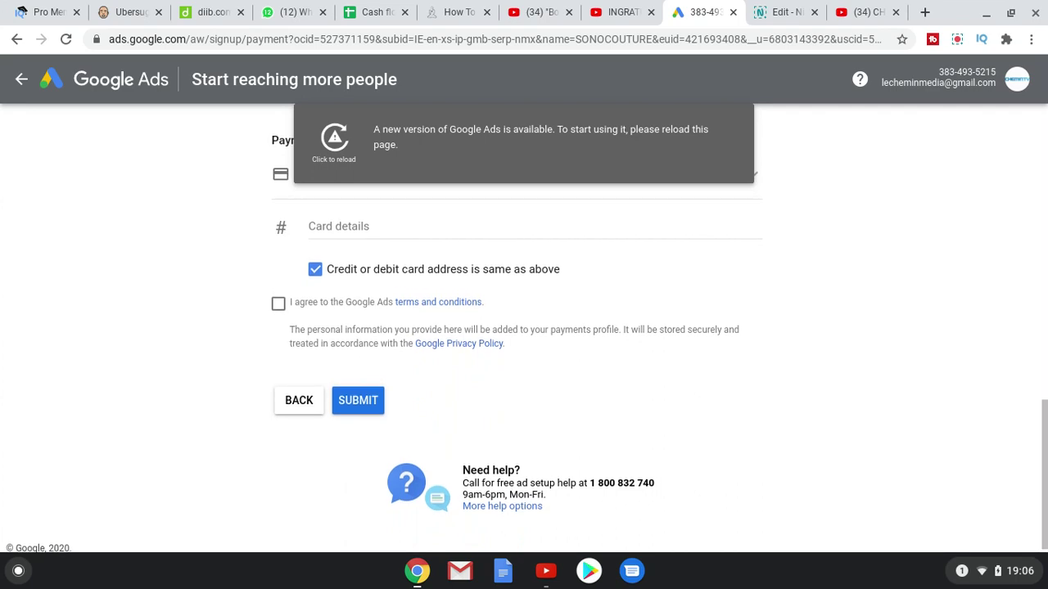
scroll(524, 328, "up", 6)
scroll(524, 328, "down", 1)
scroll(524, 327, "down", 1)
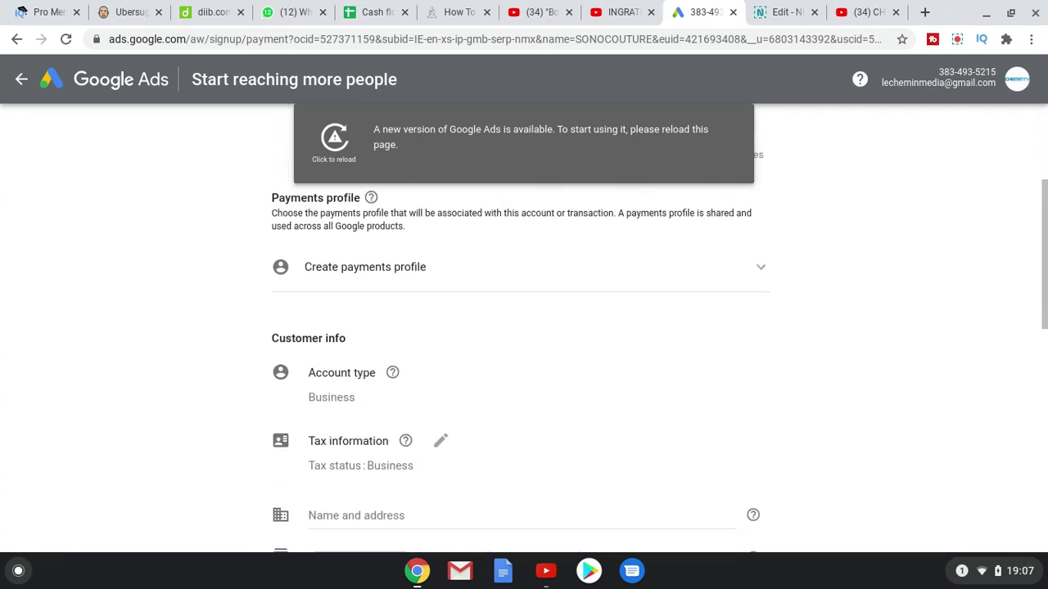
scroll(470, 407, "down", 1)
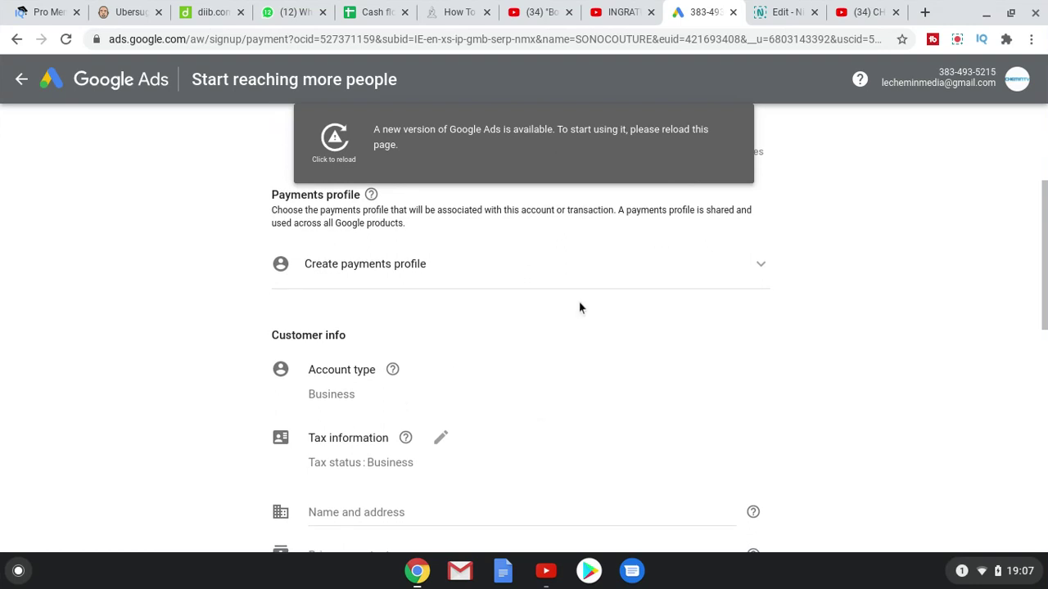
scroll(577, 377, "down", 5)
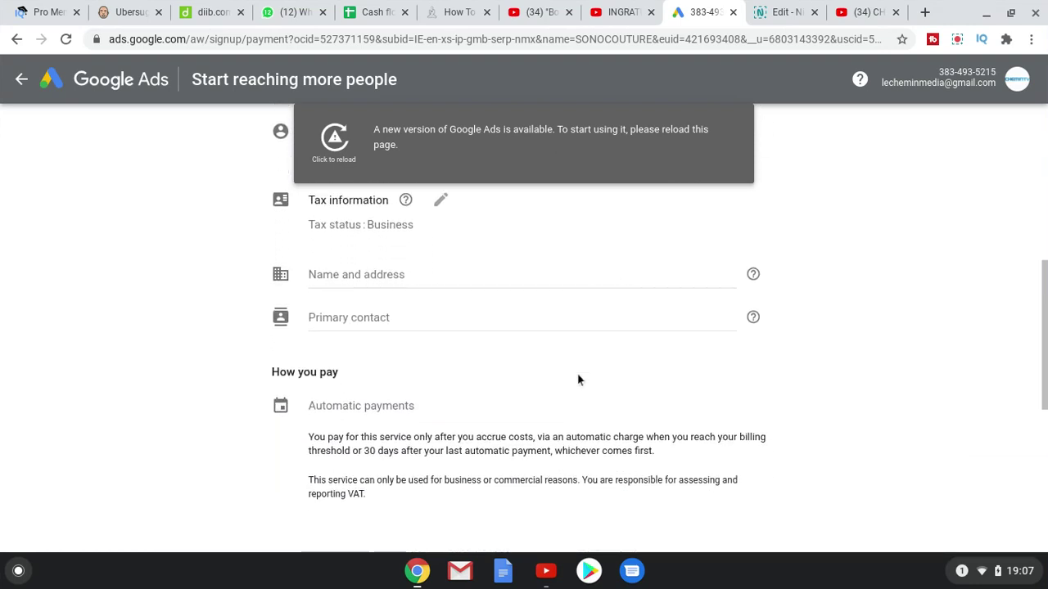
scroll(578, 379, "down", 1)
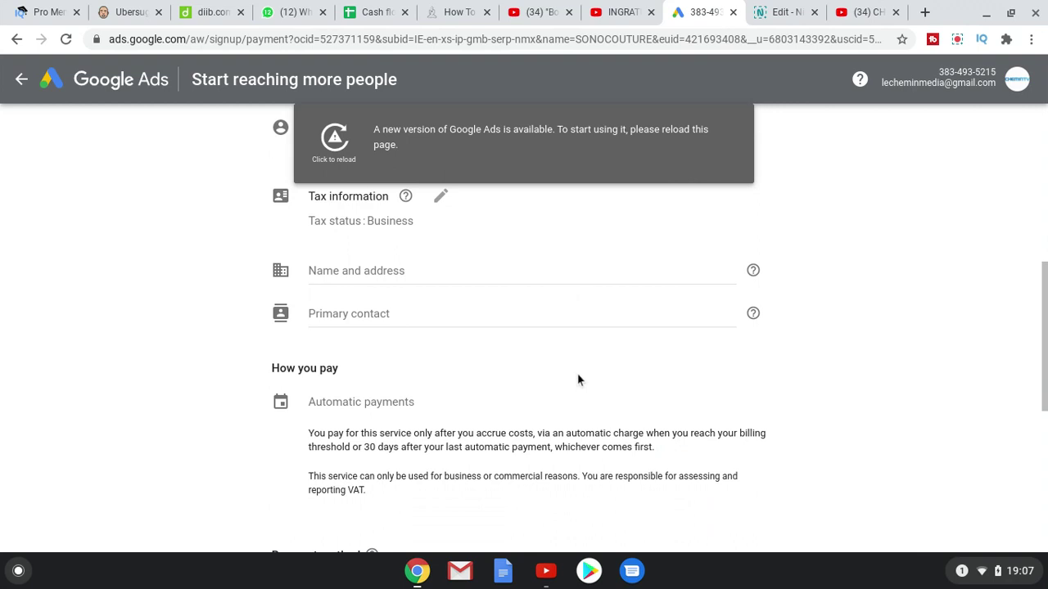
scroll(578, 379, "down", 2)
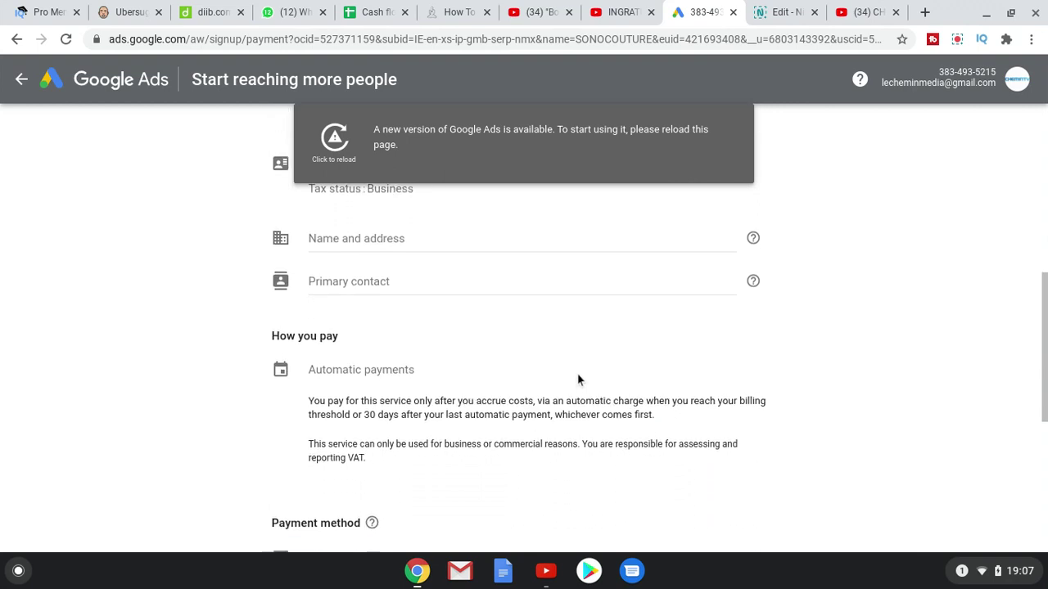
scroll(578, 379, "up", 6)
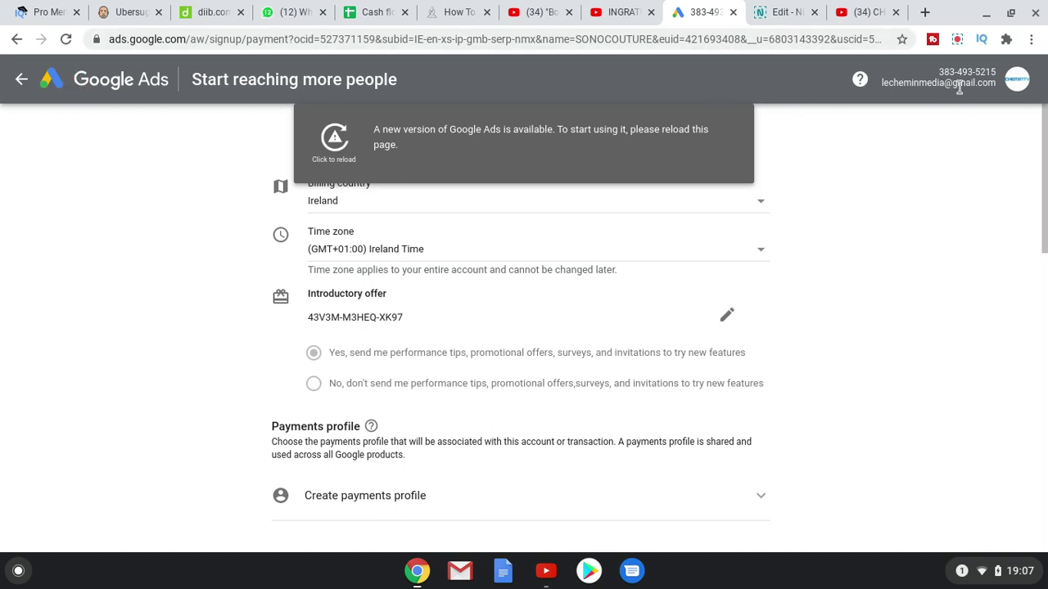
View the list of available accounts and try to go back from the billing setup page
left_click(1019, 88)
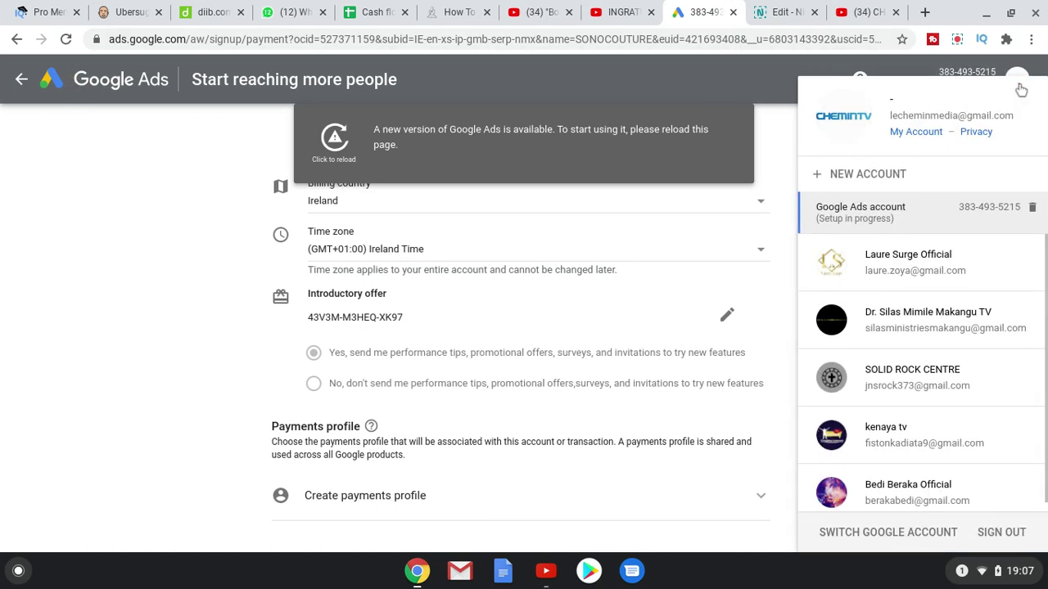
left_click(211, 281)
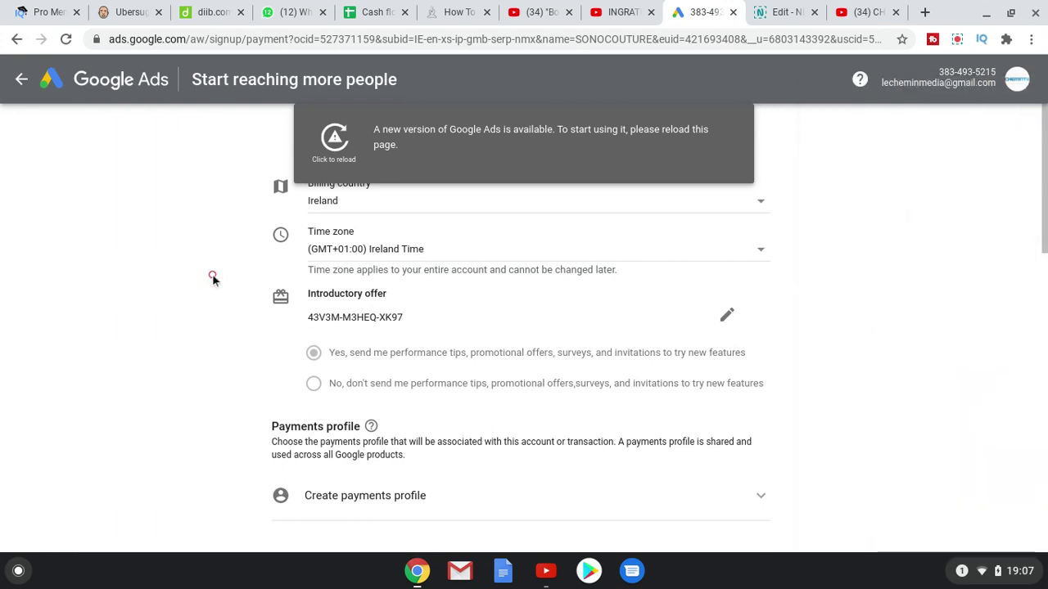
left_click(23, 82)
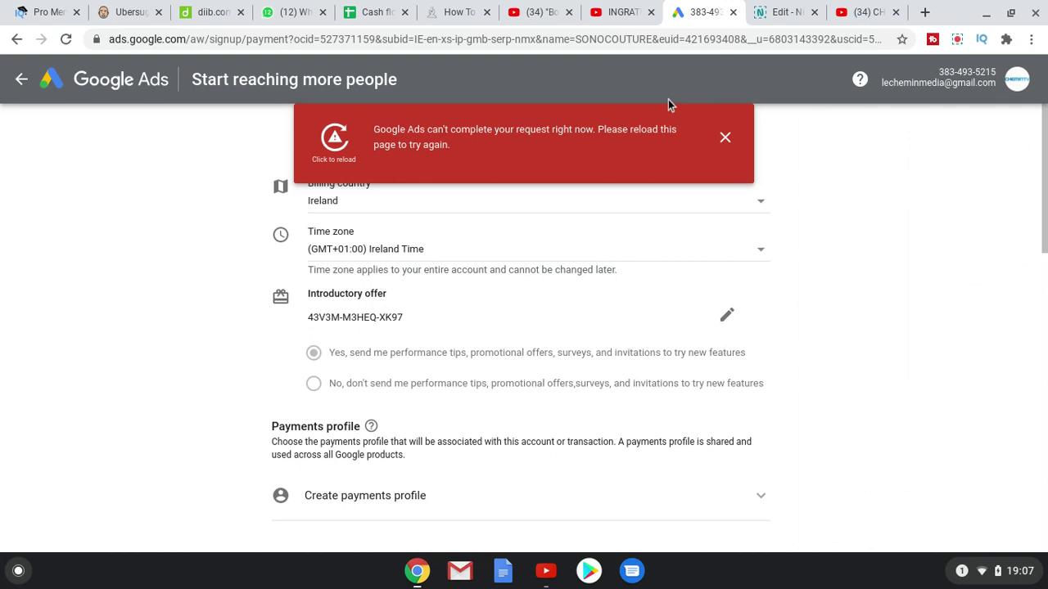
left_click(725, 137)
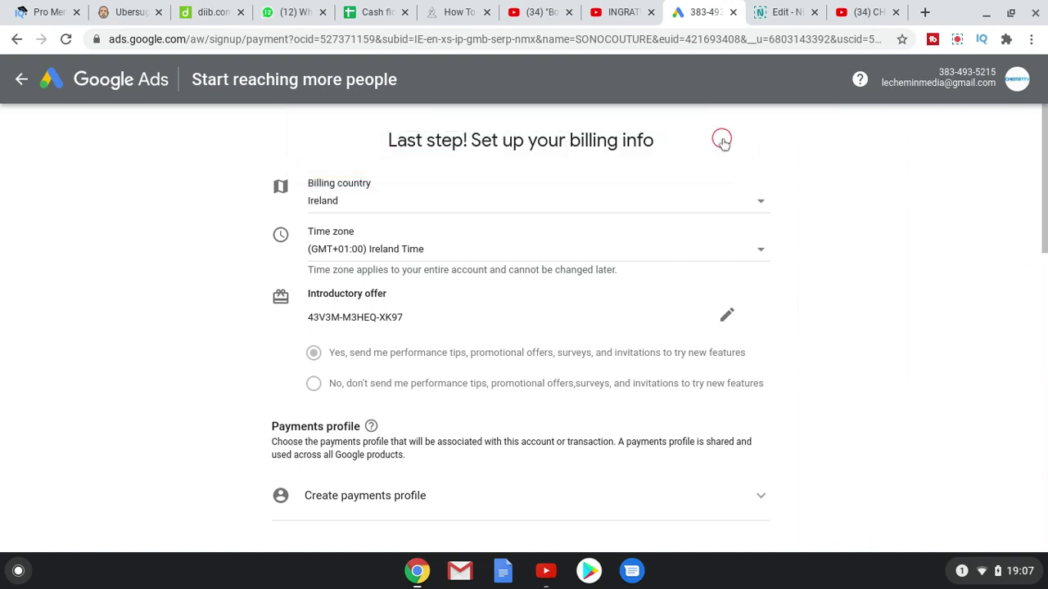
left_click(23, 81)
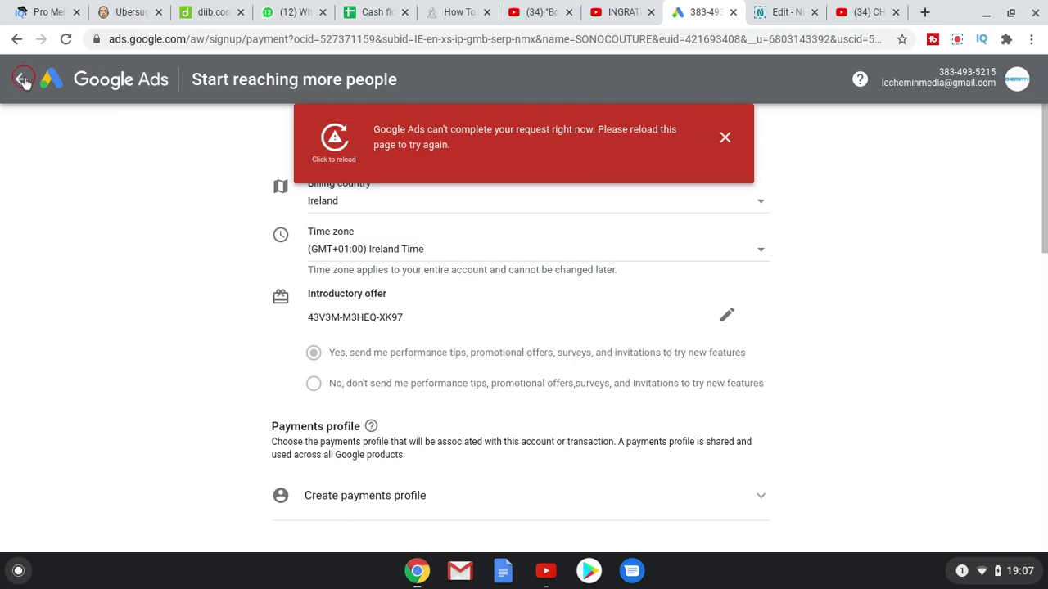
left_click(104, 78)
Search Google for "adwords login" in the current browser tab
left_click(200, 39)
type("ad")
key("Return")
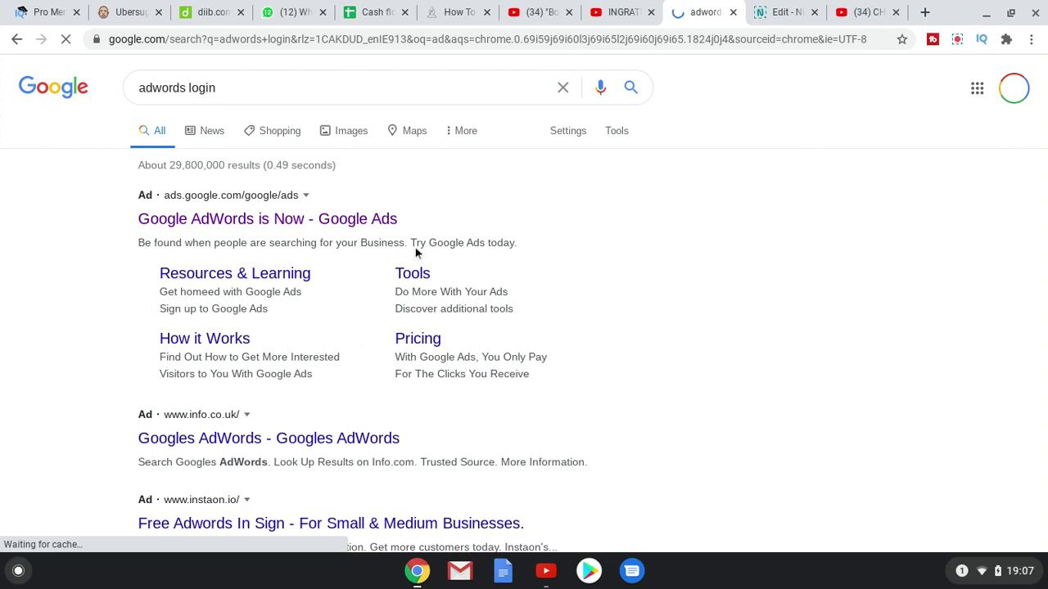
Look through the search results for the Google Ads login page
scroll(415, 247, "down", 4)
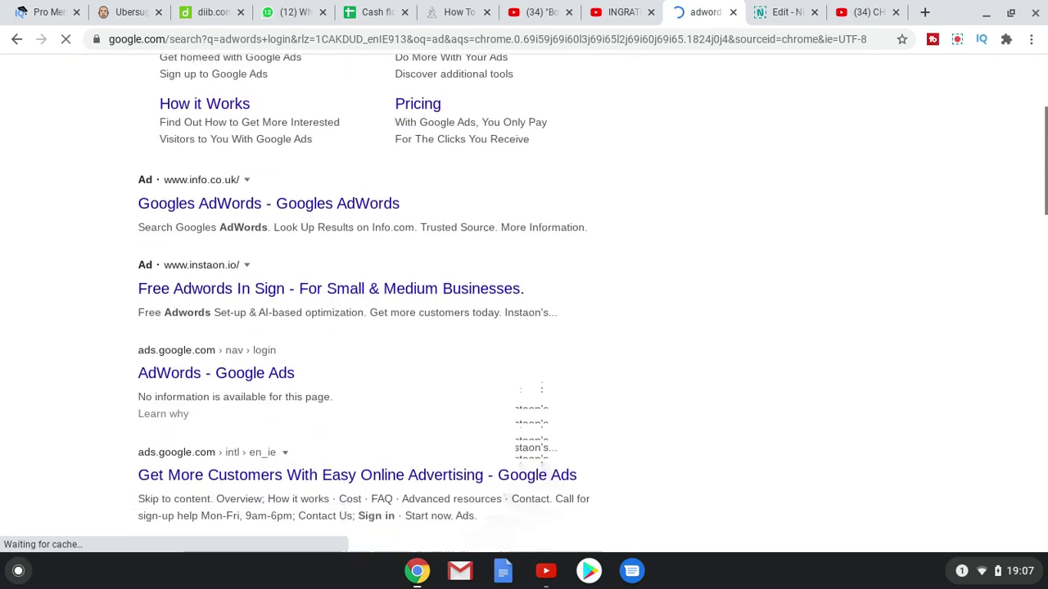
scroll(363, 295, "down", 1)
scroll(363, 295, "up", 1)
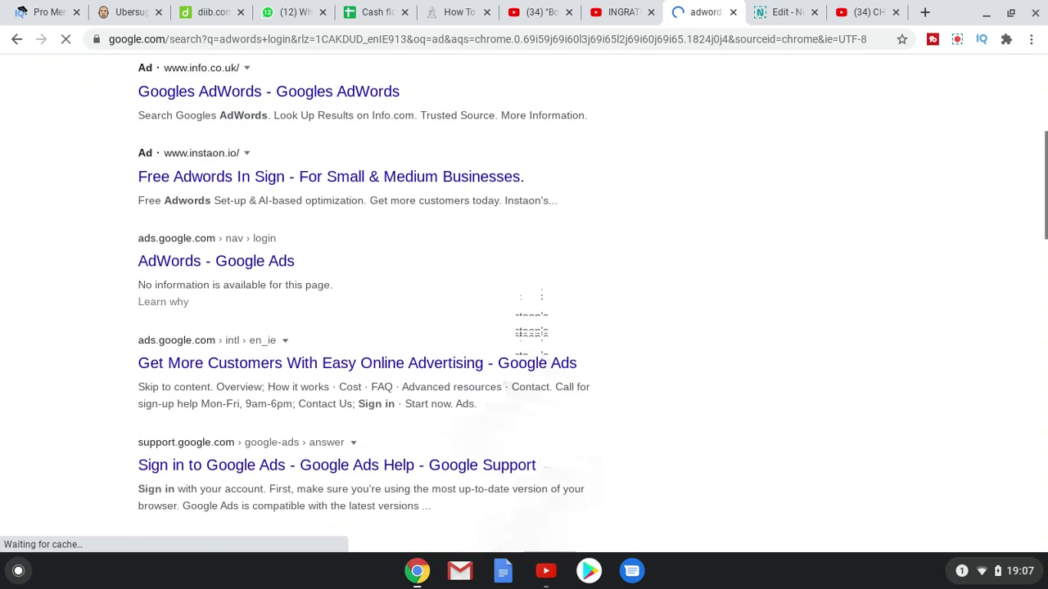
scroll(410, 294, "up", 2)
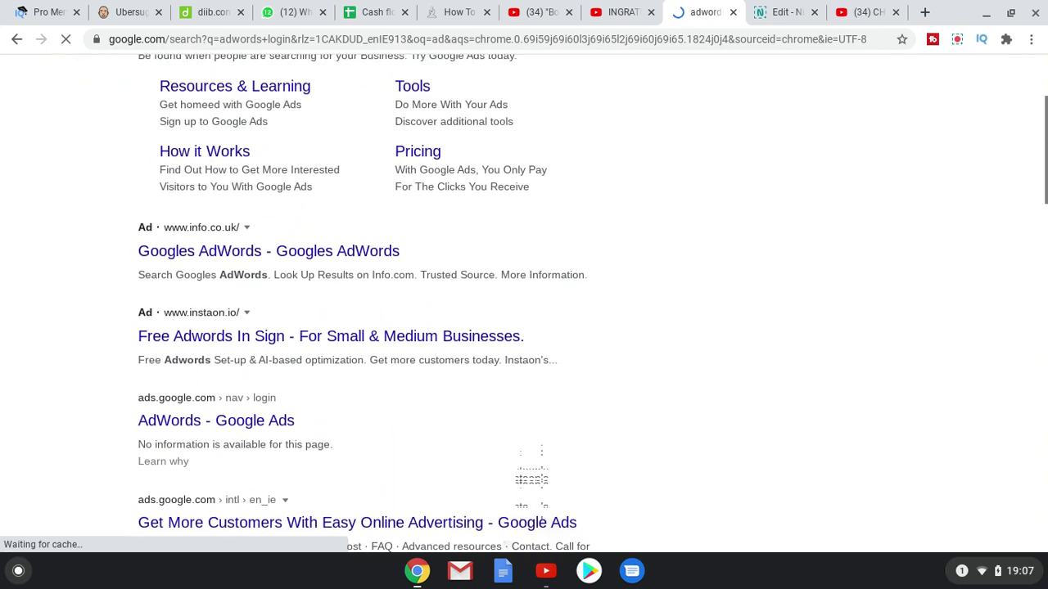
scroll(541, 523, "up", 3)
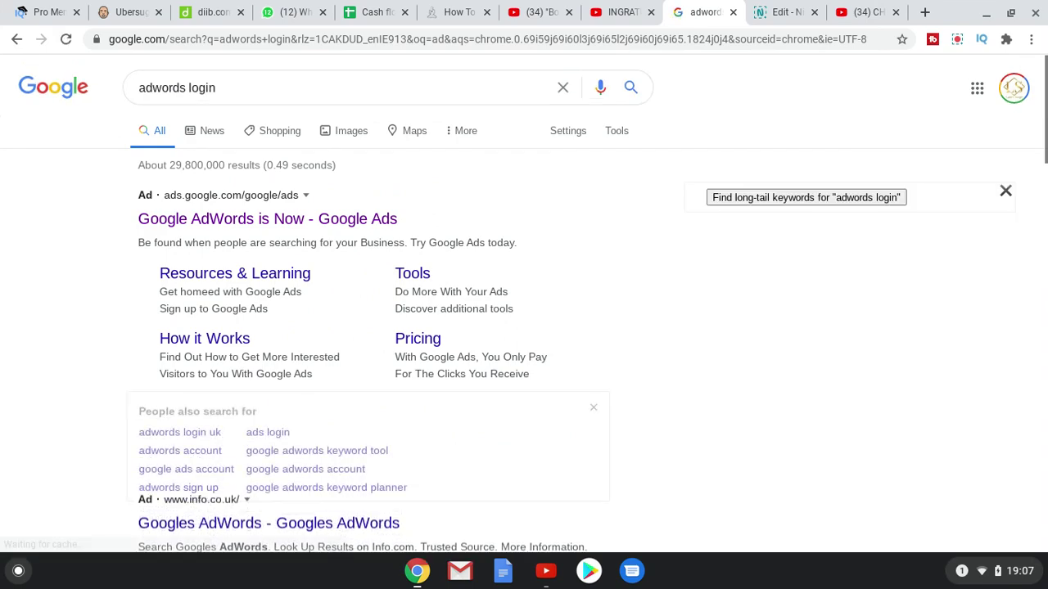
scroll(524, 320, "down", 1)
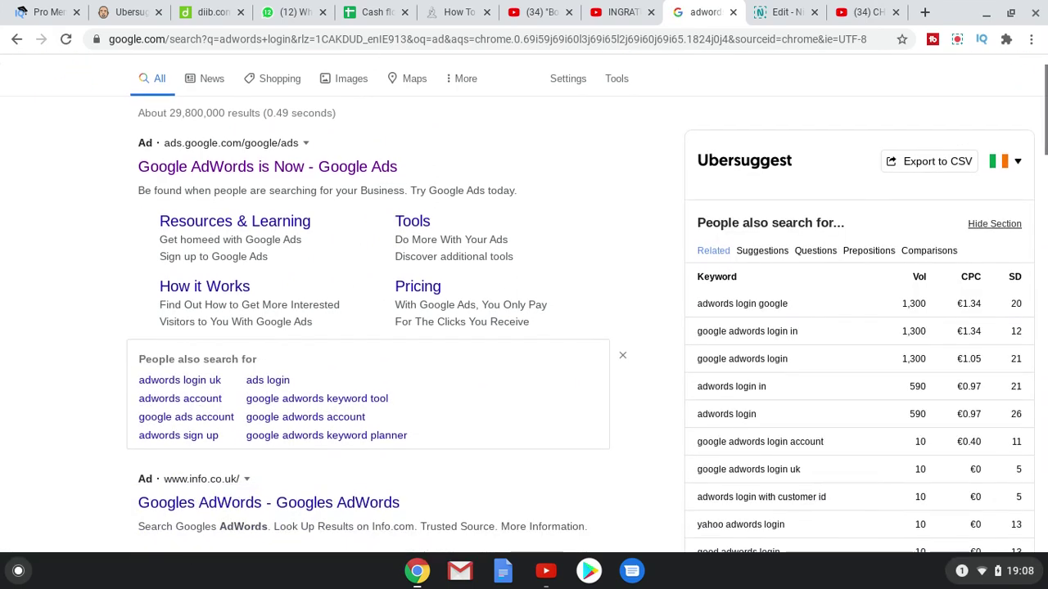
scroll(524, 320, "down", 3)
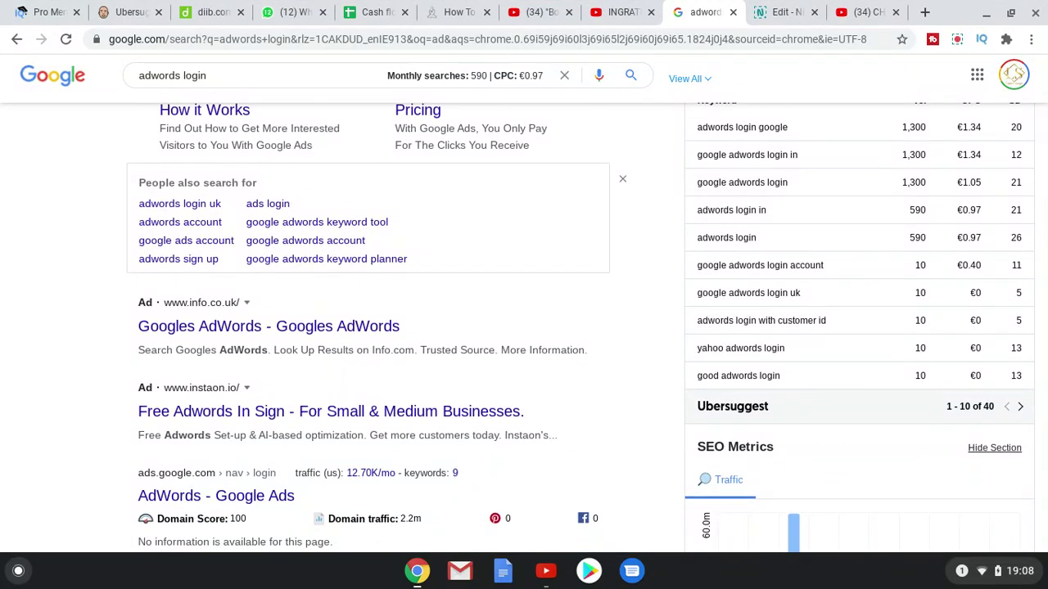
scroll(363, 250, "up", 3)
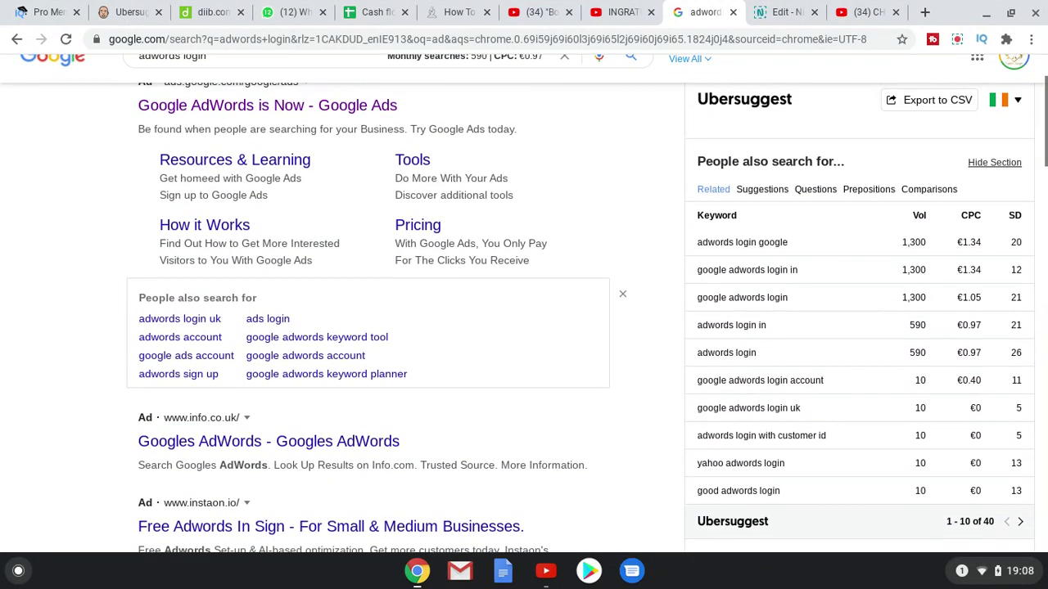
scroll(301, 330, "up", 1)
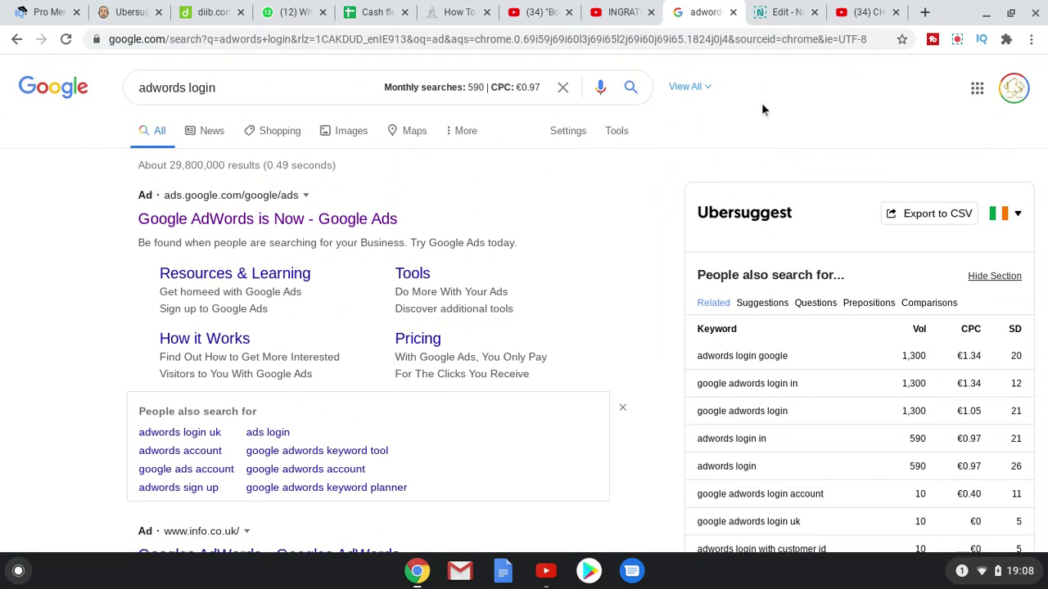
left_click(955, 41)
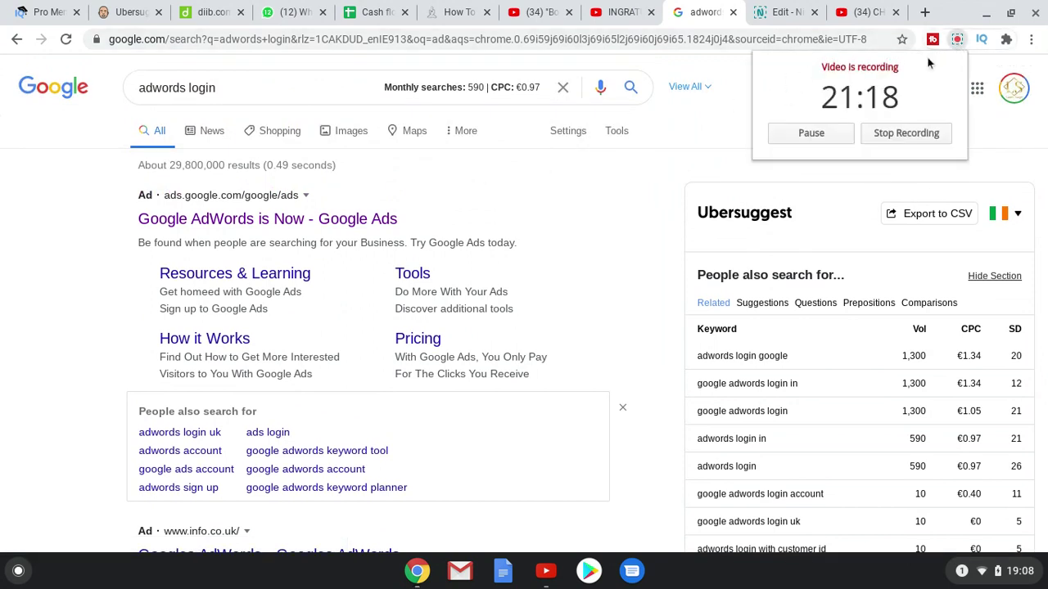